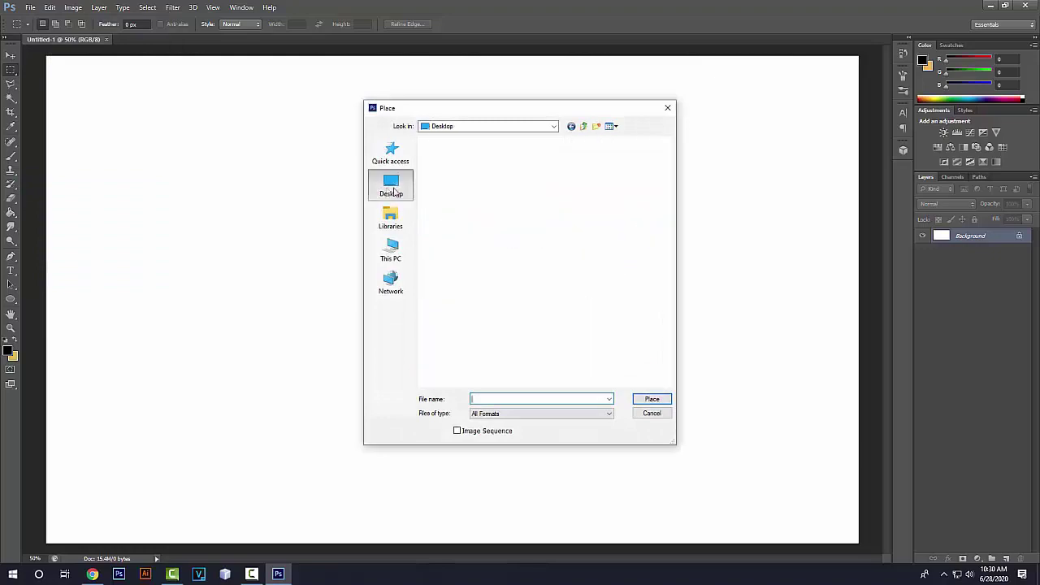
Place the 1314202 starfield image and enlarge it to cover the whole canvas
double_click(590, 210)
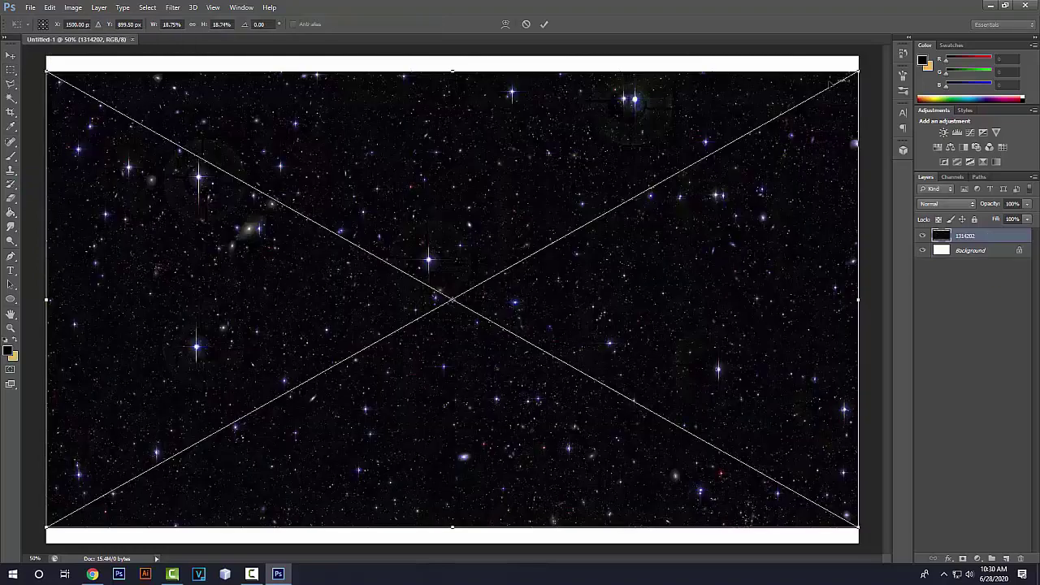
drag(858, 71, 910, 39)
drag(766, 154, 712, 178)
drag(861, 62, 888, 45)
drag(780, 105, 805, 104)
key(Return)
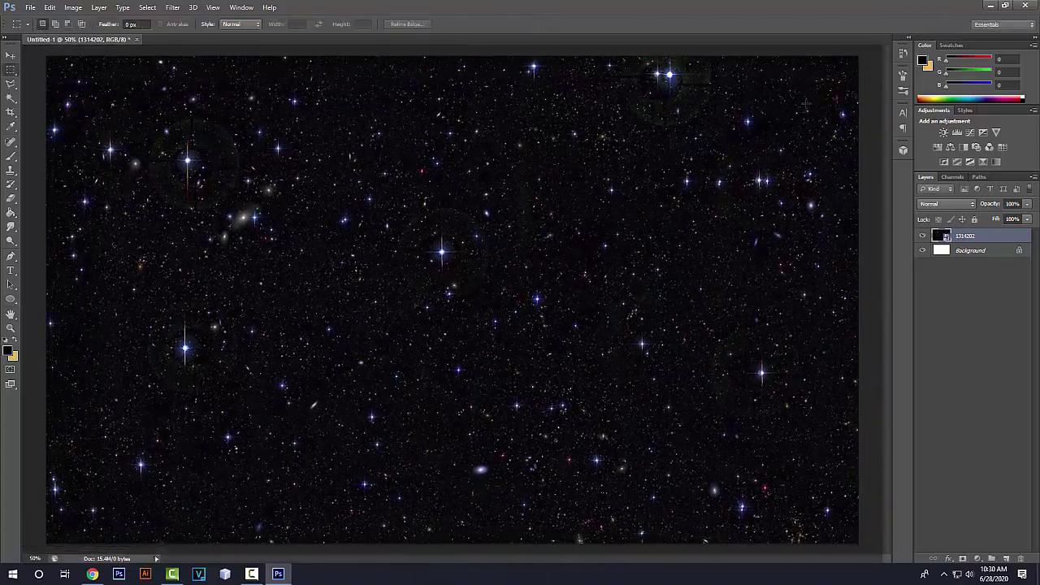
key(ctrl+minus)
key(ctrl+minus)
drag(572, 344, 575, 349)
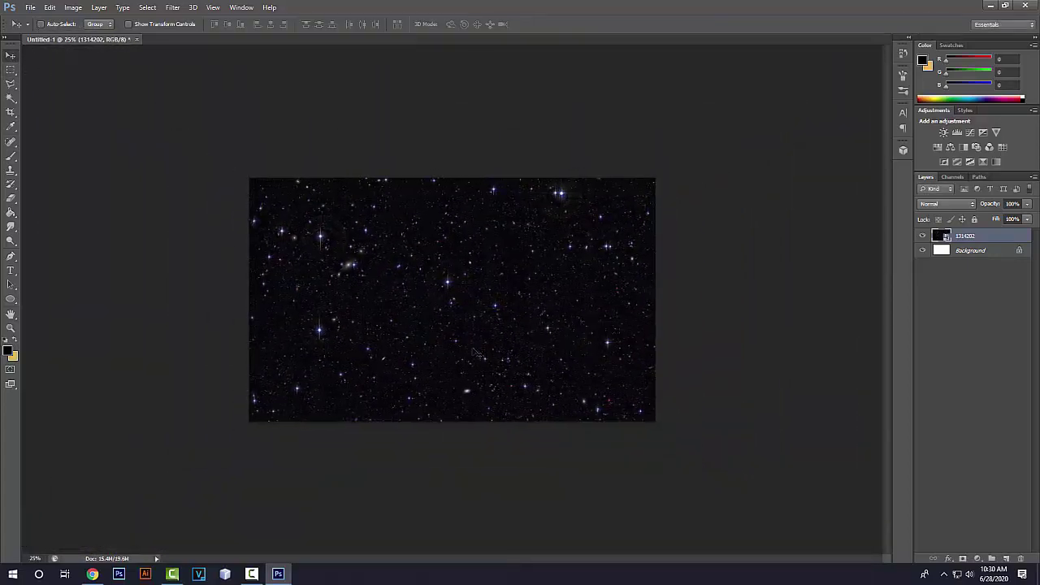
Draw a black rectangle of about 3328 × 1900 px over the whole canvas and set its opacity to 72%
right_click(10, 301)
click(49, 297)
drag(238, 169, 689, 425)
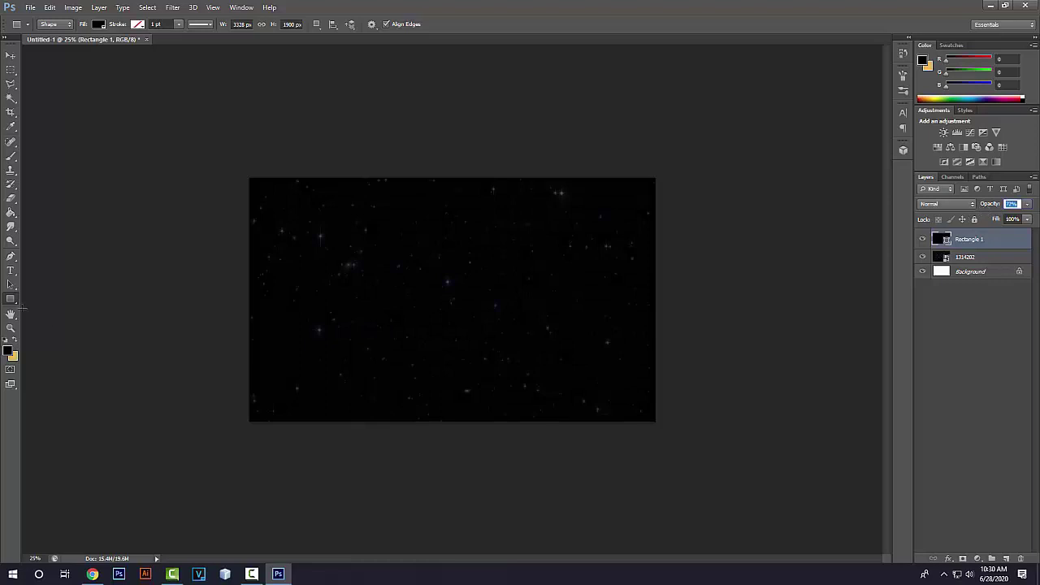
Draw a black horizontal band of about 3668 × 740 px across the middle of the canvas at 72% opacity
drag(206, 280, 697, 379)
key(v)
drag(554, 326, 555, 302)
key(p)
Place the maxresdefault image above the band and scale it down proportionally
key(ctrl+minus)
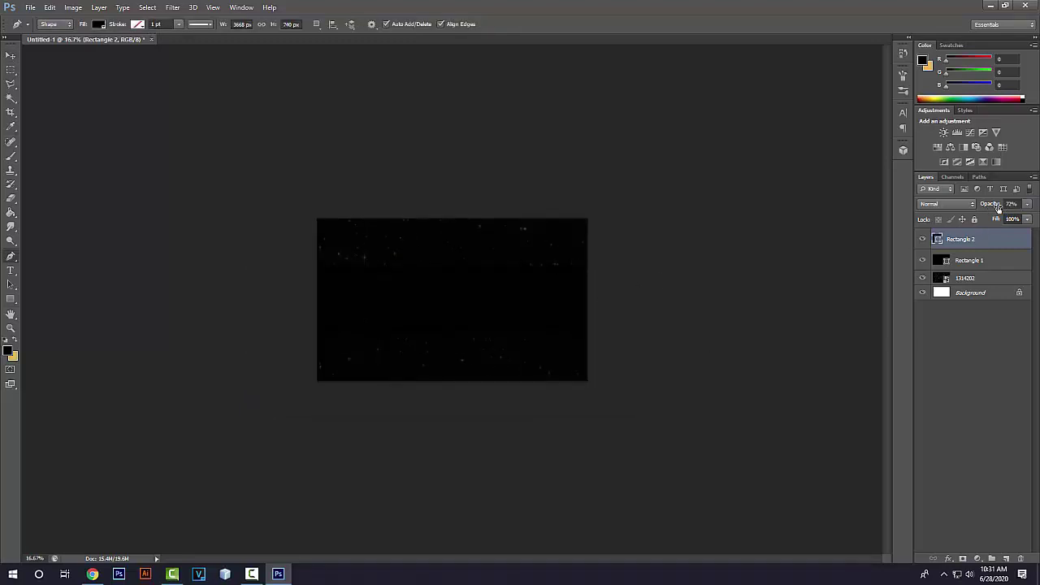
key(ctrl+plus)
key(ctrl+plus)
key(ctrl+plus)
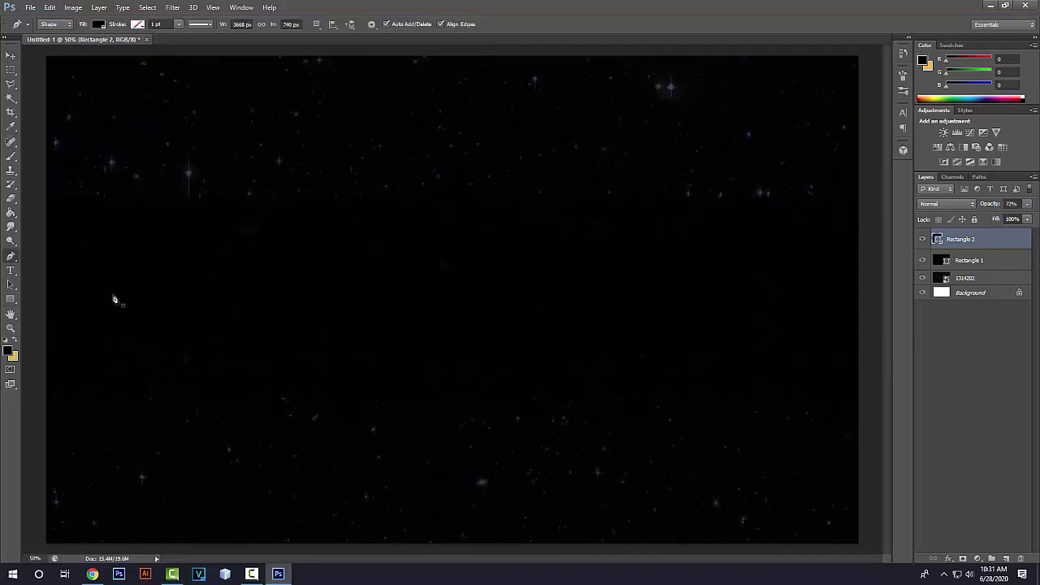
key(ctrl+minus)
click(30, 7)
click(49, 184)
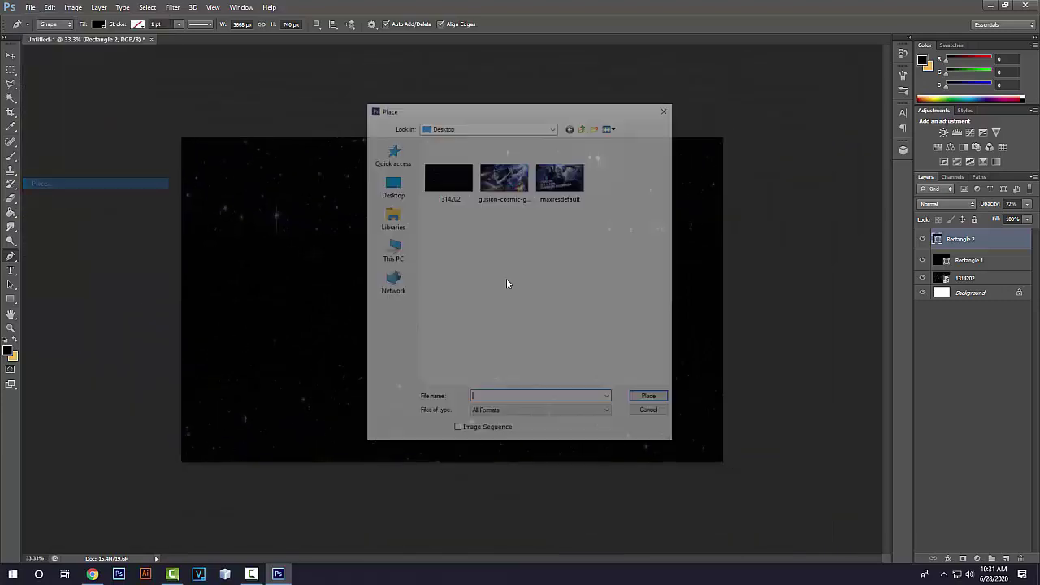
click(569, 185)
double_click(569, 185)
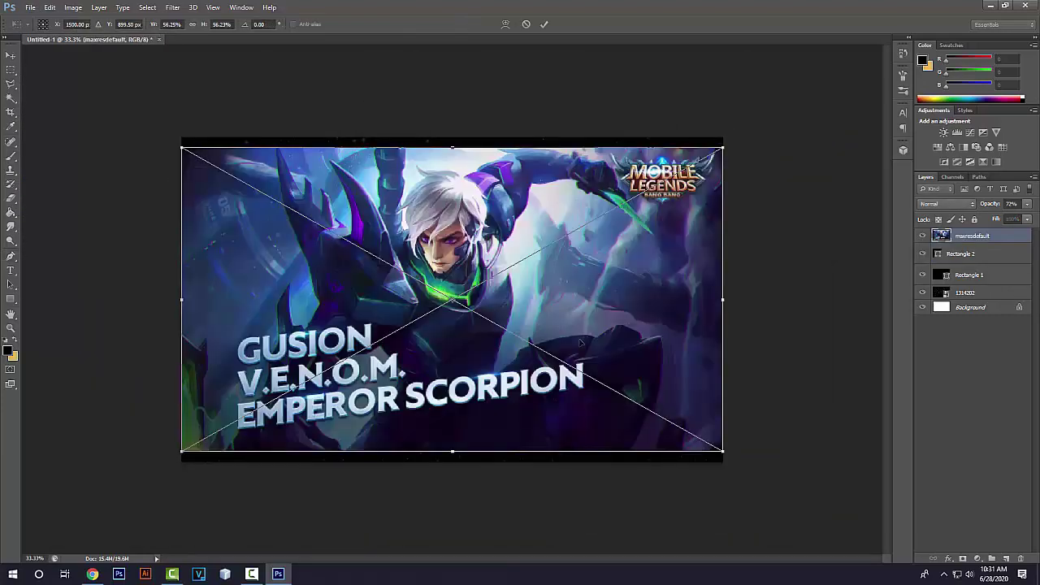
drag(723, 148, 507, 286)
key(Return)
Clip the maxresdefault image to the band, then reduce it and move it over the band's left half
key(p)
alt+click(971, 237)
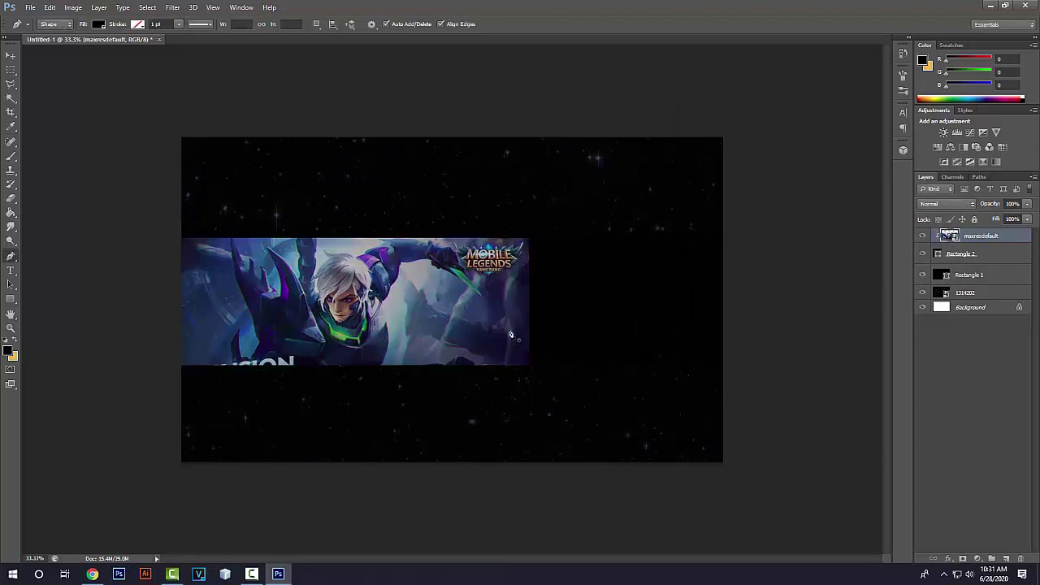
drag(429, 351, 427, 351)
key(ctrl+z)
key(ctrl+t)
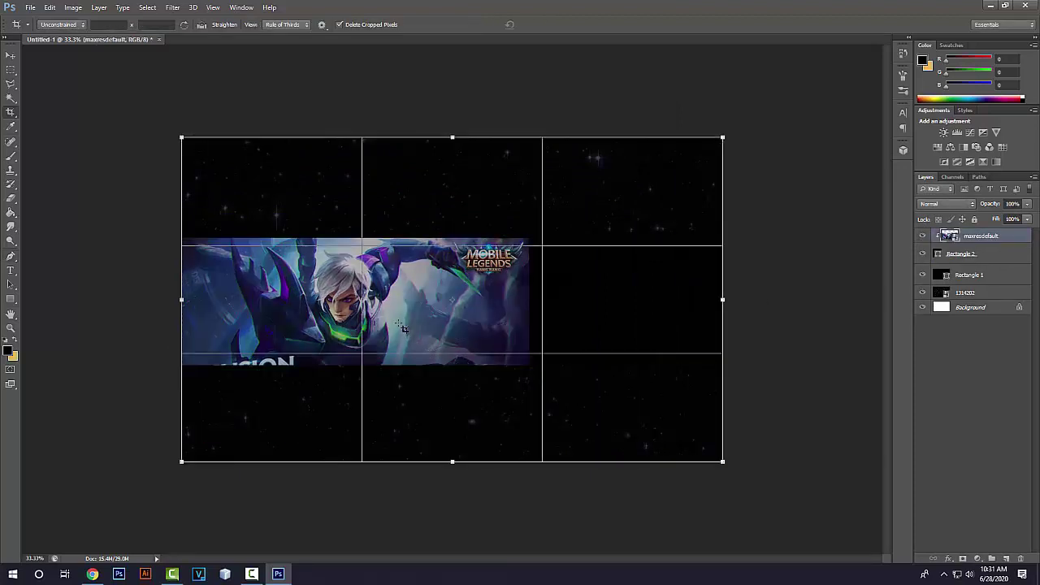
click(541, 28)
key(v)
drag(471, 285, 389, 304)
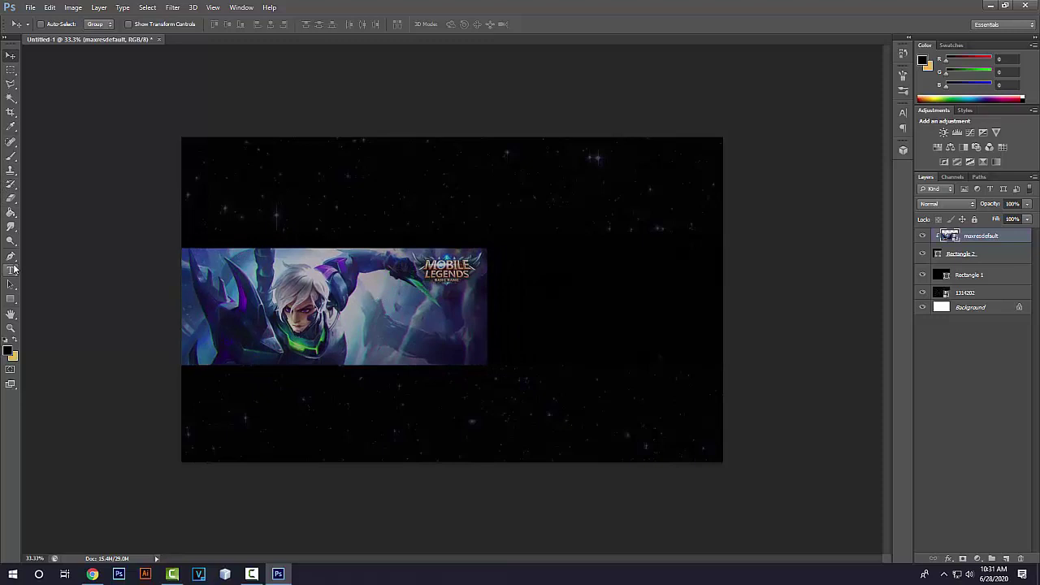
Outline the right end of the maxresdefault image with a Polygonal Lasso selection that has a slanted edge
click(11, 84)
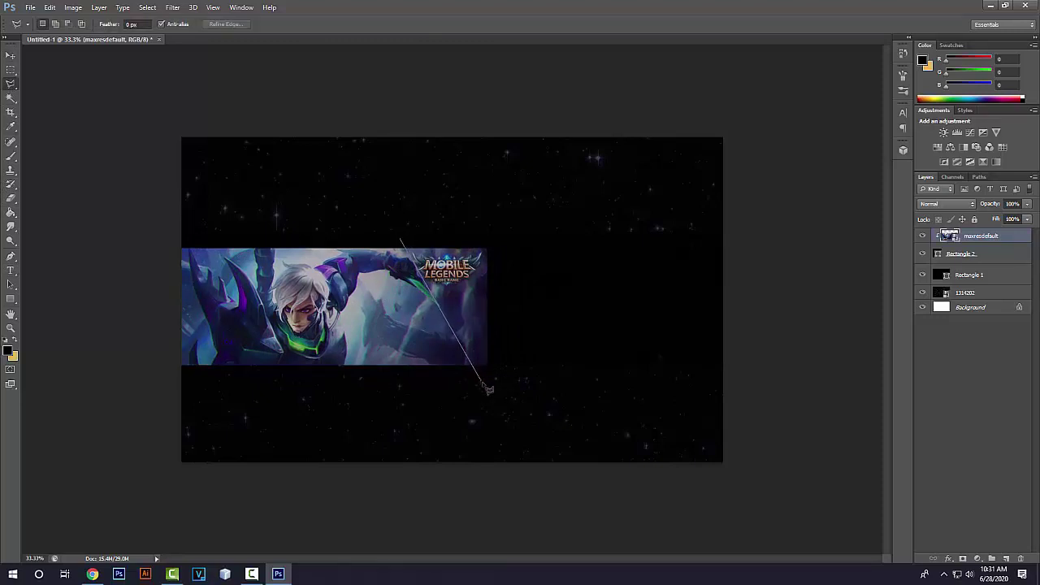
click(481, 381)
click(599, 228)
click(537, 189)
click(401, 239)
Rasterize the maxresdefault layer and remove its selected right end by cutting it to a new layer and deleting that layer
right_click(457, 241)
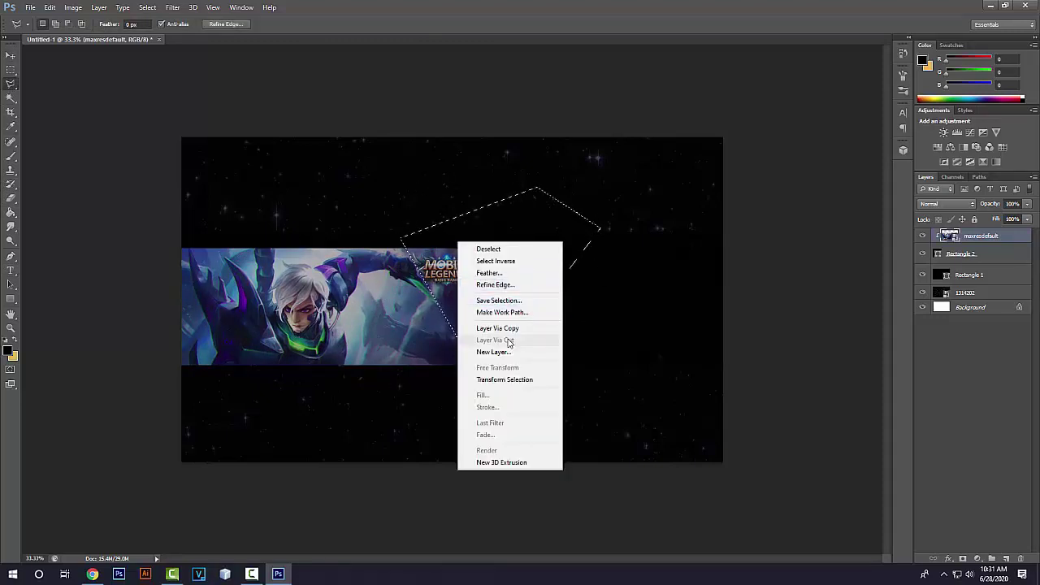
right_click(994, 237)
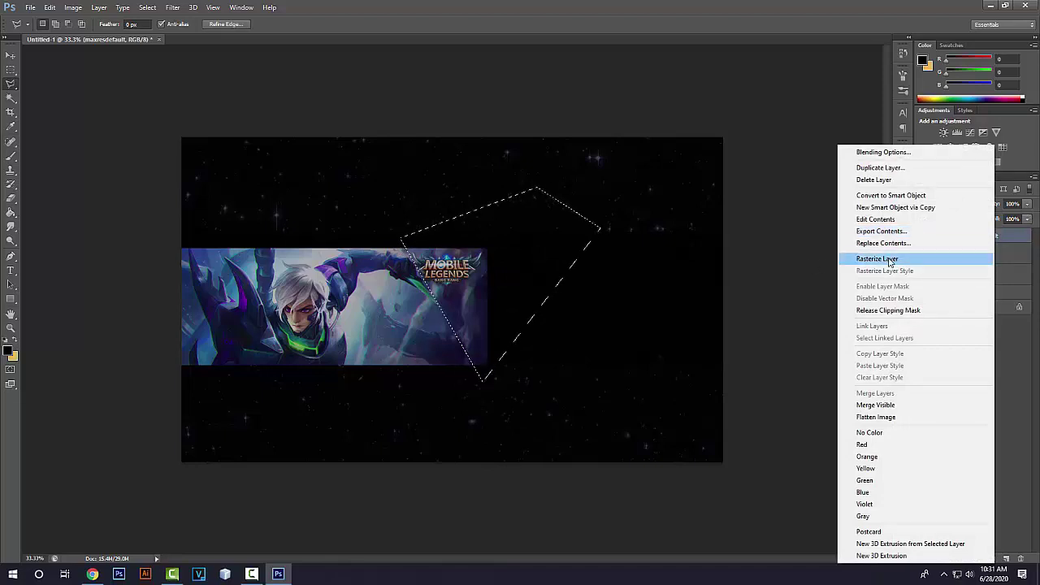
click(889, 260)
right_click(447, 274)
click(553, 374)
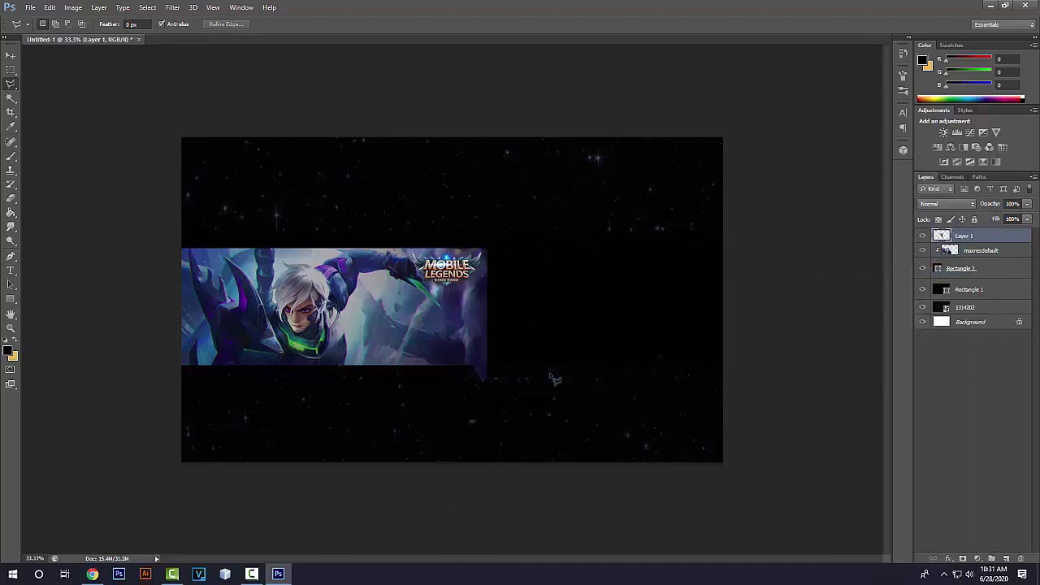
key(Delete)
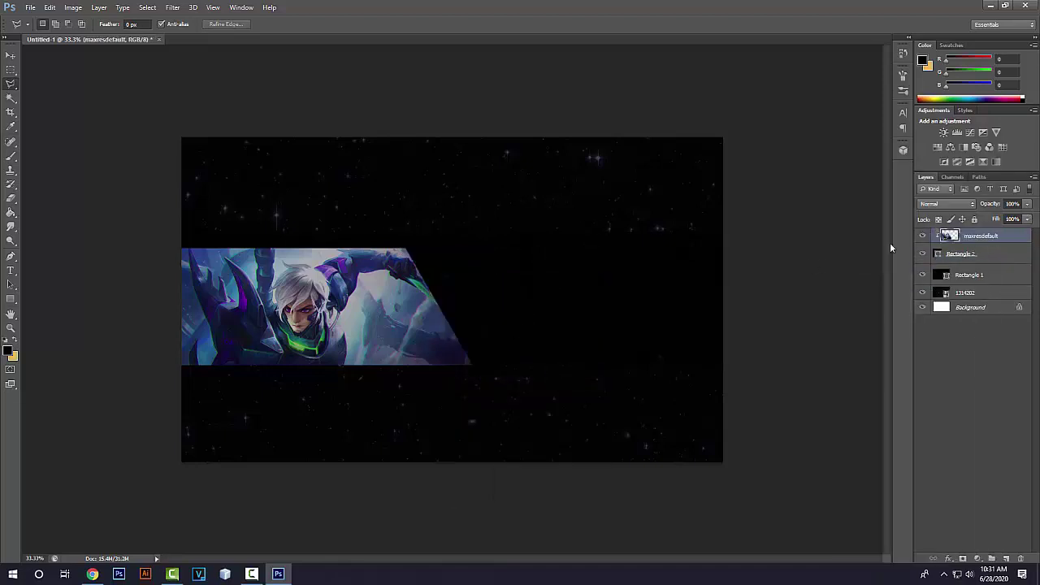
Place the gusion-cosmic-gleam image above maxresdefault and clip it to the band
click(30, 8)
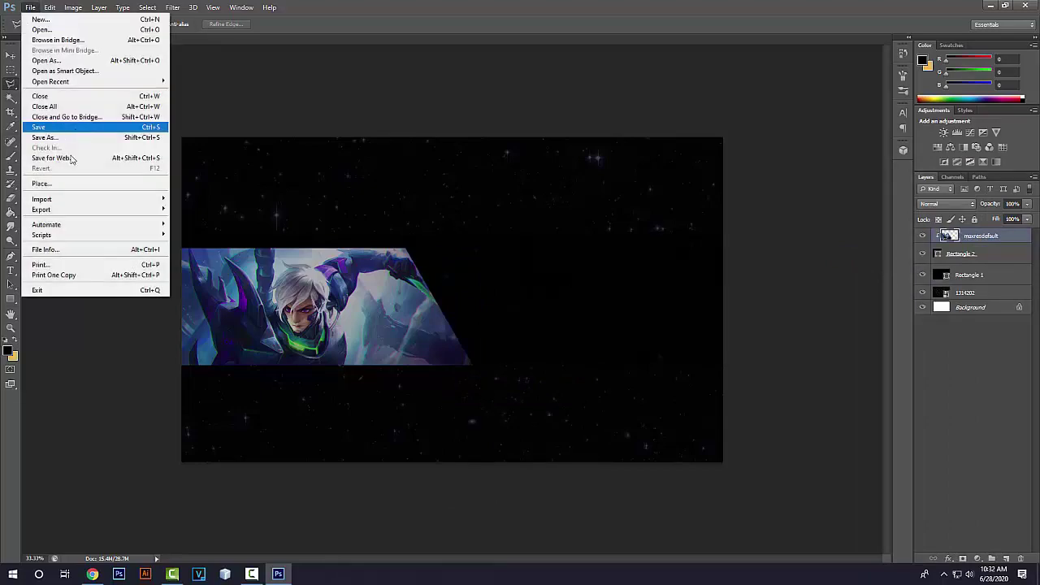
click(63, 184)
click(511, 185)
double_click(512, 185)
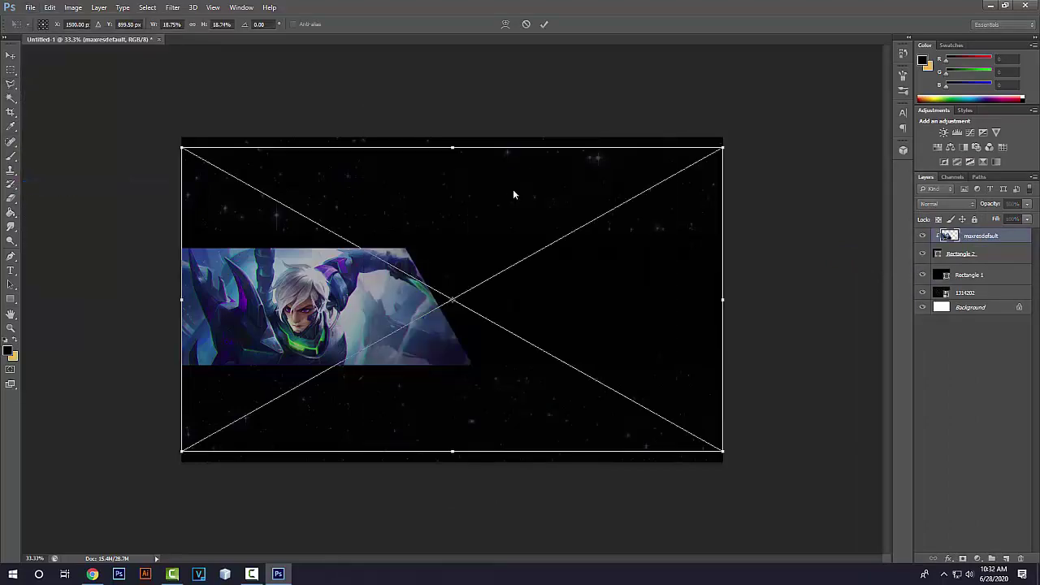
key(Return)
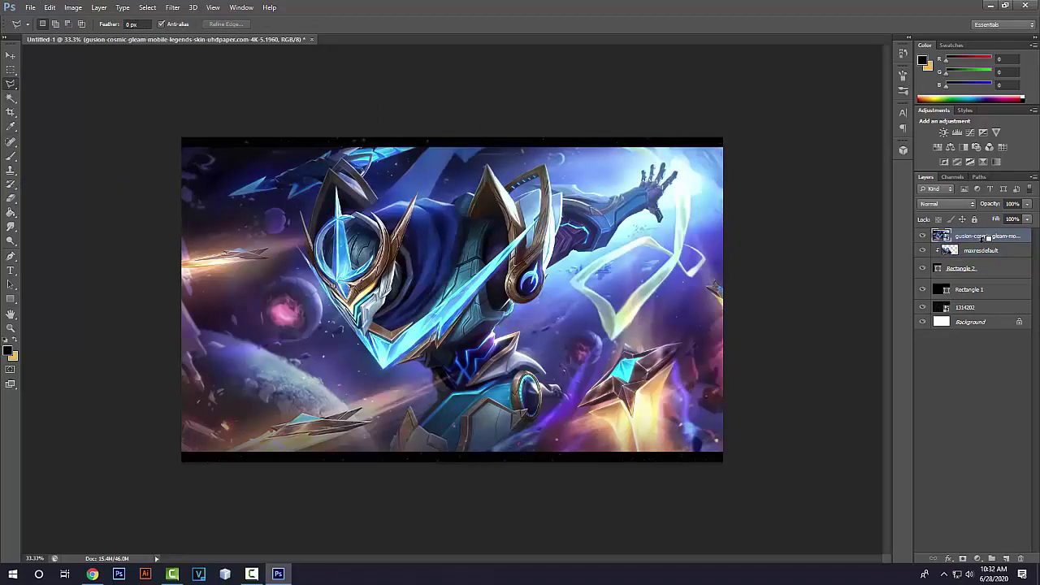
key(ctrl+alt+g)
Scale the gusion-cosmic-gleam image to about 15.16% and move it toward the right half of the band
key(v)
drag(445, 292, 712, 308)
key(ctrl+t)
drag(697, 254, 528, 224)
drag(807, 137, 743, 173)
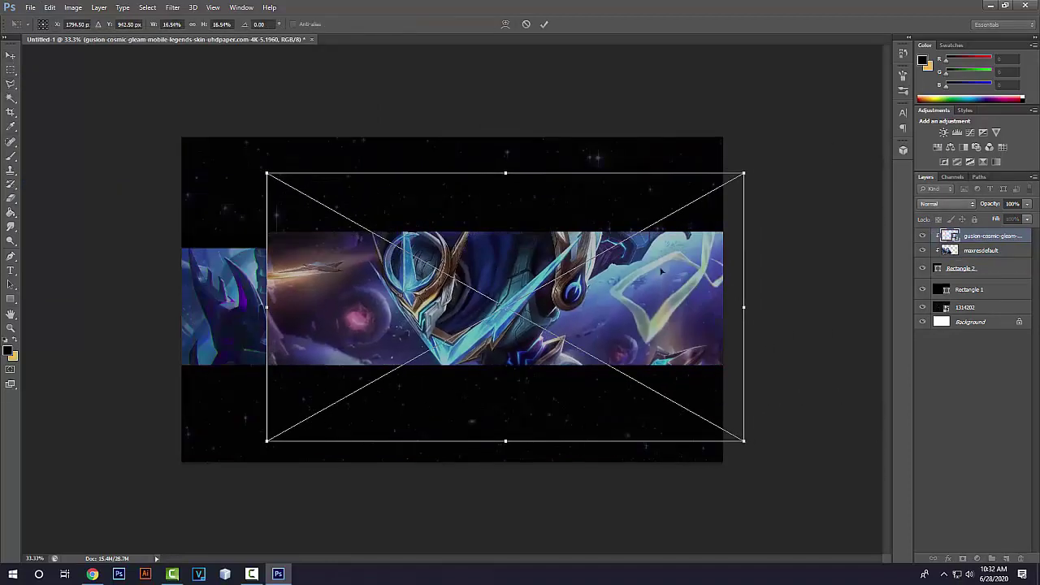
drag(661, 271, 725, 268)
drag(807, 170, 769, 193)
drag(742, 267, 810, 278)
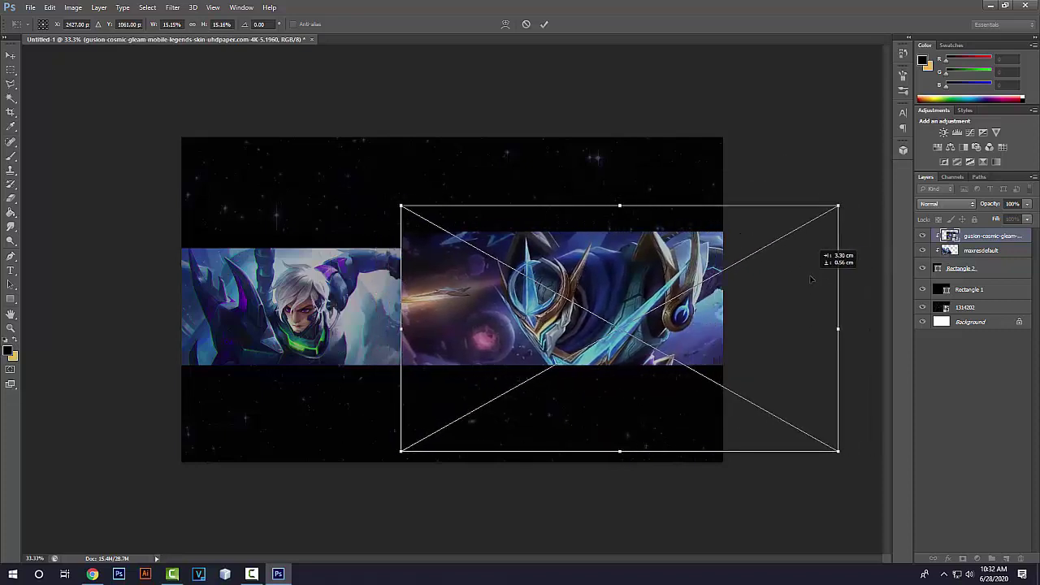
key(Return)
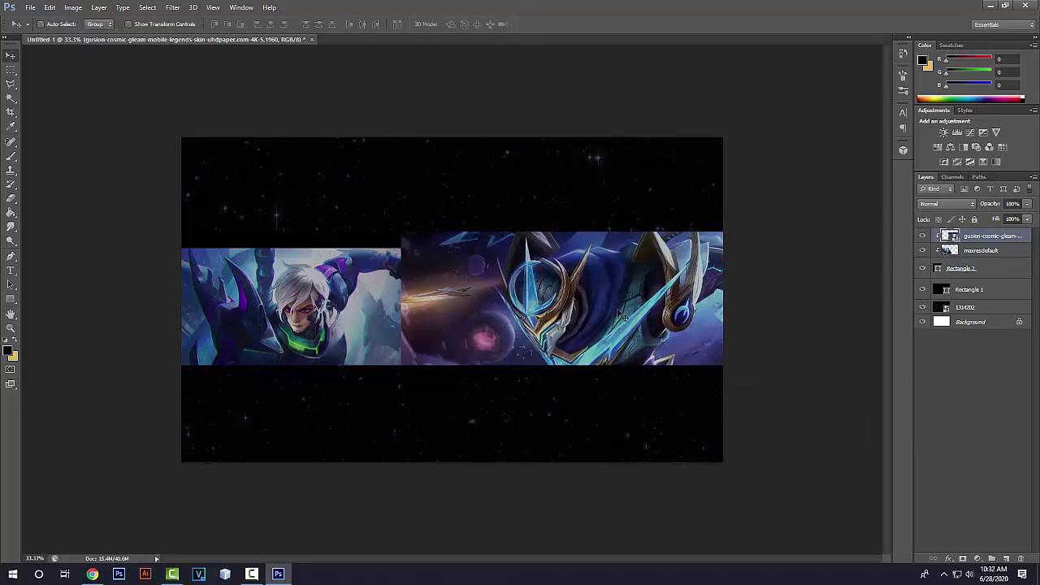
Shrink the gusion-cosmic-gleam image further so its character fits within the band's right half
drag(617, 316, 625, 318)
drag(574, 286, 655, 253)
key(ctrl+t)
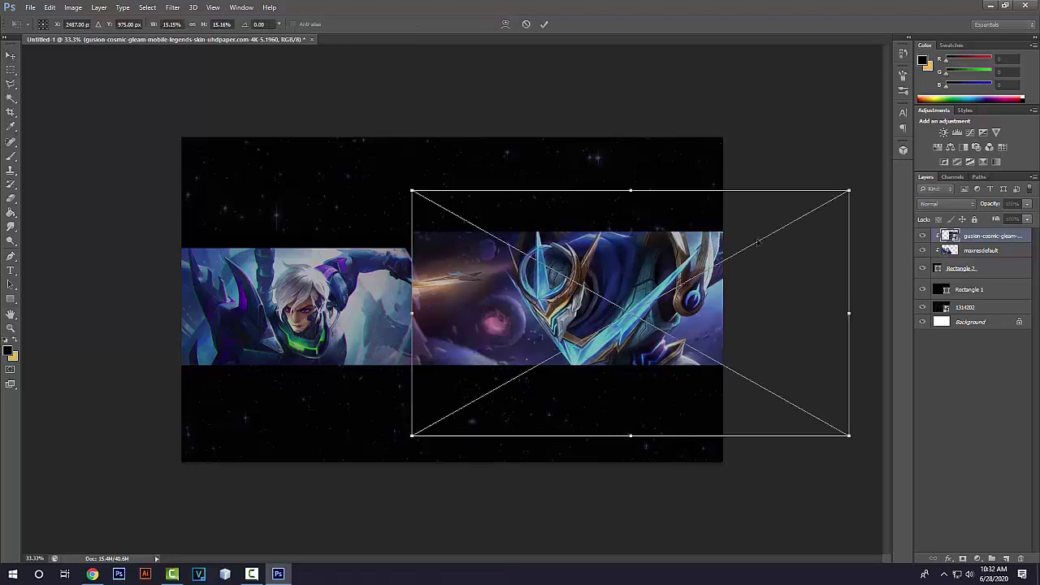
drag(849, 189, 771, 255)
drag(786, 414, 763, 406)
drag(724, 352, 734, 370)
key(Return)
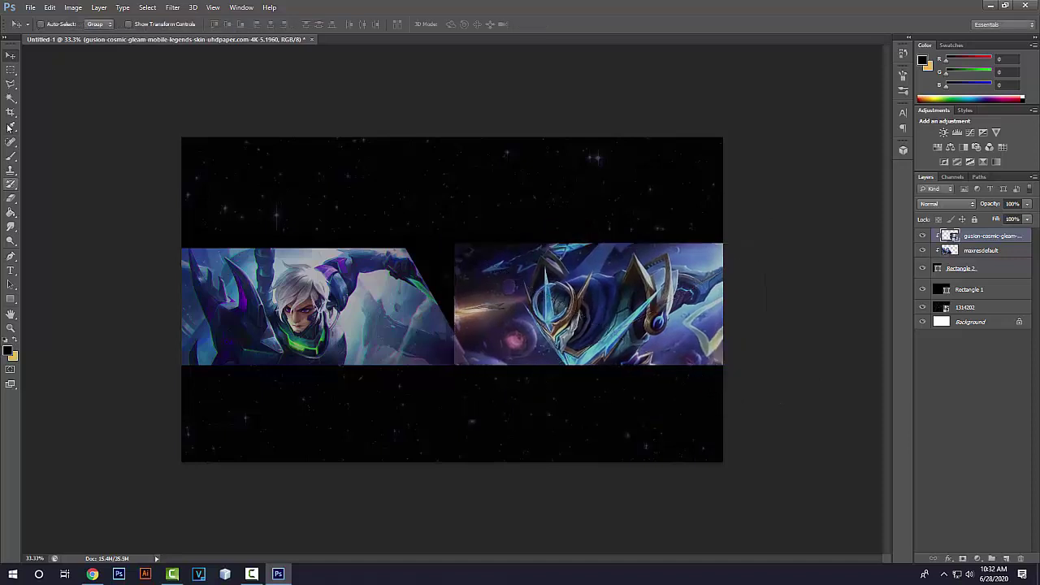
Outline the left end of the gusion-cosmic-gleam image with a triangular Polygonal Lasso selection, mirroring the other picture's slant
click(10, 84)
click(536, 236)
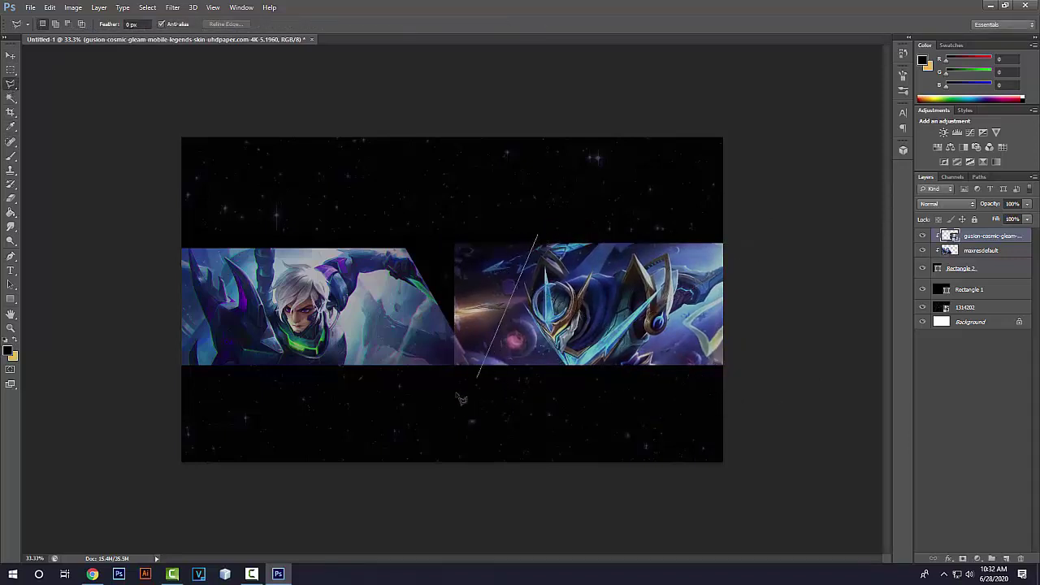
click(444, 397)
click(369, 180)
click(536, 236)
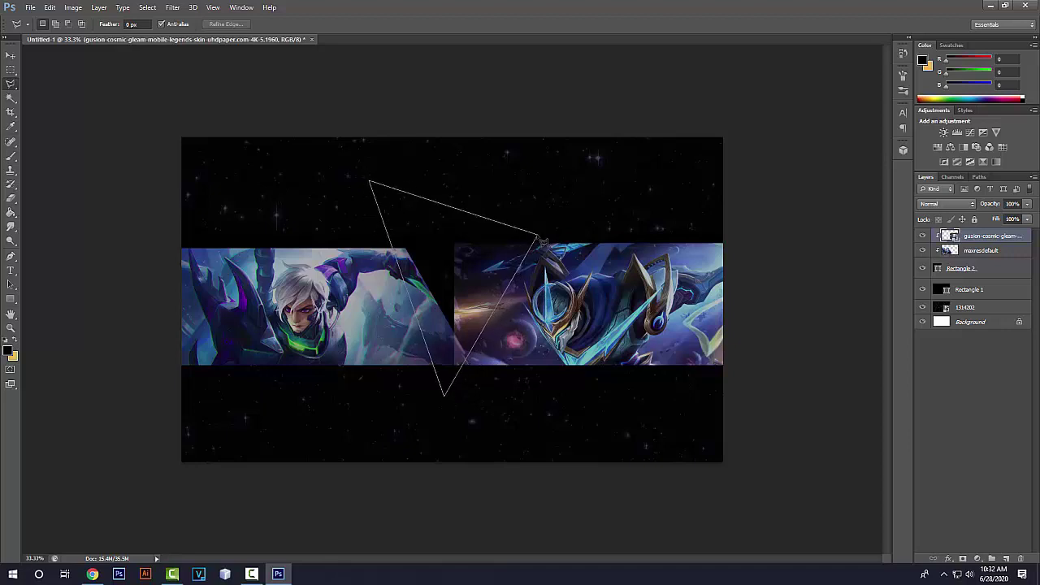
Rasterize the gusion-cosmic-gleam layer and remove its selected left end to leave a slanted edge
right_click(508, 261)
right_click(1005, 238)
key(Escape)
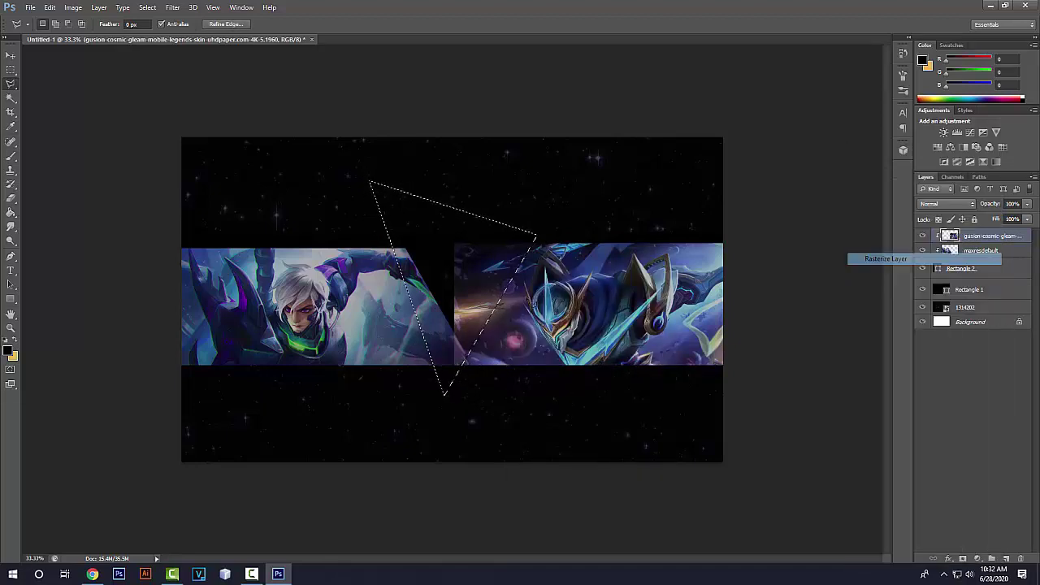
right_click(473, 297)
click(495, 395)
key(Delete)
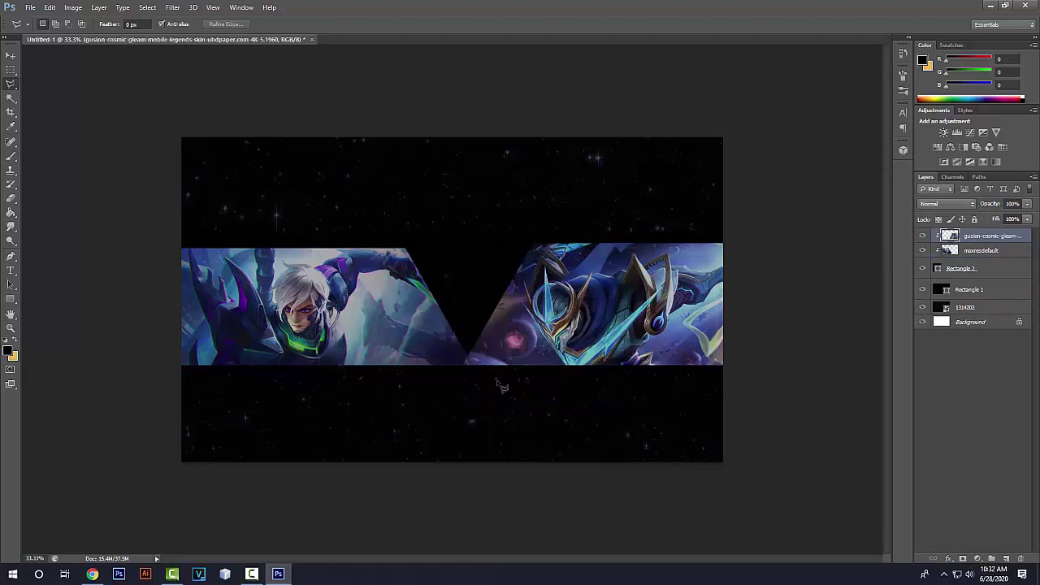
Nudge the maxresdefault picture left to open a gap between the slanted edges of the two pictures
click(977, 251)
key(v)
key(shift+Left)
key(shift+Left)
key(shift+Left)
key(shift+Left)
key(shift+Left)
key(shift+Left)
key(shift+Left)
key(shift+Left)
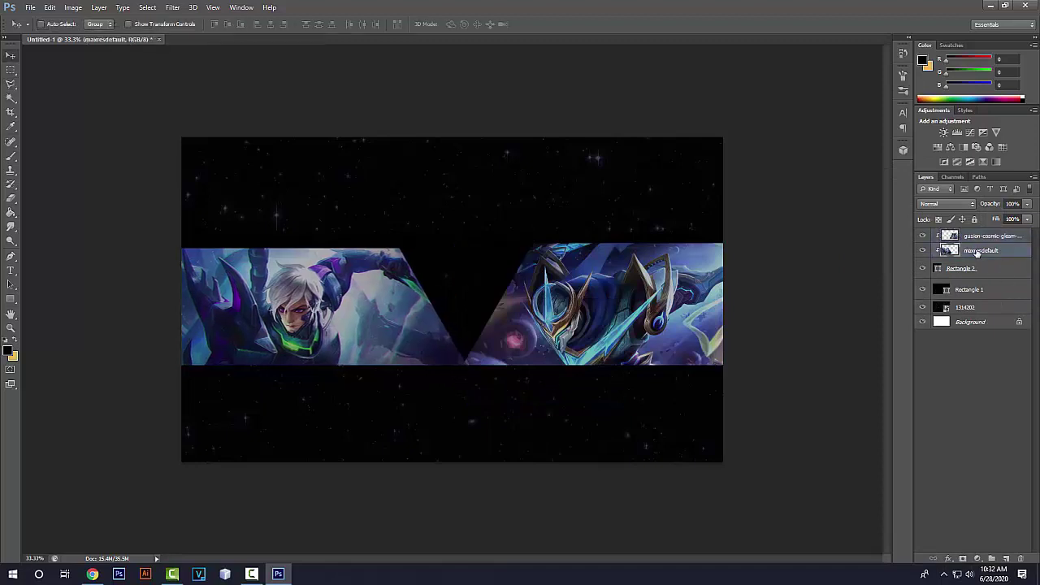
key(shift+Left)
key(shift+Left)
key(shift+Left)
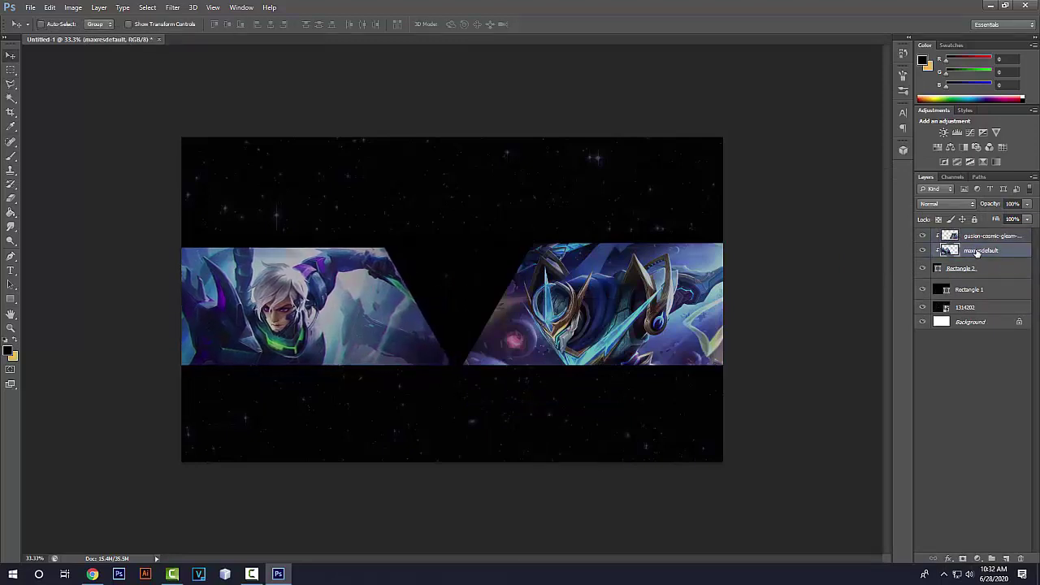
key(shift+Left)
key(shift+Left)
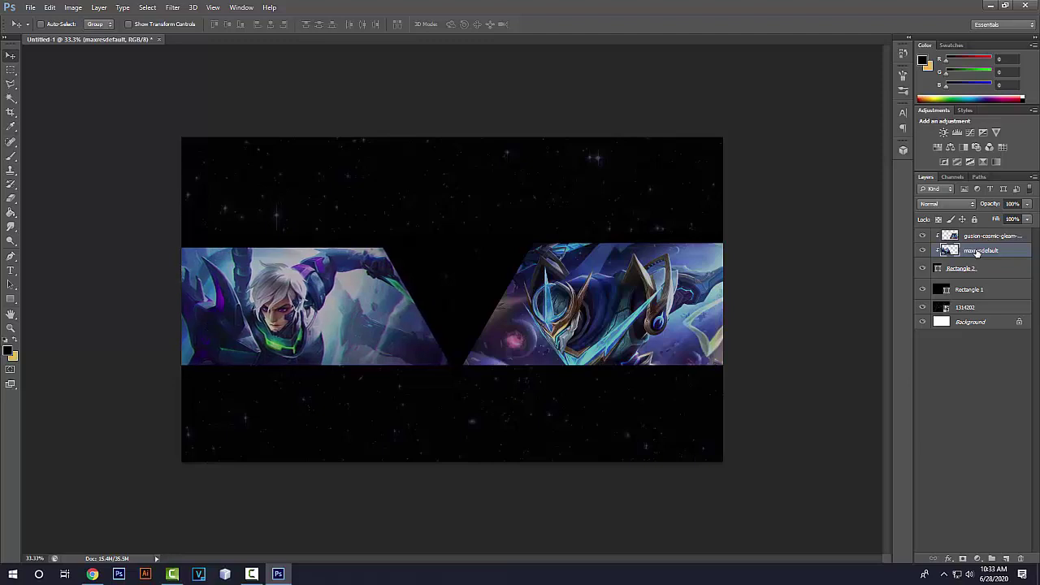
key(shift+Left)
key(shift+Left)
key(shift+Left)
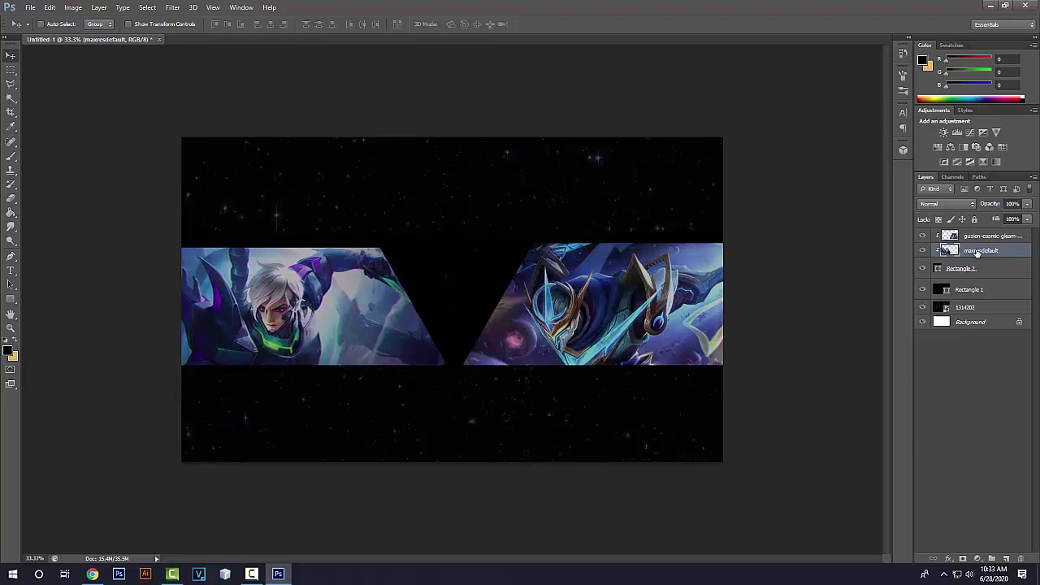
Nudge the gusion-cosmic-gleam picture slightly to the right
click(984, 241)
key(Right)
key(Right)
key(Right)
key(Right)
key(Right)
key(Right)
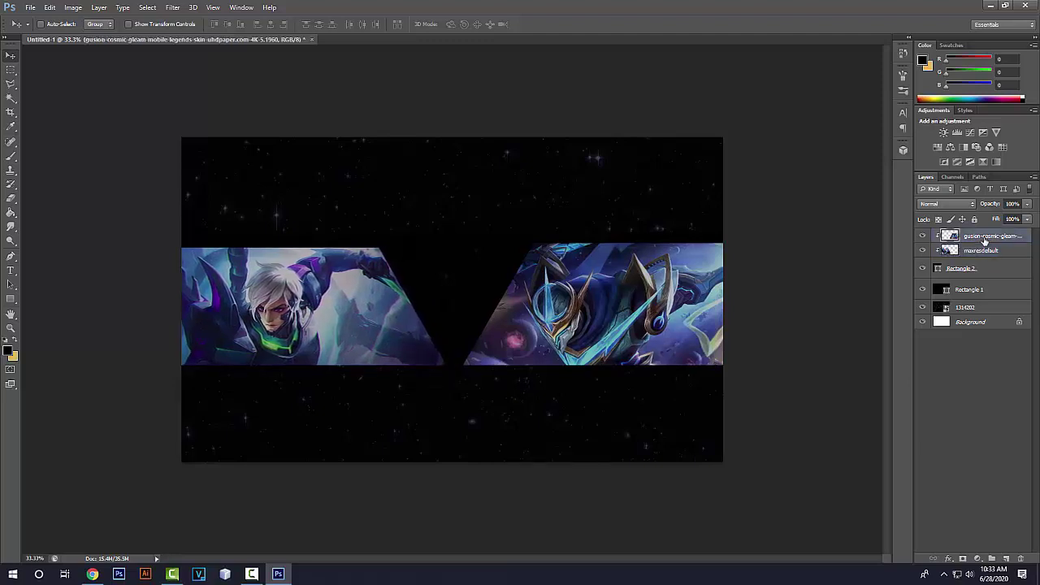
Lower the top edge of the Rectangle 2 band to reduce its height to 652 px, evening the pictures' top edges
click(976, 273)
key(ctrl+t)
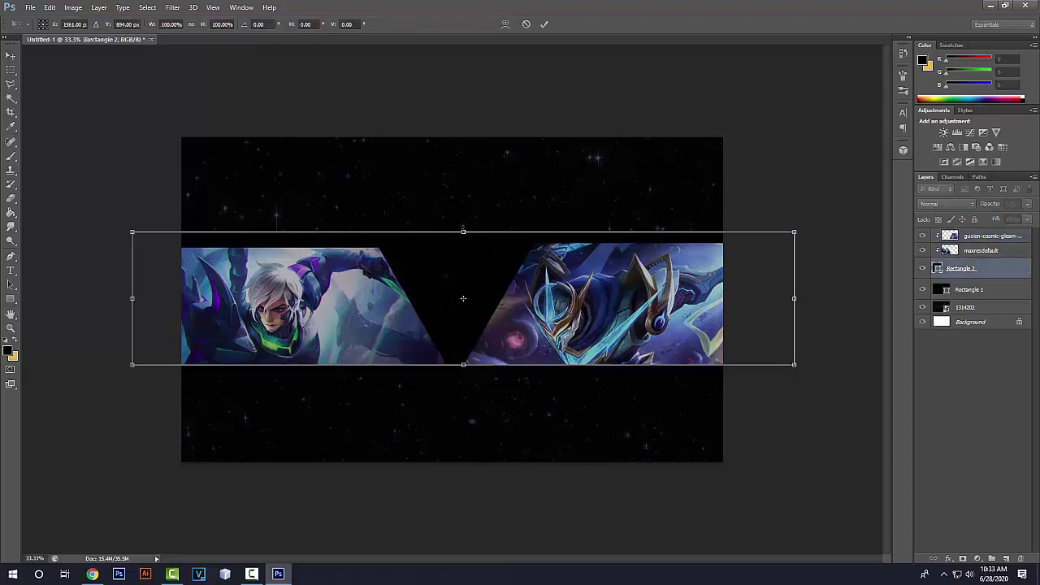
drag(462, 231, 462, 247)
key(Return)
key(p)
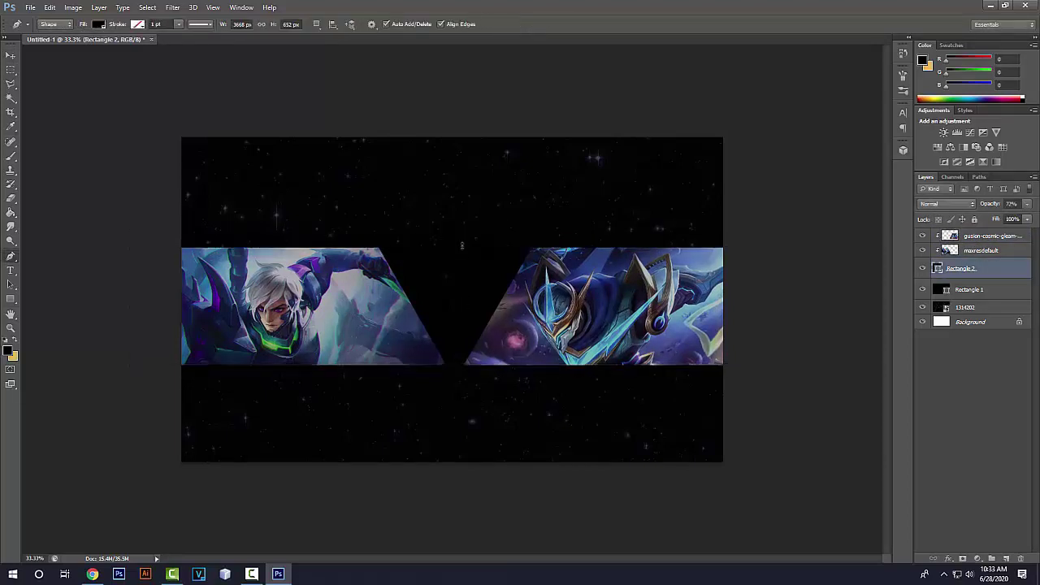
Lower the opacity of the Rectangle 1 overlay so the starfield behind it is brighter
key(ctrl+minus)
click(989, 290)
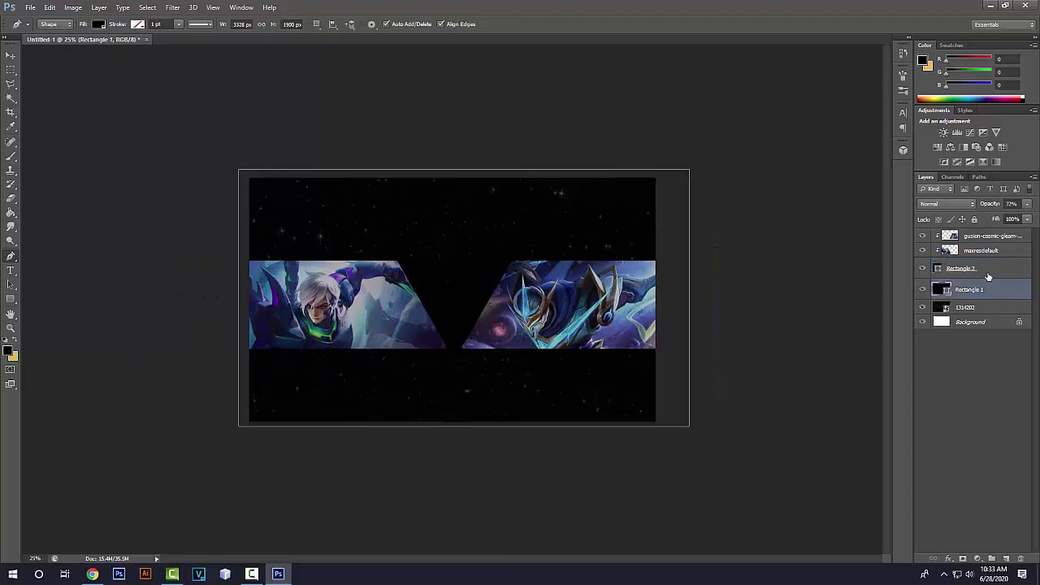
key(Return)
drag(991, 204, 979, 204)
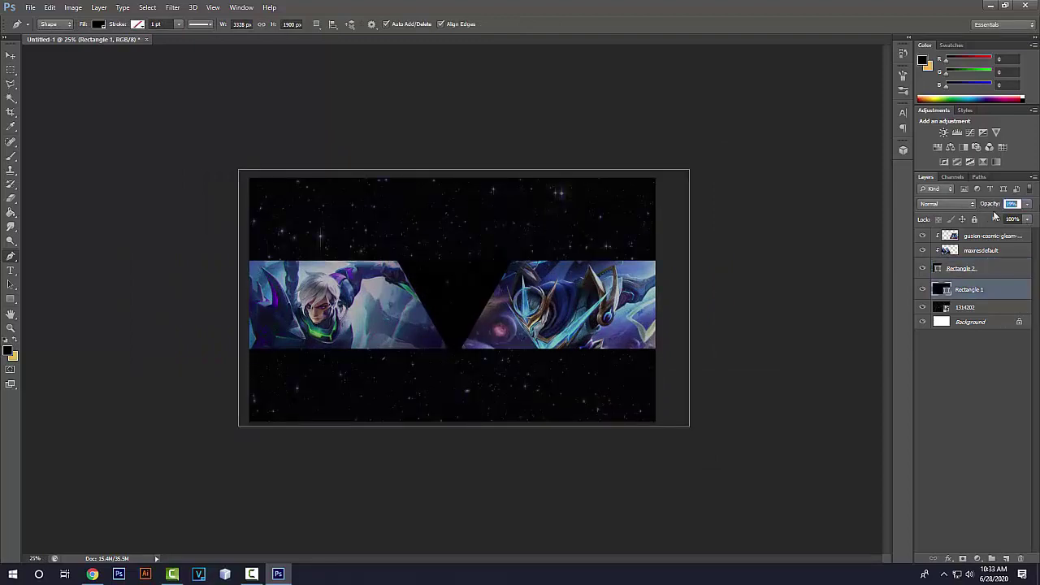
Lower the opacity of the Rectangle 2 band to 62%, keeping it beneath the two clipped pictures
click(974, 274)
drag(982, 262, 986, 236)
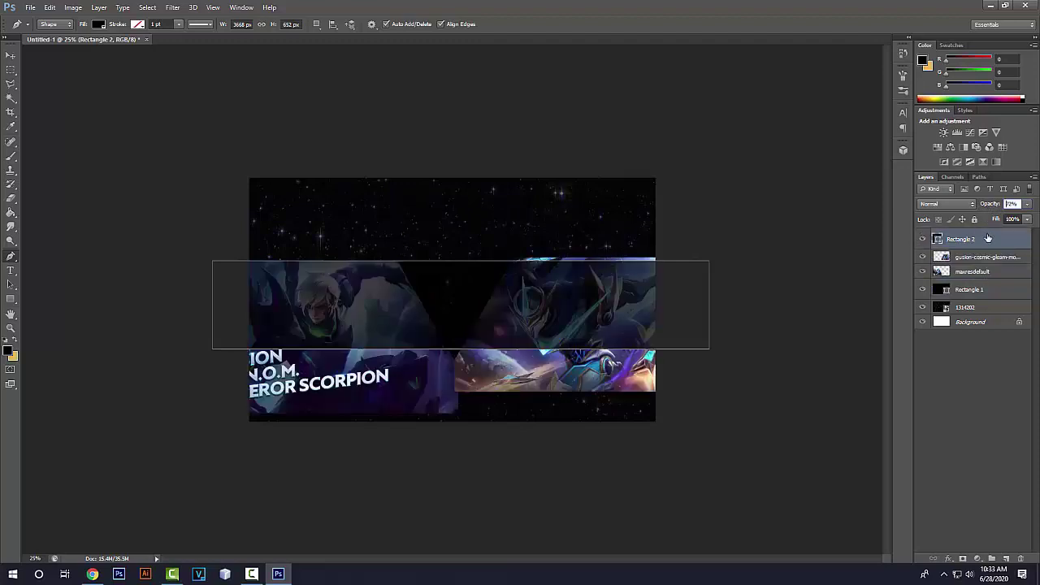
key(ctrl+z)
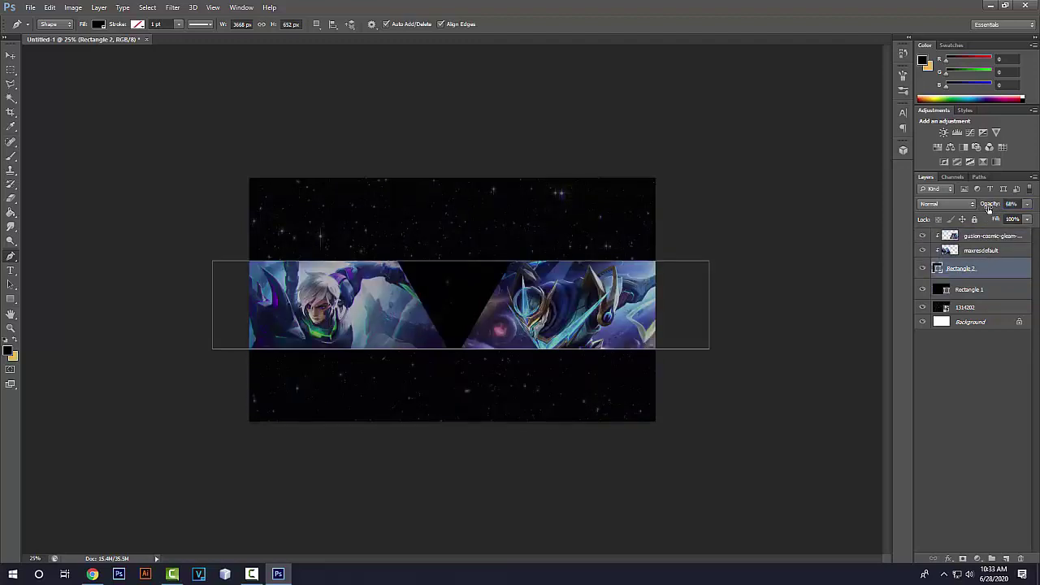
drag(987, 208, 990, 209)
key(Return)
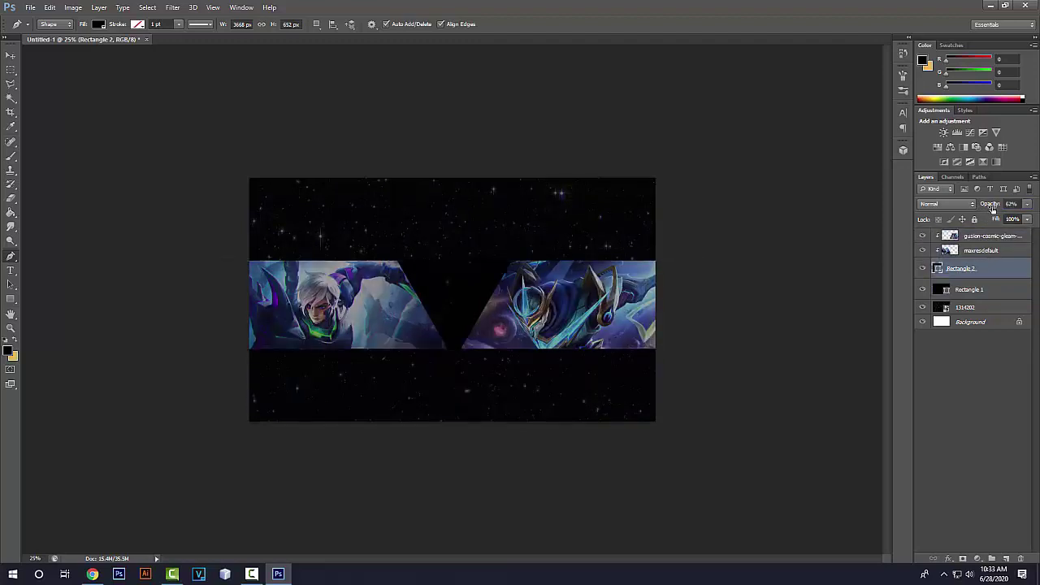
Nudge the maxresdefault picture slightly further left within the band
key(ctrl+minus)
key(ctrl+plus)
key(ctrl+plus)
key(v)
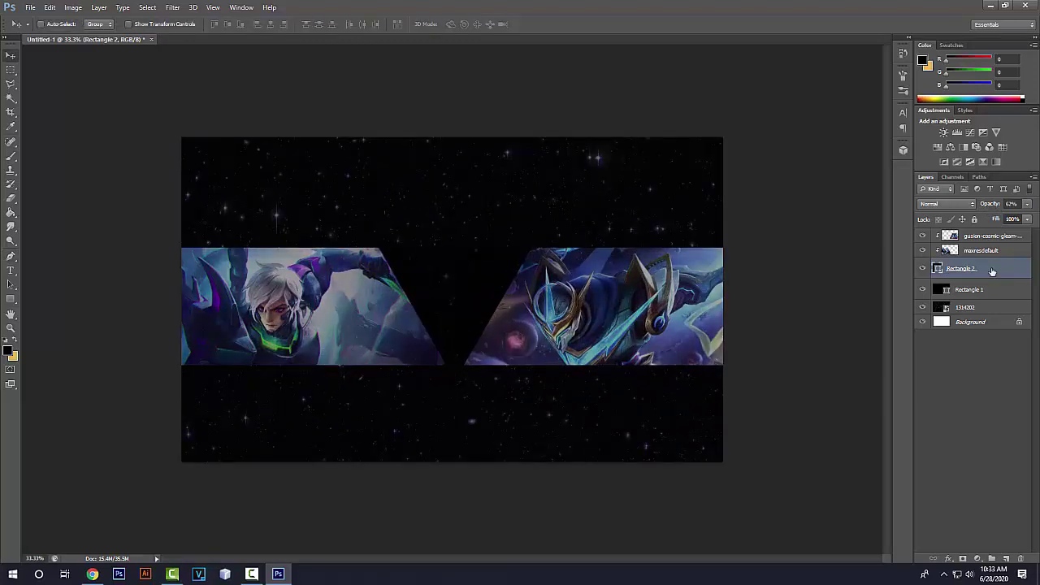
click(1014, 249)
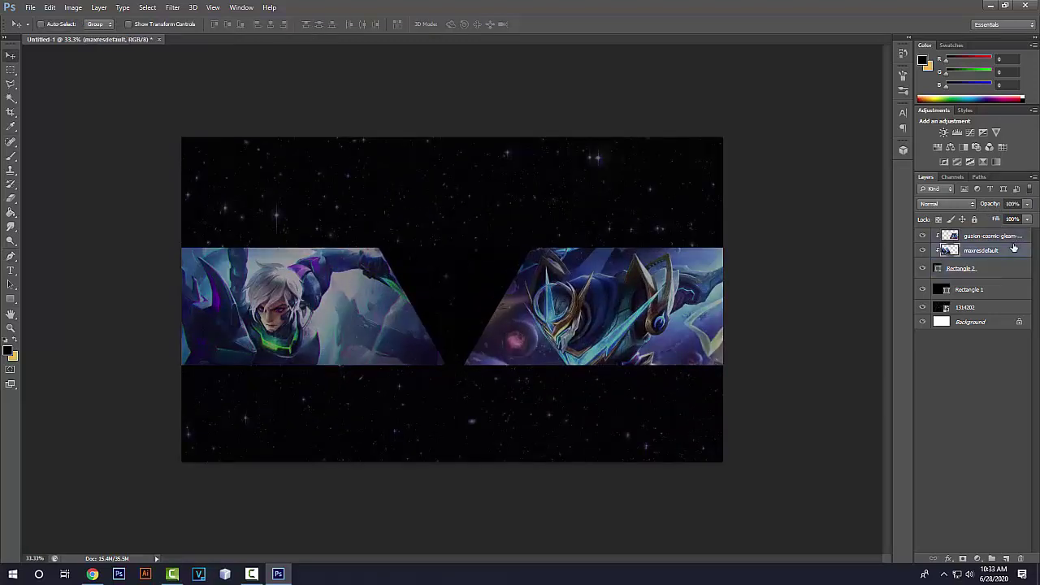
key(Left)
key(Left)
key(Left)
key(Left)
key(Left)
key(Left)
key(Left)
key(Left)
key(Left)
key(Left)
key(Left)
key(Left)
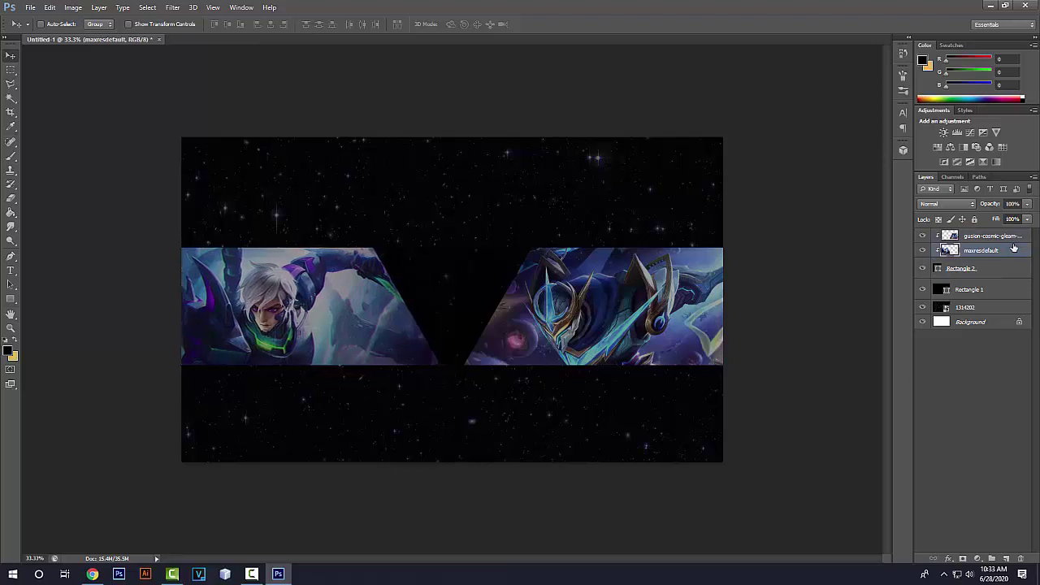
Nudge the gusion-cosmic-gleam picture a little further right to widen the central gap
click(1012, 235)
key(Right)
key(Right)
key(Right)
key(Right)
key(Right)
key(Right)
key(Right)
key(Right)
key(Right)
key(Right)
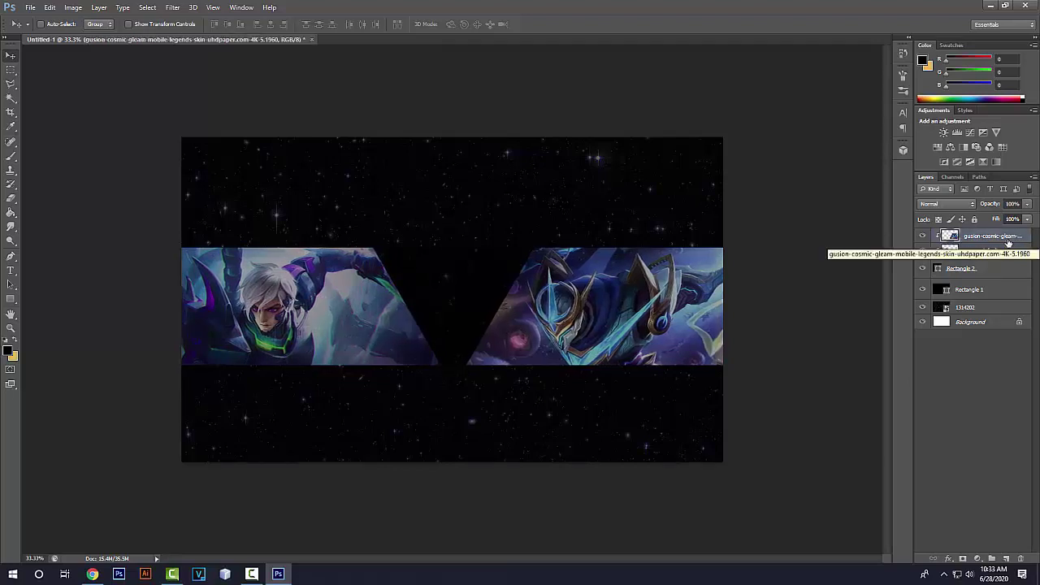
Shift the maxresdefault picture left once more to widen the dark gap between the slanted edges
click(994, 255)
key(Left)
key(Left)
key(Left)
key(Left)
key(Left)
key(Left)
key(Left)
key(Left)
key(Left)
key(Left)
key(Left)
key(Left)
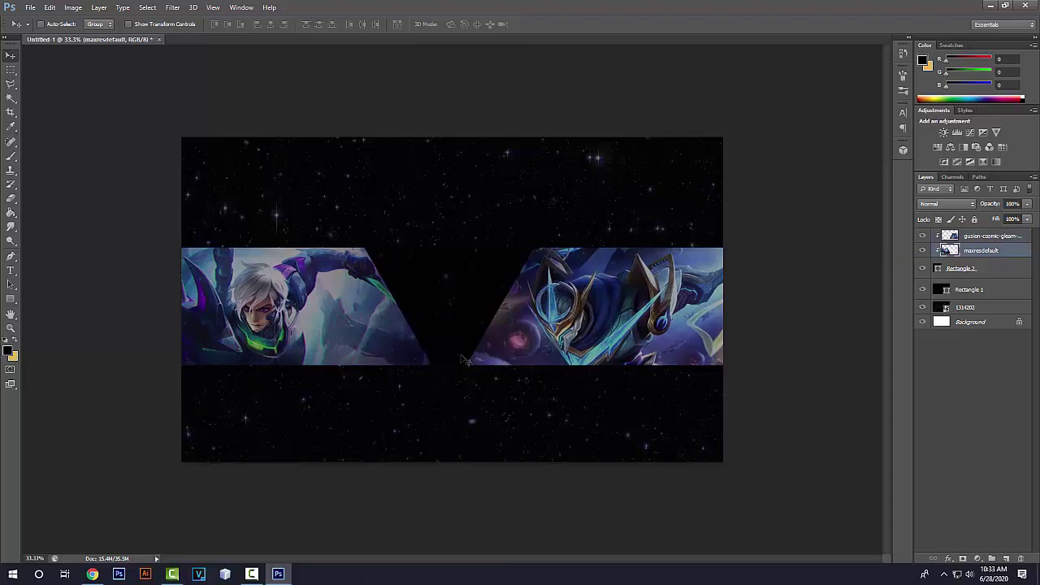
Select a triangular area over the lower inner corner of the gusion-cosmic-gleam picture with the Polygonal Lasso tool
key(p)
key(l)
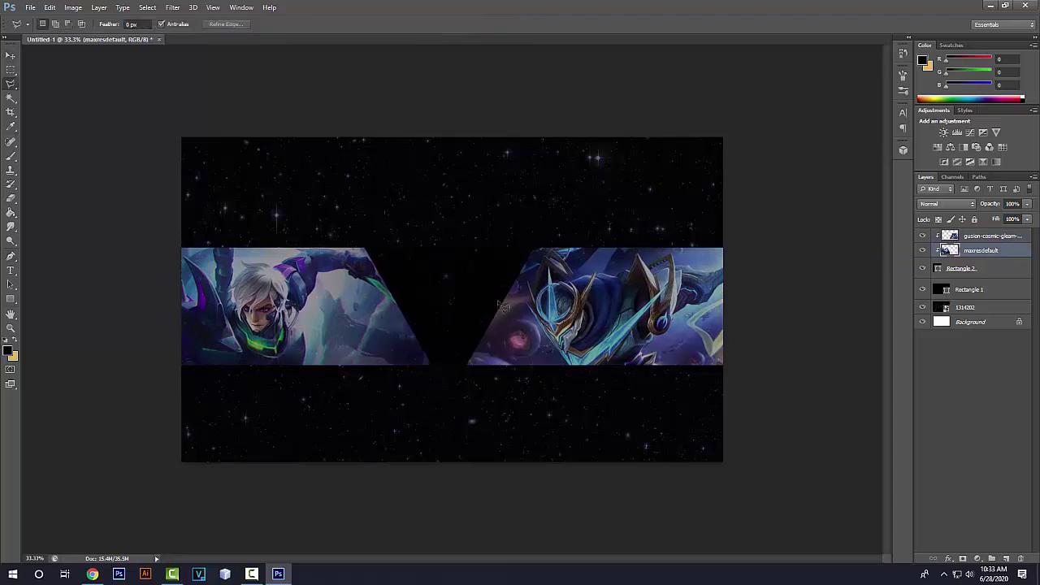
click(499, 297)
click(450, 375)
click(499, 297)
Cut the selected corner of gusion-cosmic-gleam onto its own layer clipped to the band, offsetting it to leave a thin diagonal gap
right_click(498, 297)
click(546, 215)
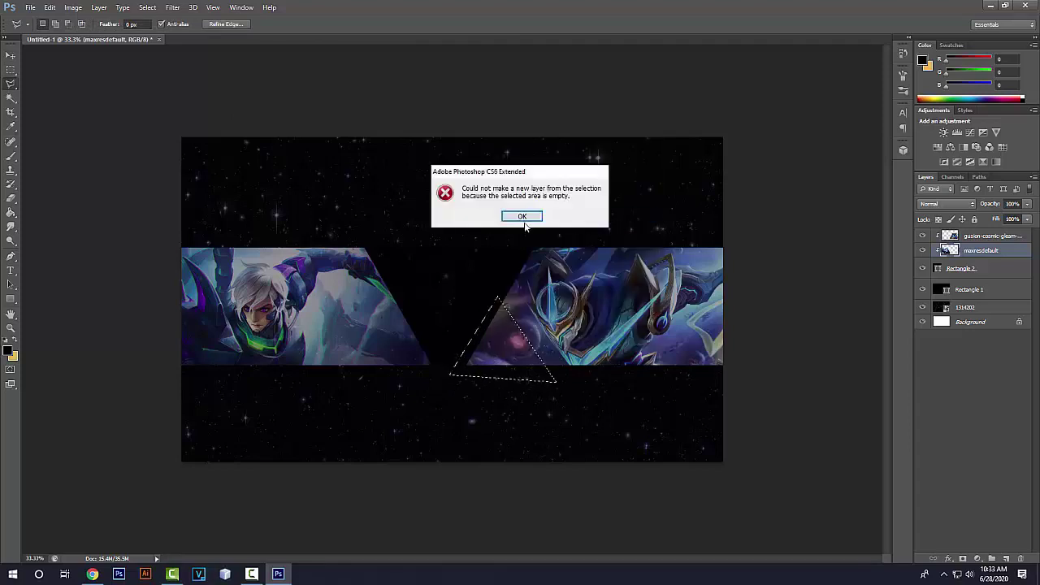
click(523, 217)
click(971, 234)
right_click(521, 359)
click(577, 229)
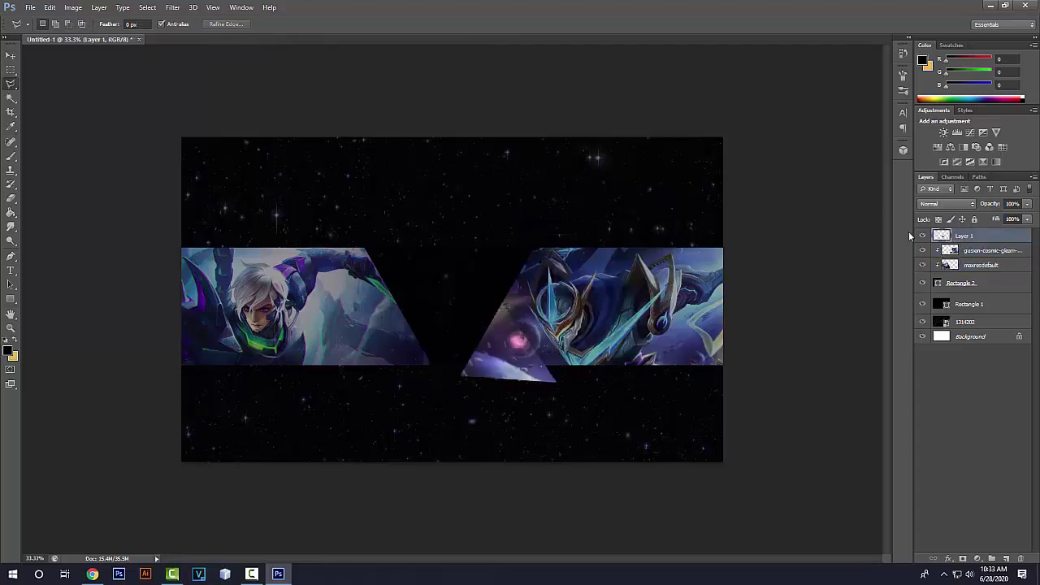
alt+click(981, 238)
key(v)
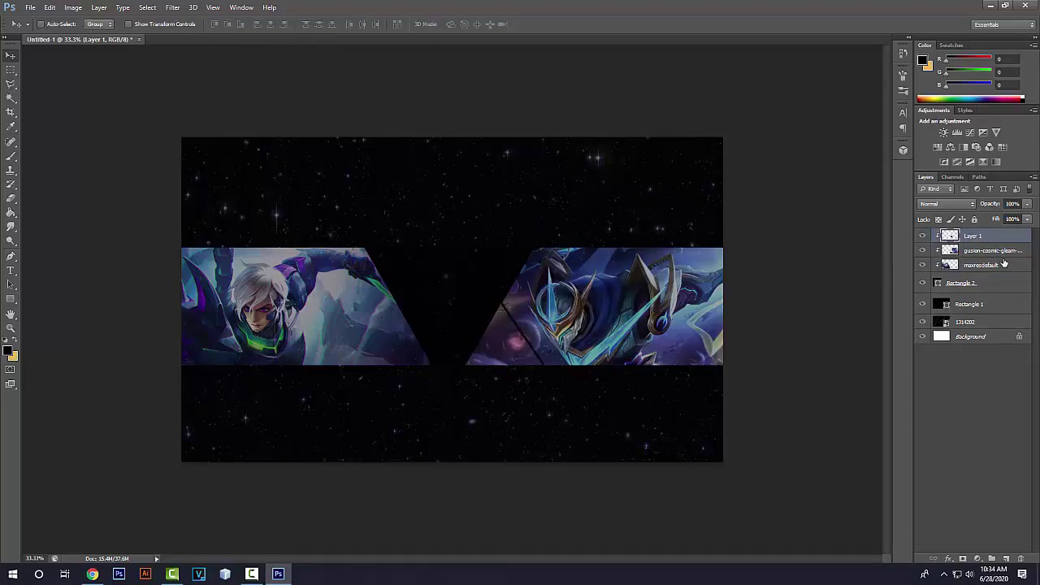
Select a triangular area over the lower inner corner of the maxresdefault picture and make that layer active
key(l)
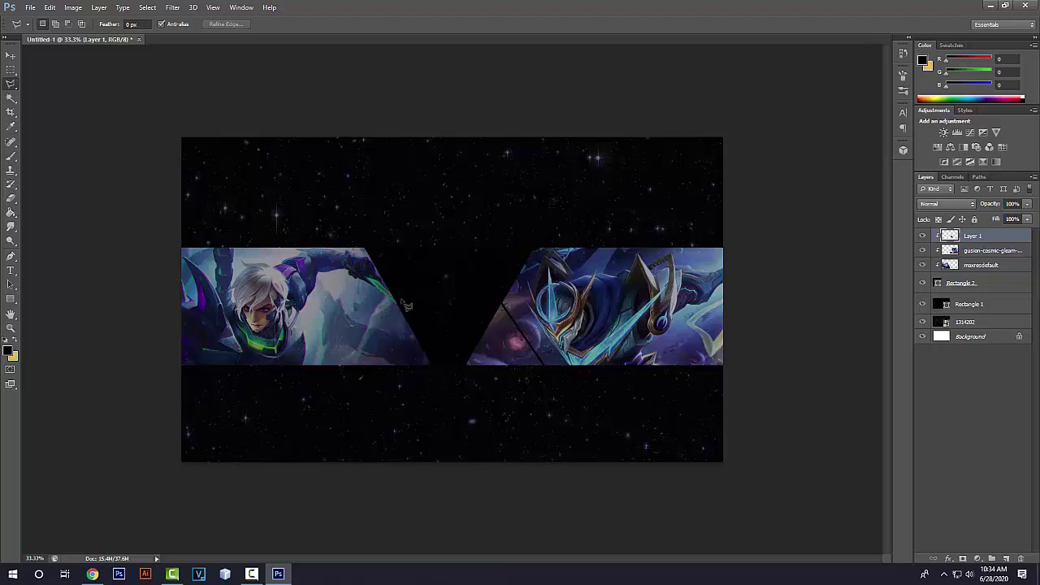
click(351, 382)
click(447, 377)
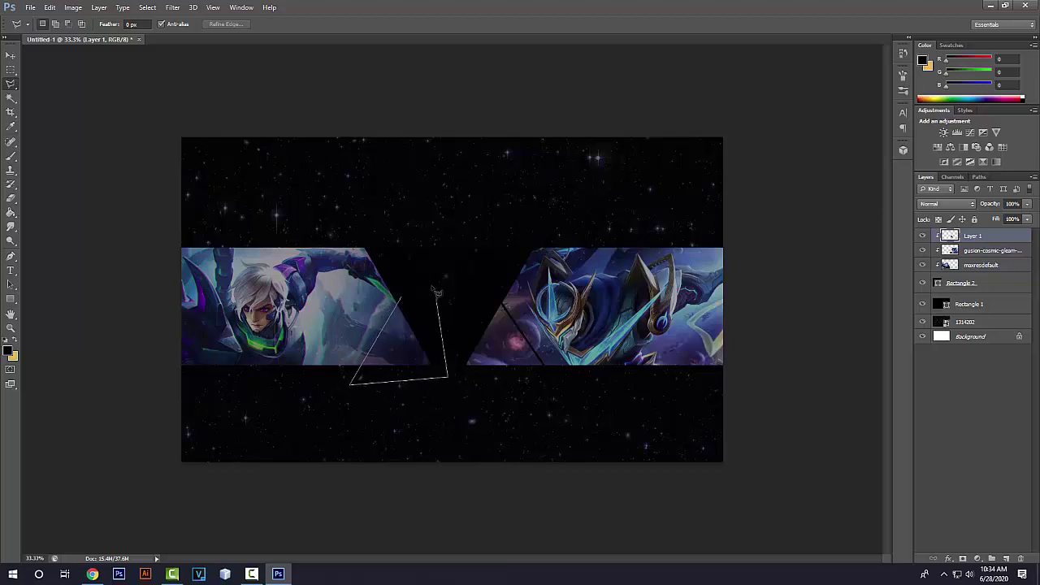
click(405, 302)
key(alt+bracketleft)
key(alt+bracketleft)
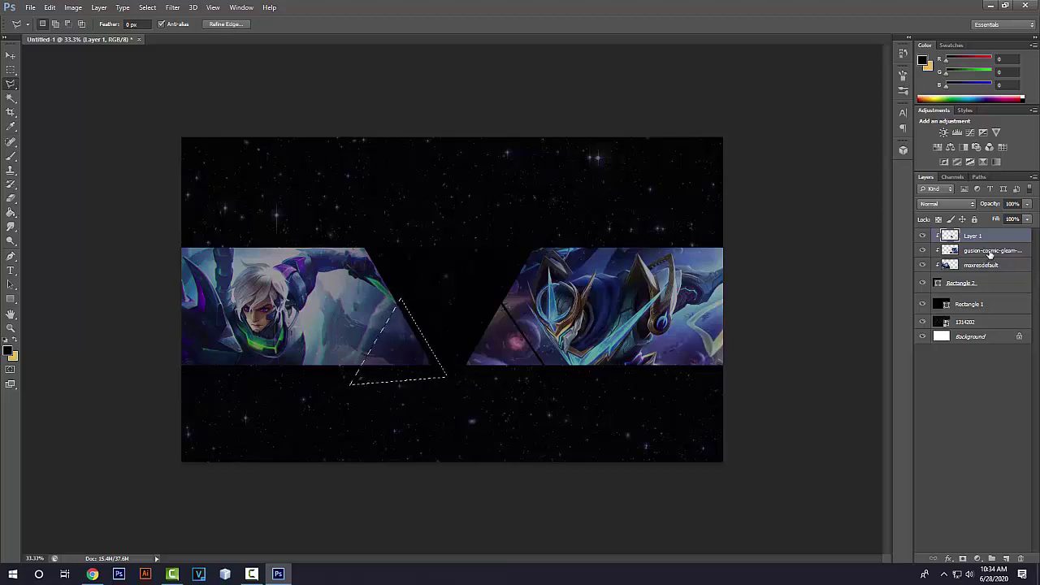
Cut the selected corner of maxresdefault onto its own layer clipped to the band, offsetting it to leave a thin diagonal gap
right_click(398, 335)
click(450, 431)
key(ctrl+z)
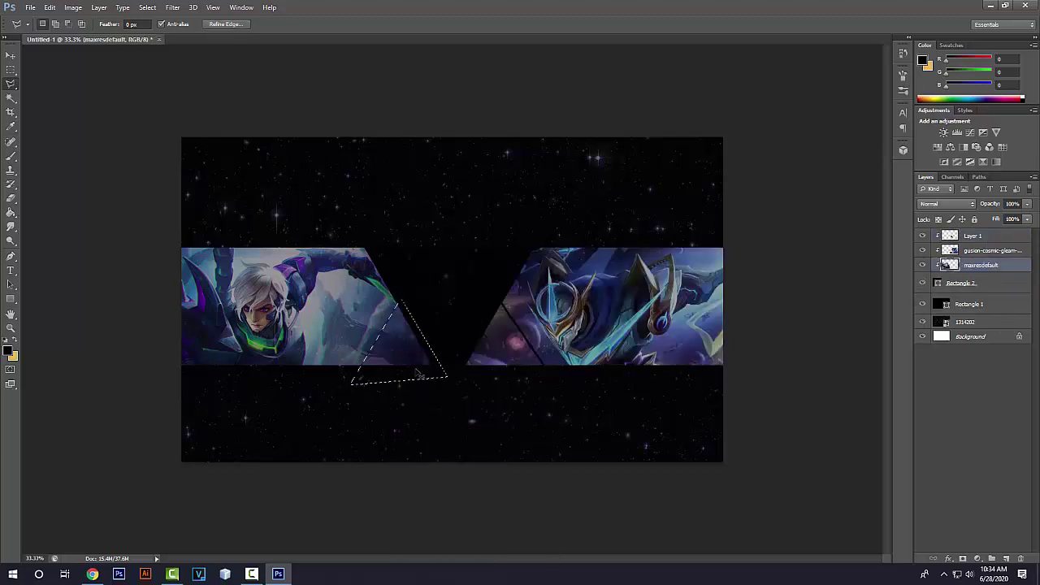
right_click(415, 361)
click(470, 229)
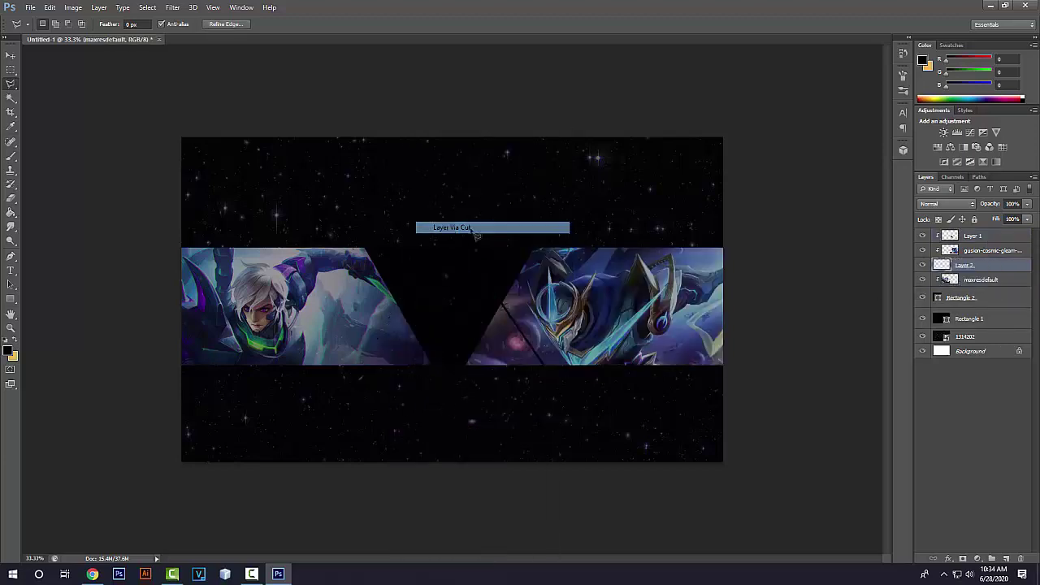
alt+click(975, 268)
key(v)
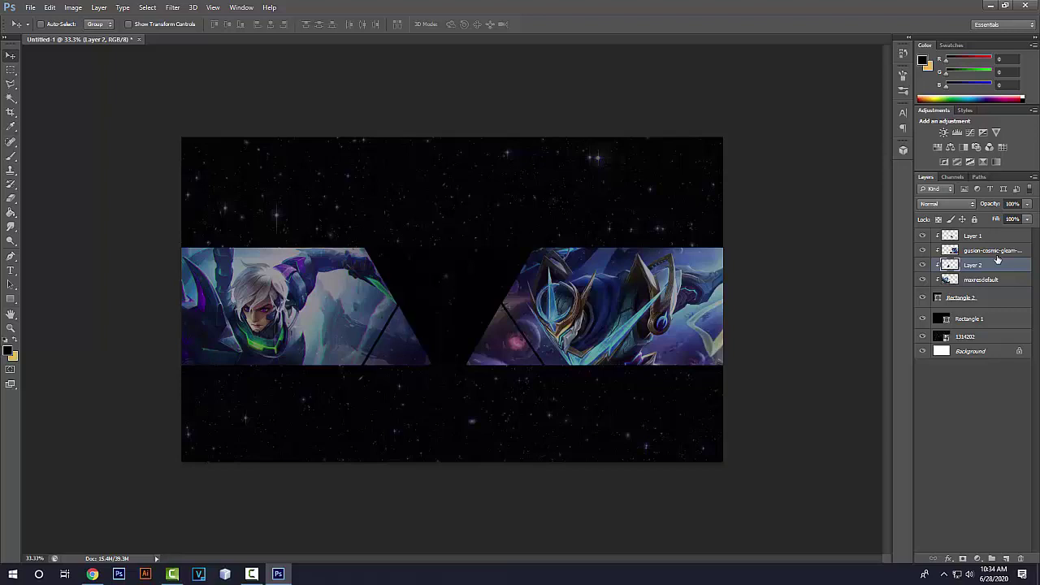
Move the gusion-cosmic-gleam layer to the top of the layer stack, above Layer 1
click(988, 251)
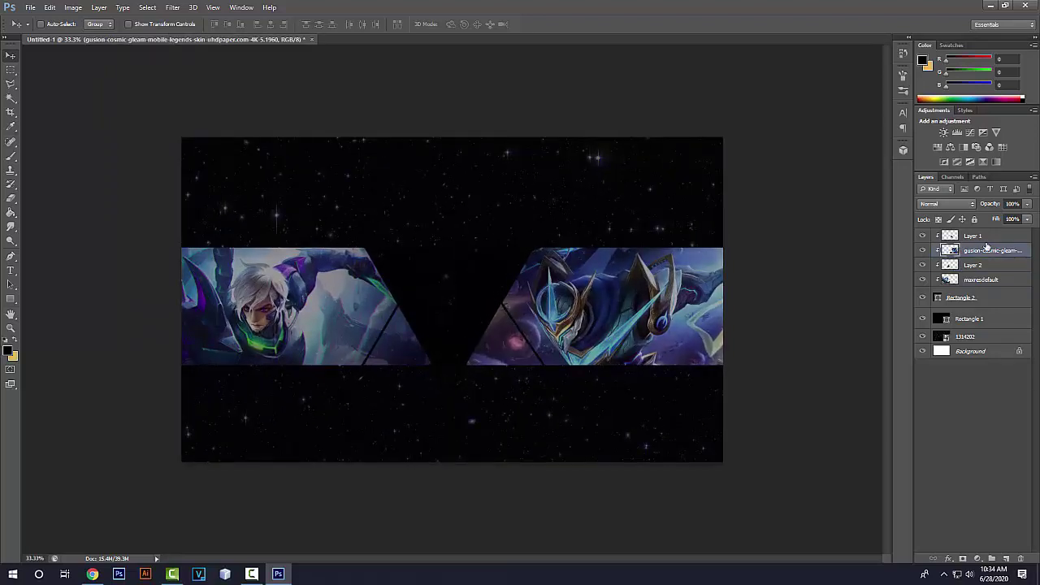
key(ctrl+j)
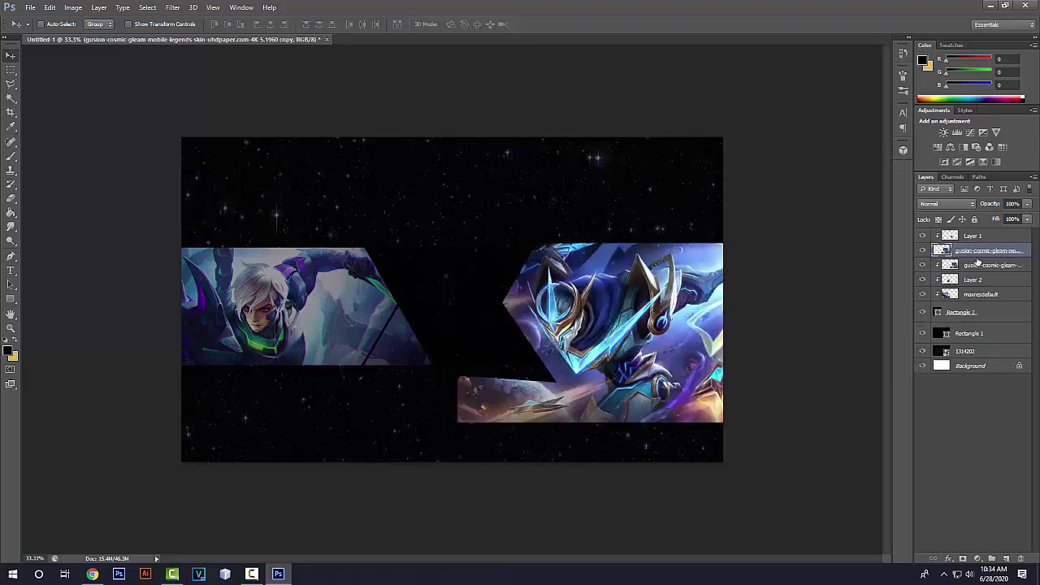
key(ctrl+z)
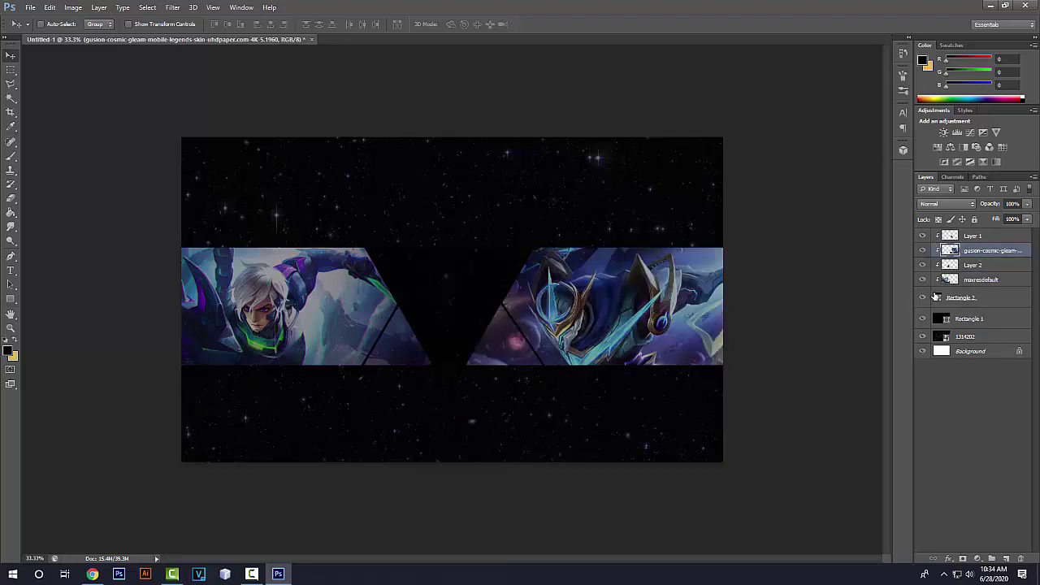
drag(973, 255, 975, 230)
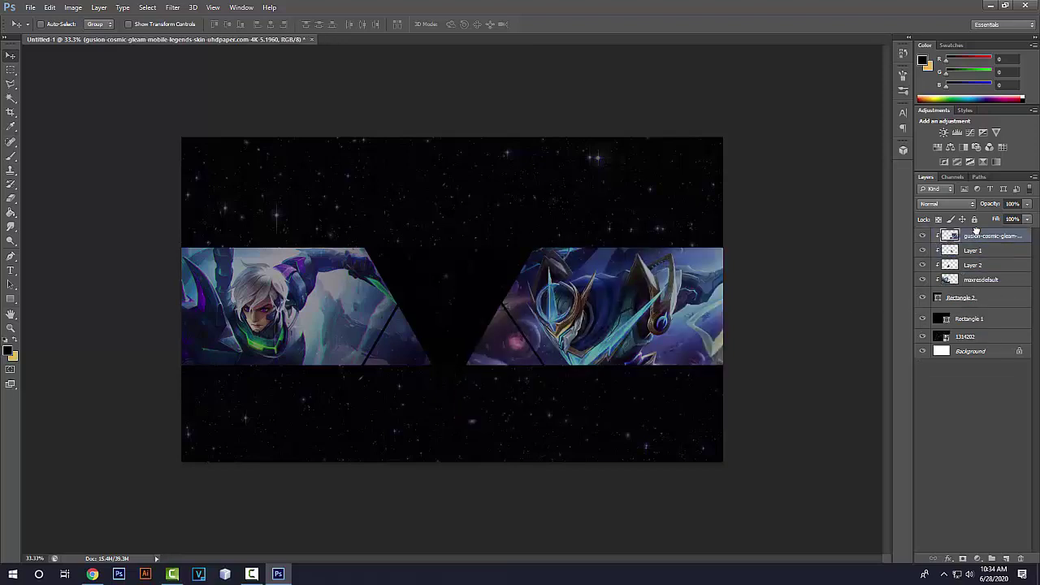
Remove the part of the gusion-cosmic-gleam picture below the band's lower edge and release the layer from its clipping mask
click(11, 84)
click(464, 366)
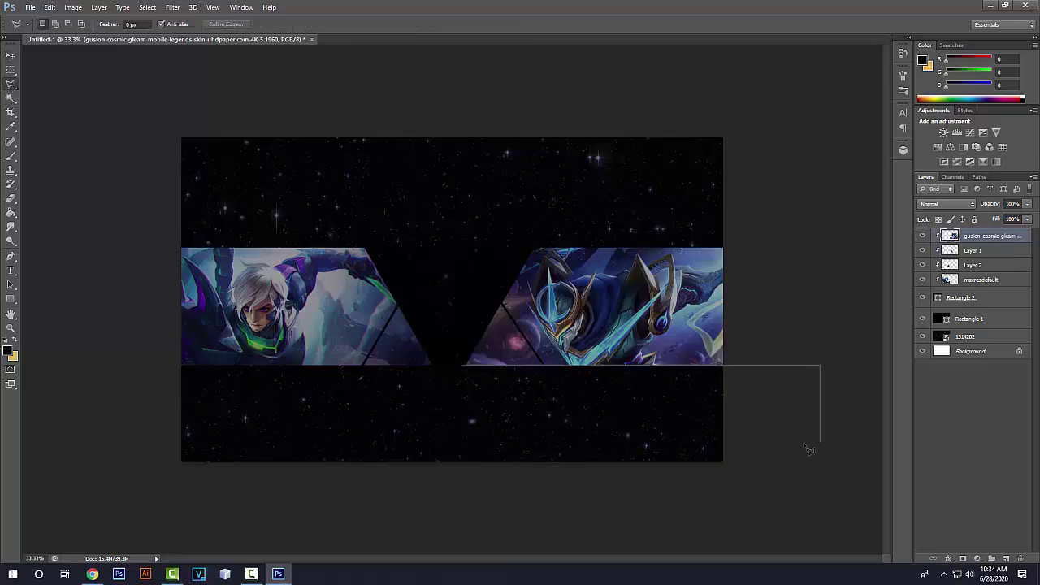
click(781, 479)
click(444, 459)
click(464, 365)
right_click(570, 166)
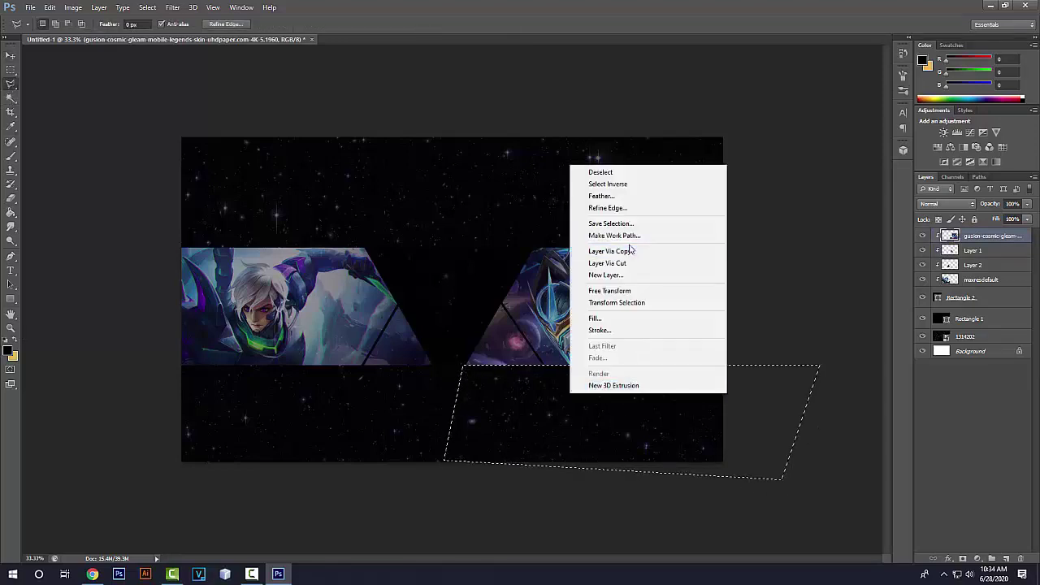
click(630, 251)
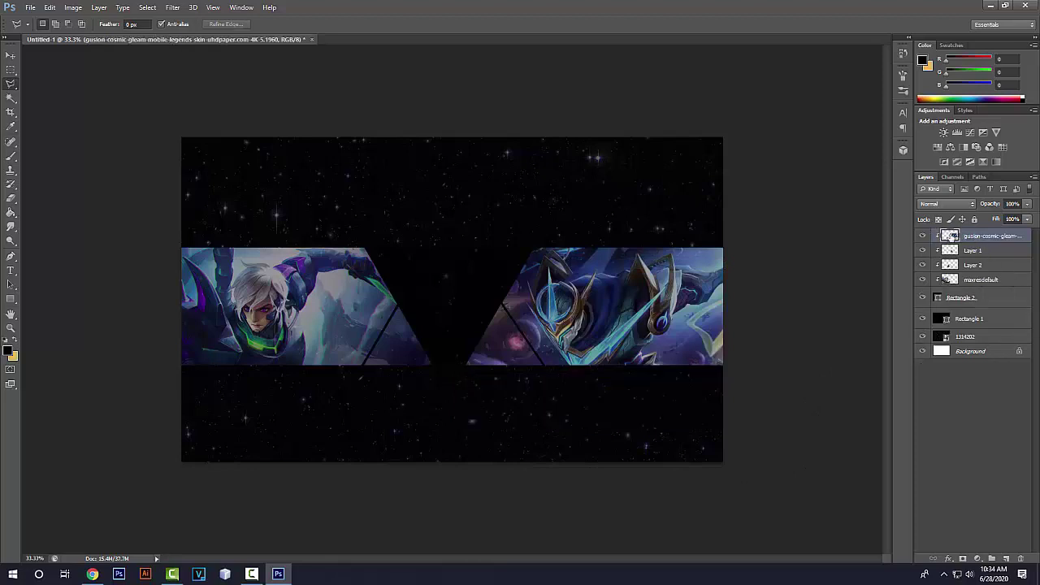
alt+click(978, 242)
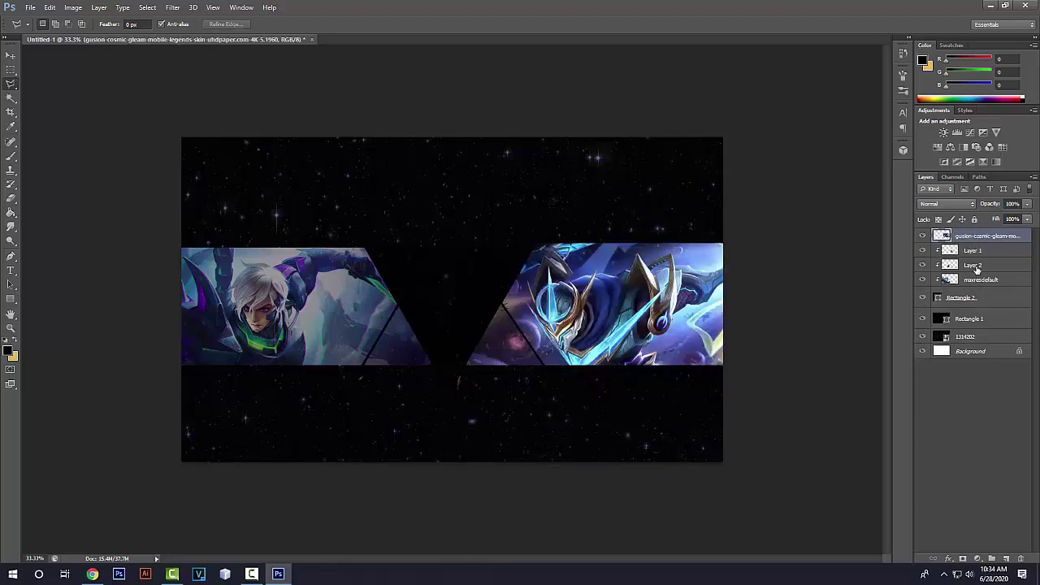
Make the maxresdefault layer active
click(977, 253)
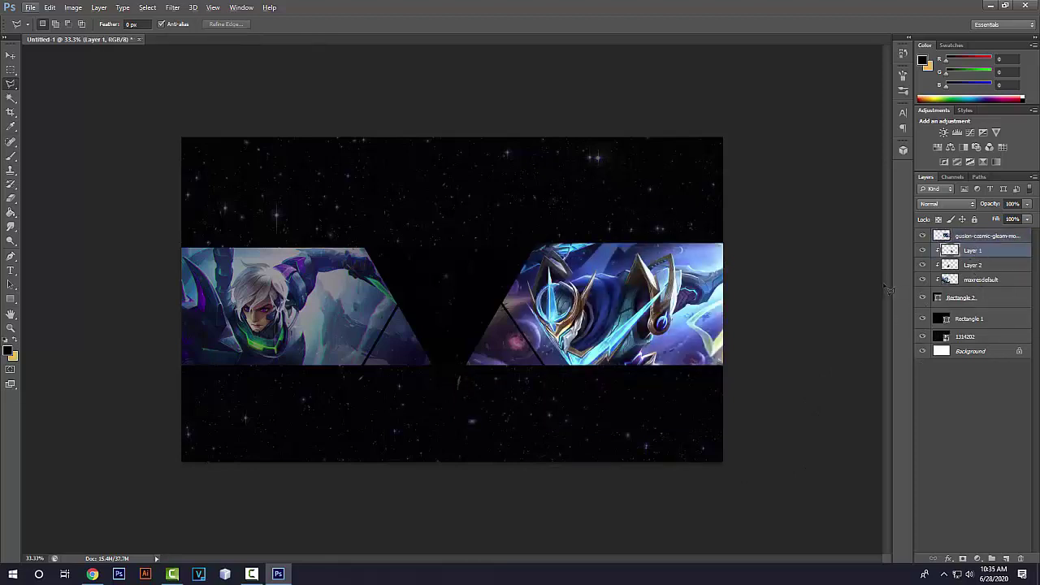
click(948, 283)
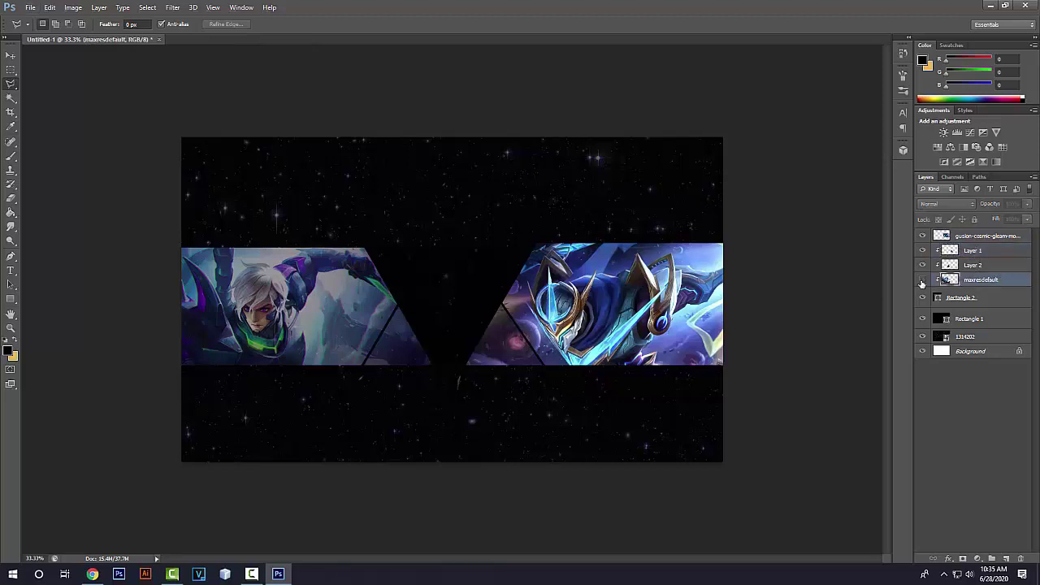
click(174, 364)
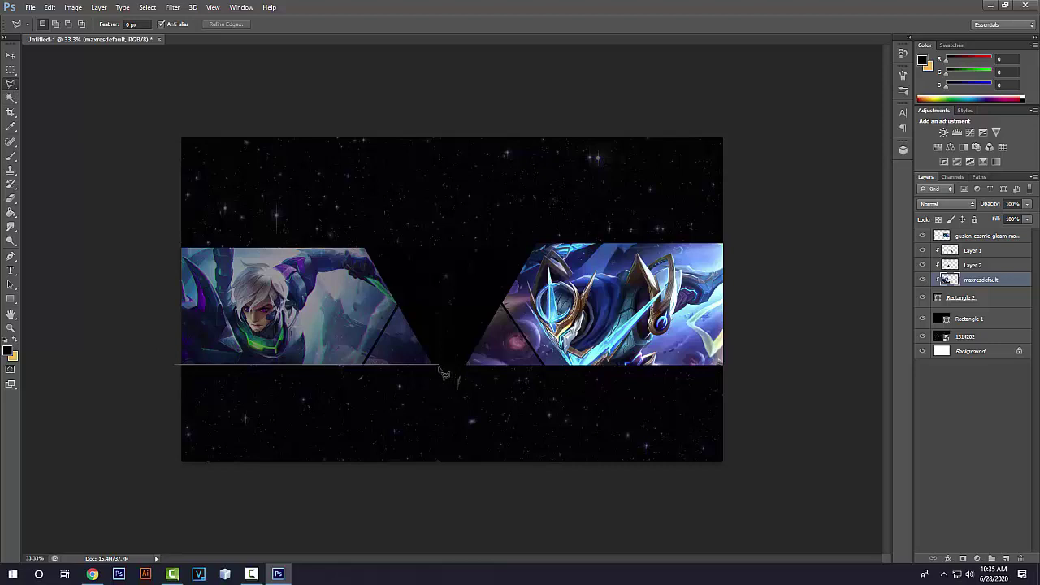
click(445, 403)
click(122, 392)
click(175, 364)
right_click(259, 373)
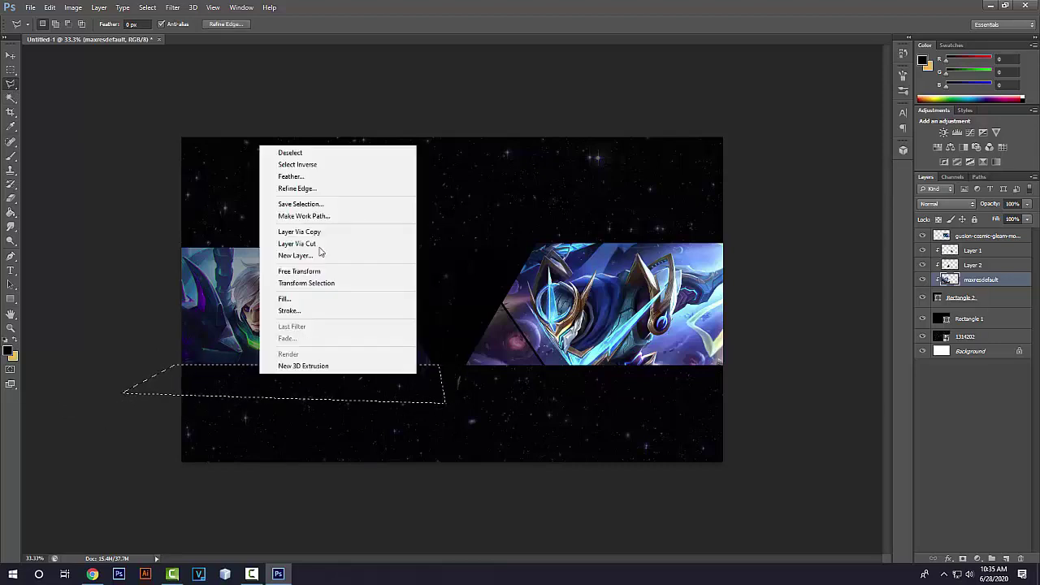
click(212, 330)
key(ctrl+d)
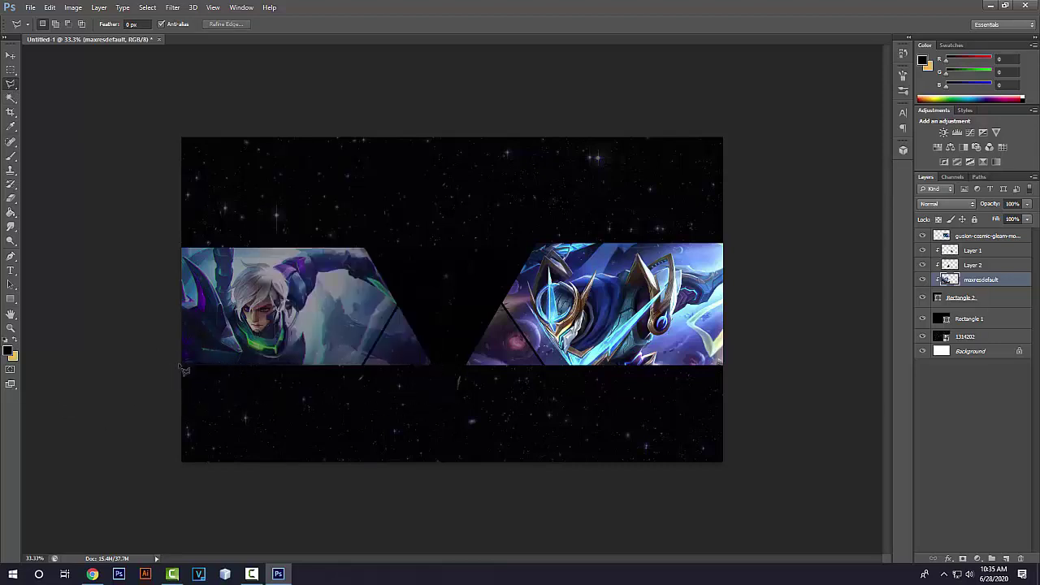
Cut away the part of the maxresdefault picture that lies below the band's lower edge
click(175, 364)
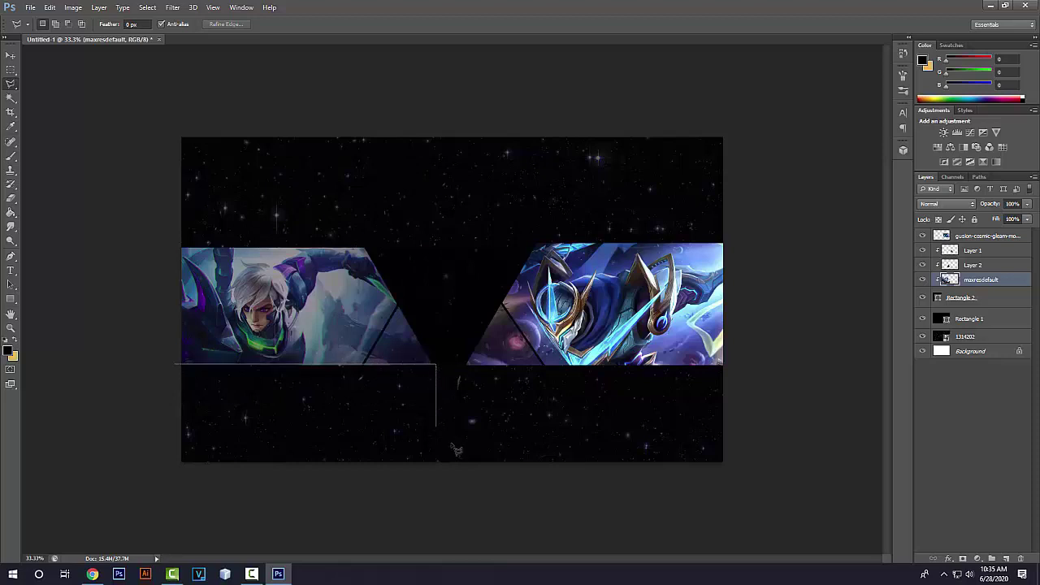
click(435, 447)
click(126, 463)
right_click(239, 399)
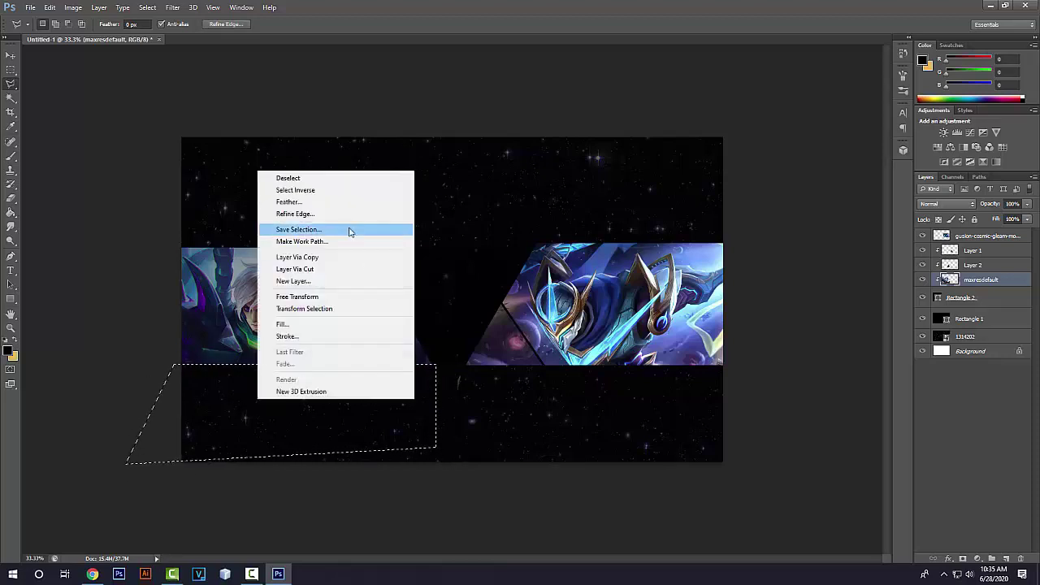
click(350, 268)
Move the maxresdefault layer unclipped above Layer 1, and clip Layer 1 and Layer 2 back to Rectangle 2
click(961, 282)
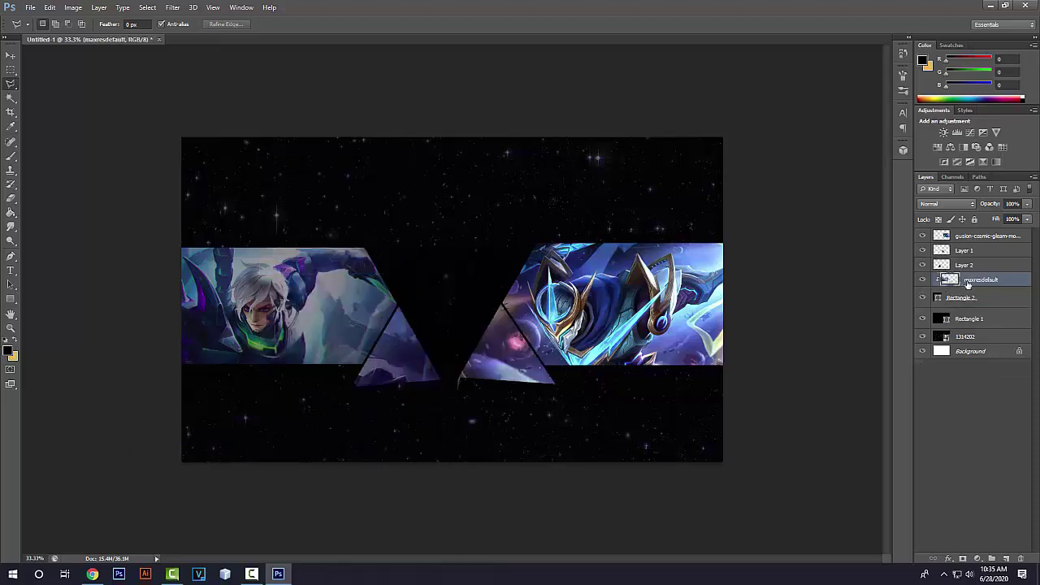
drag(968, 252, 971, 244)
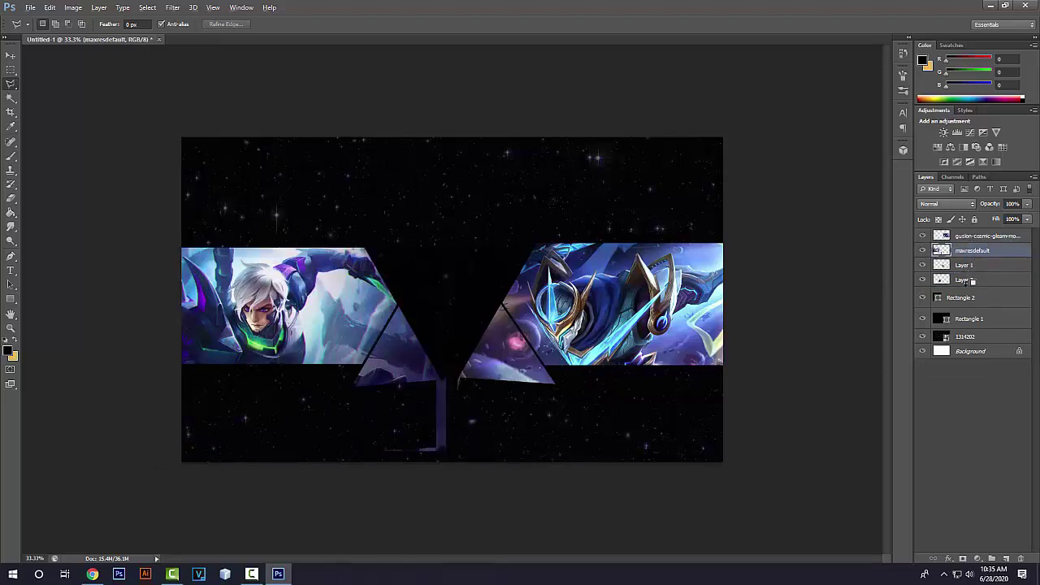
click(965, 281)
alt+click(968, 289)
alt+click(973, 272)
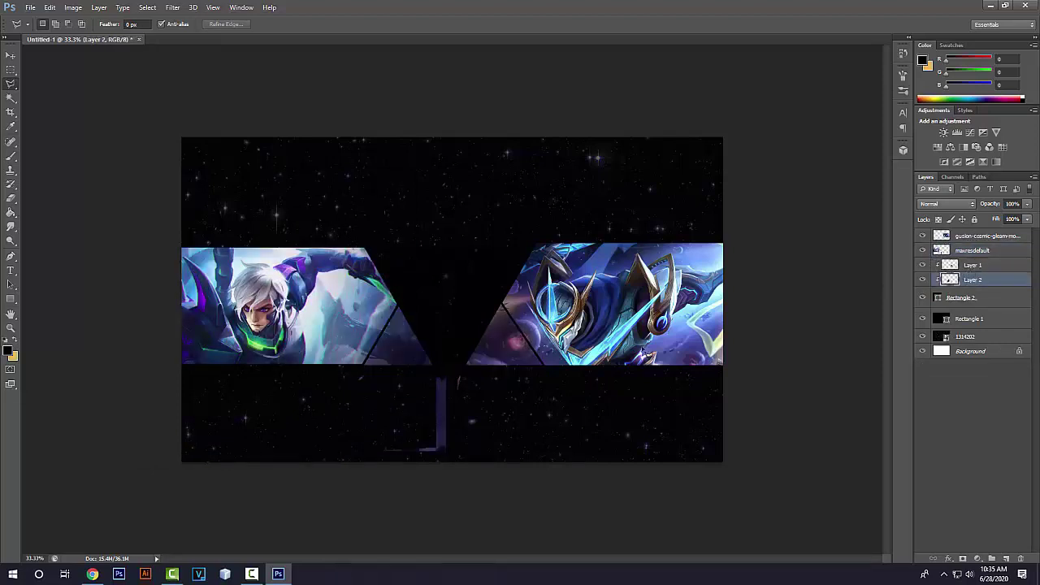
Erase the leftover picture fragments below the band on the maxresdefault and gusion-cosmic-gleam layers
click(981, 251)
key(e)
mouse_move(482, 419)
mouse_down()
mouse_move(382, 449)
mouse_move(443, 392)
mouse_up()
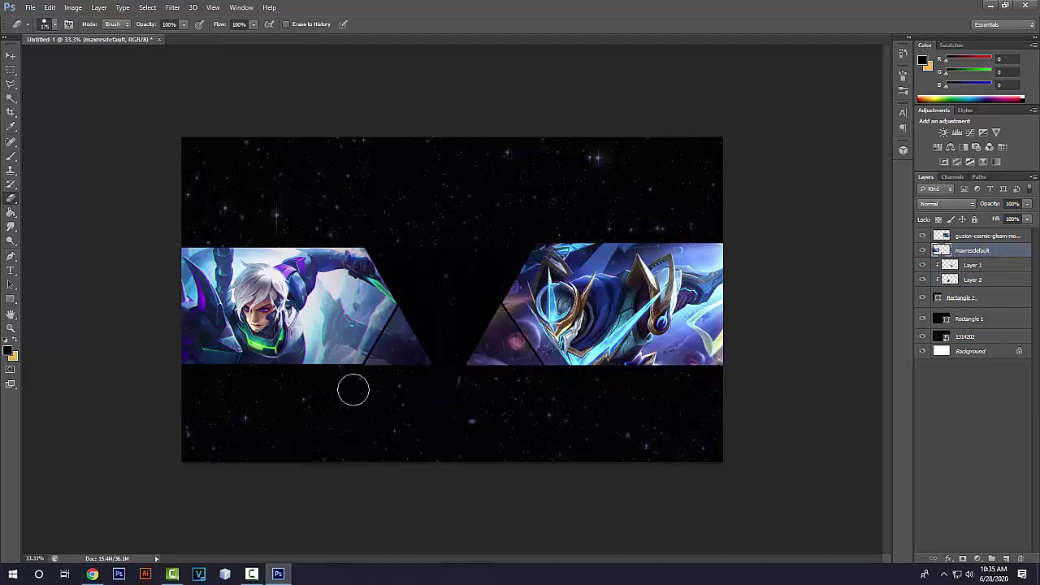
click(974, 236)
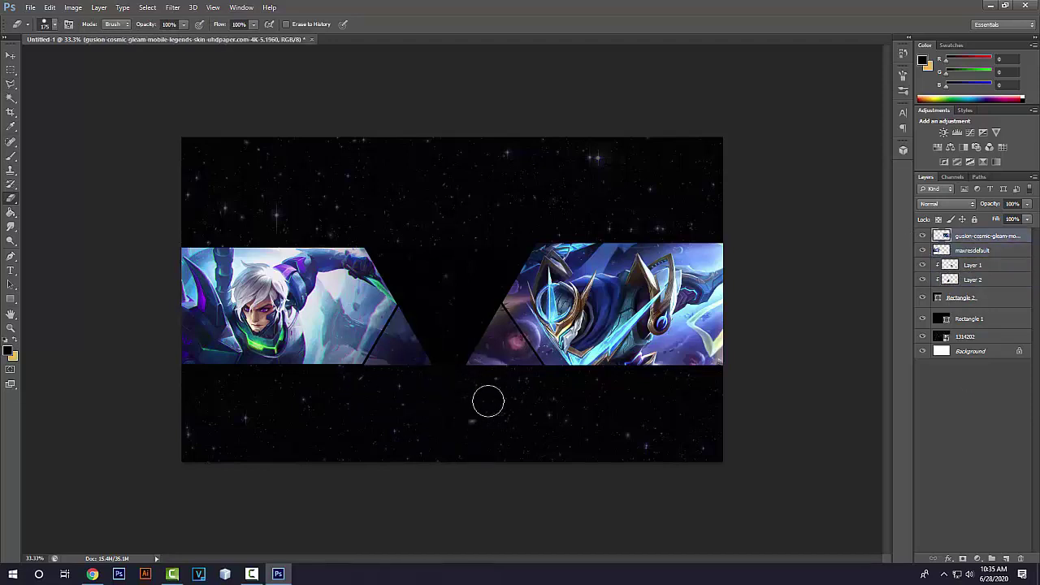
key(ctrl+minus)
key(ctrl+plus)
click(991, 323)
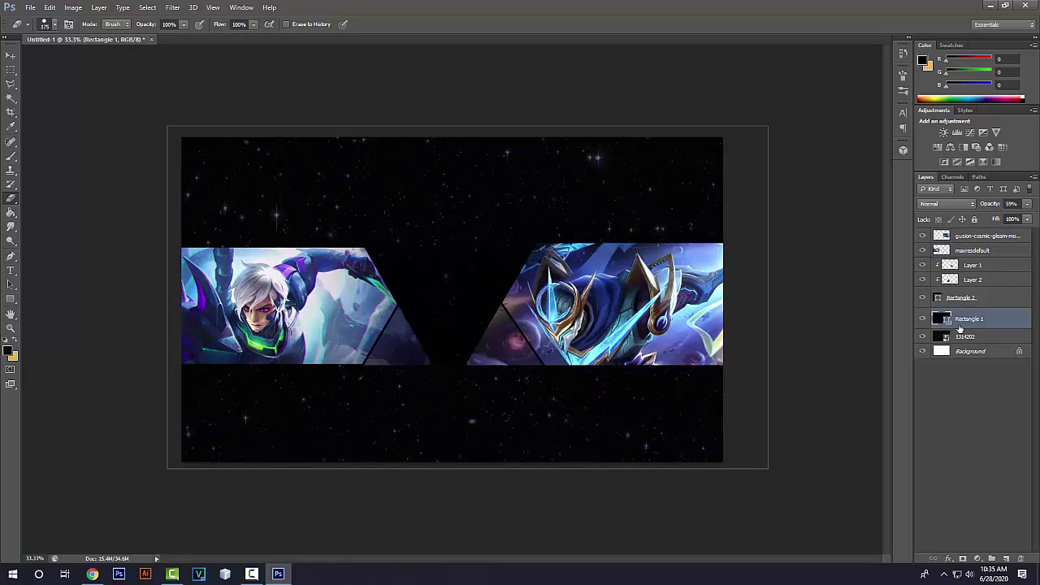
click(1006, 299)
double_click(1005, 301)
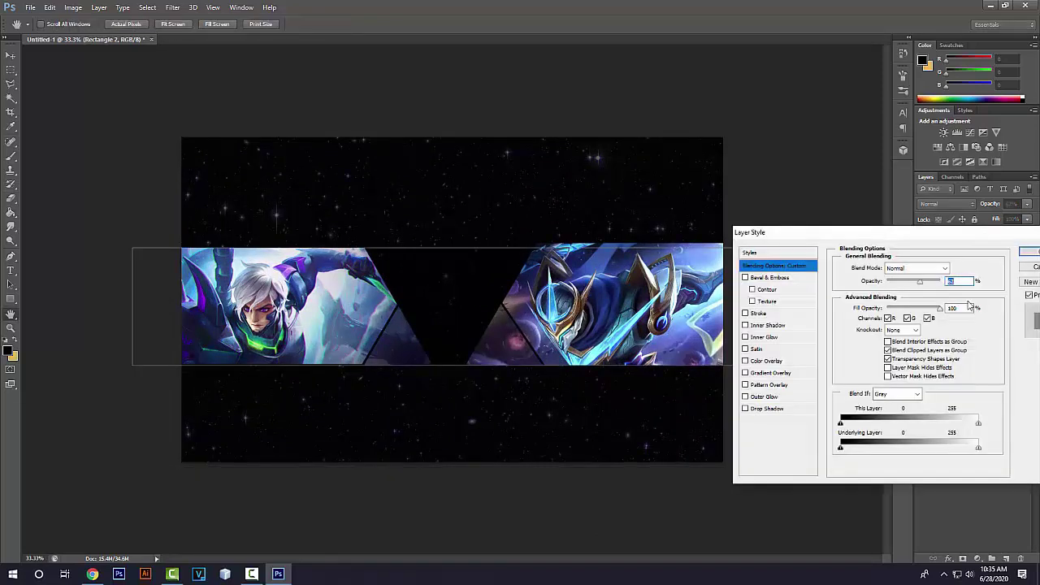
click(1031, 252)
key(ctrl+d)
Try to lower the gusion-cosmic-gleam picture's top edge to the level of the maxresdefault picture's top edge
click(989, 235)
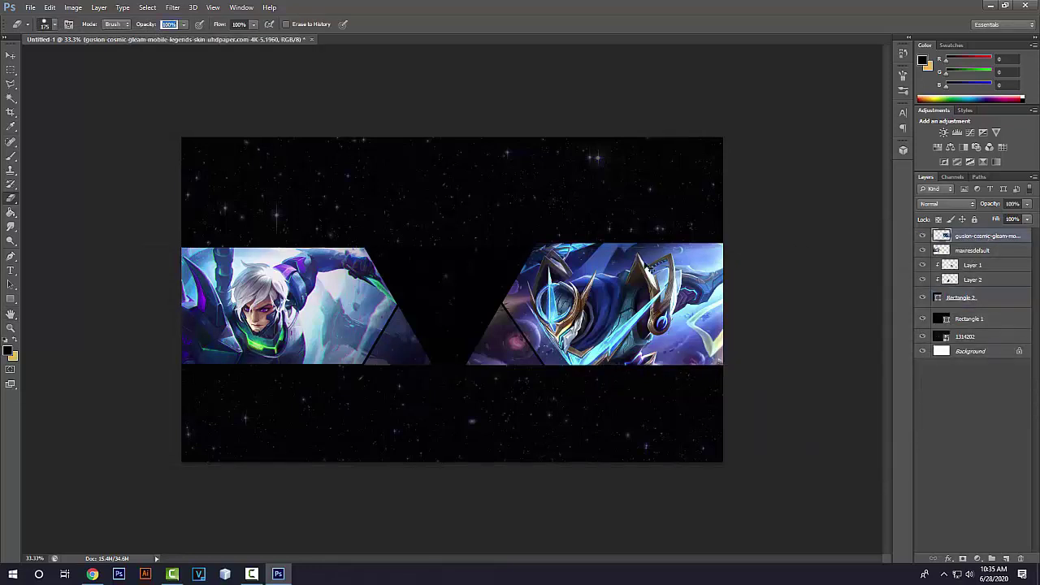
key(ctrl+t)
drag(640, 243, 642, 247)
key(Return)
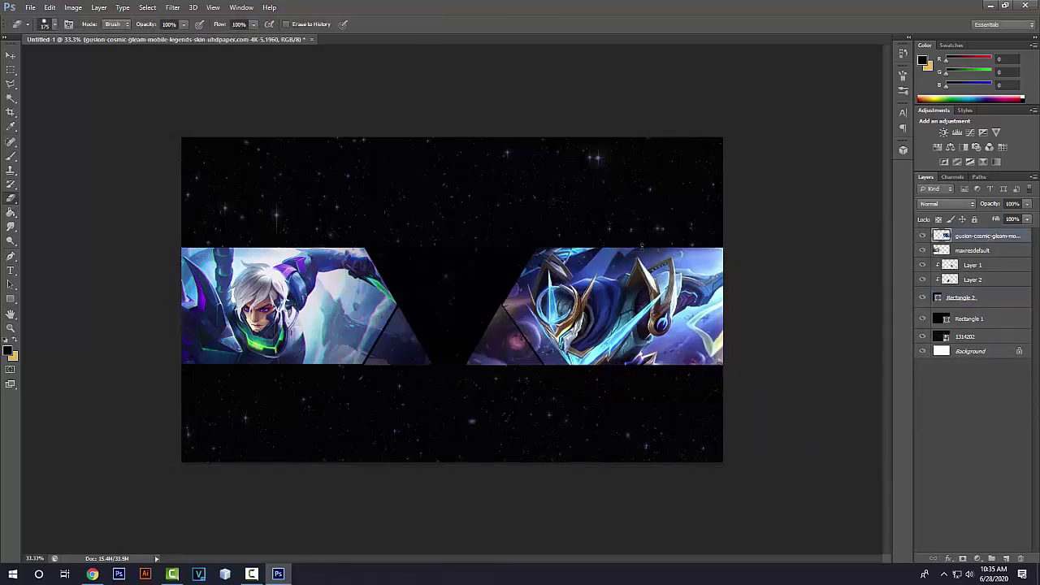
click(986, 264)
click(922, 265)
click(922, 265)
key(v)
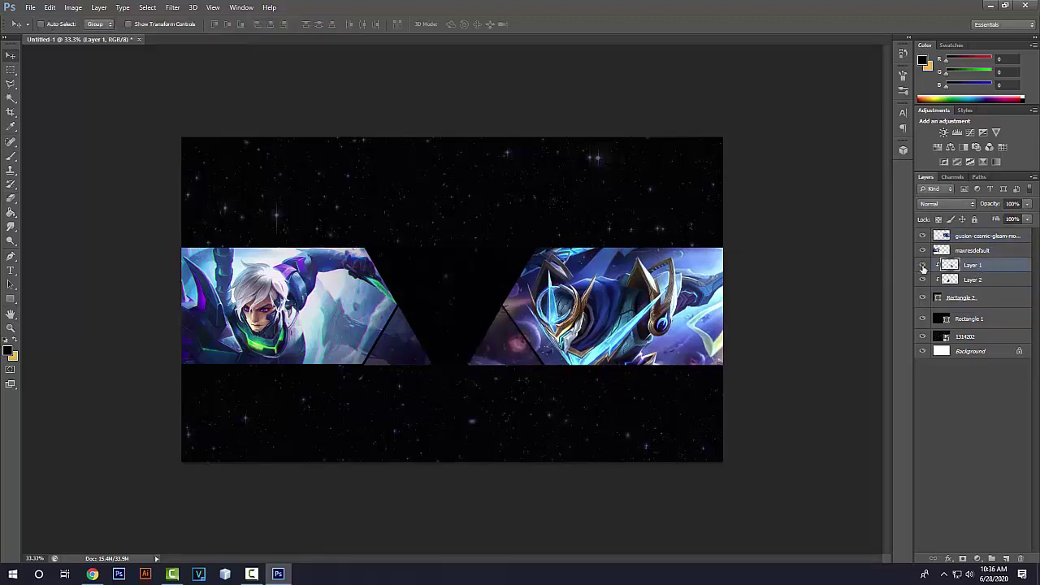
Undo the last resize of the gusion-cosmic-gleam picture
key(ctrl+alt+z)
key(ctrl+alt+z)
key(ctrl+alt+z)
key(ctrl+alt+z)
Raise the maxresdefault picture's top edge to line up with the top of the gusion-cosmic-gleam picture
click(975, 251)
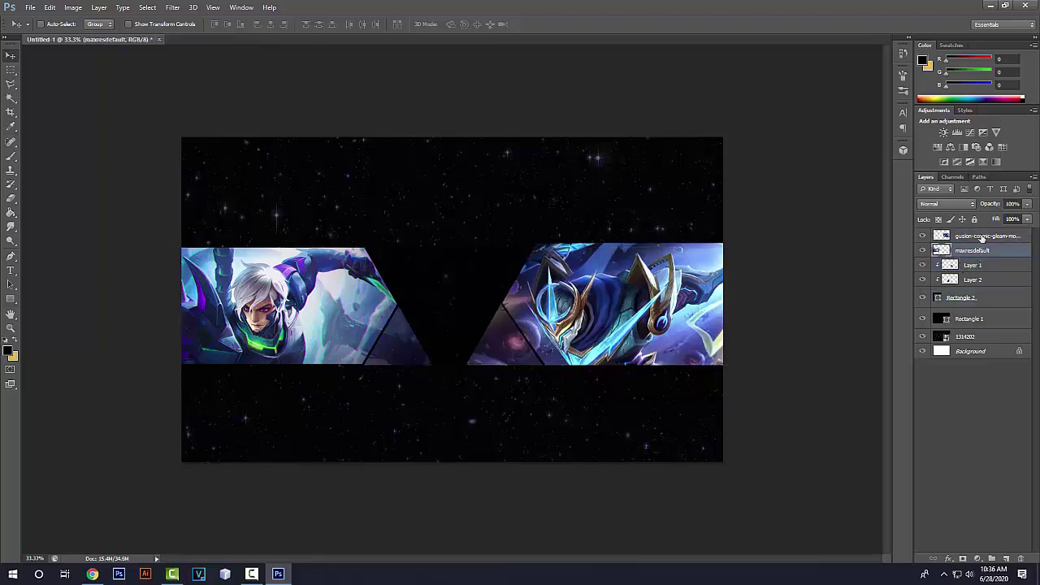
click(922, 250)
click(921, 251)
key(ctrl+t)
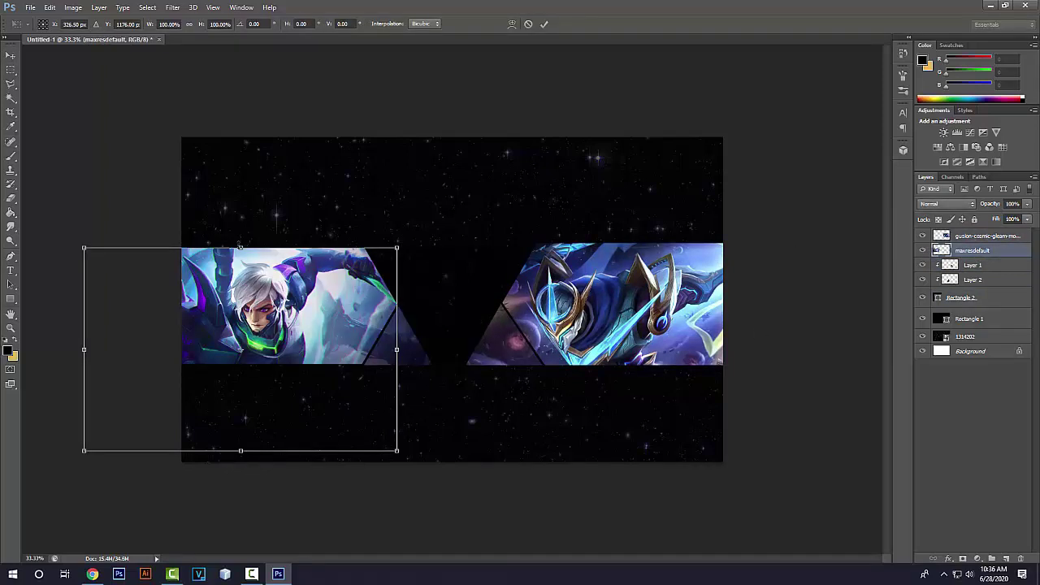
drag(240, 244, 240, 239)
key(Return)
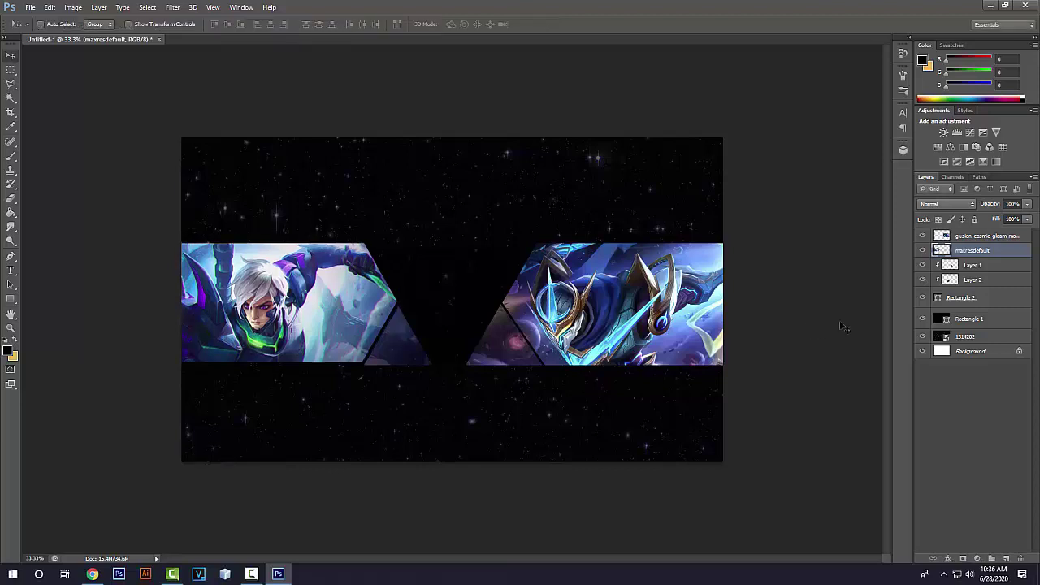
Stretch the maxresdefault picture slightly downward, to about 102% height, so its visible bottom meets the band's lower edge
click(980, 264)
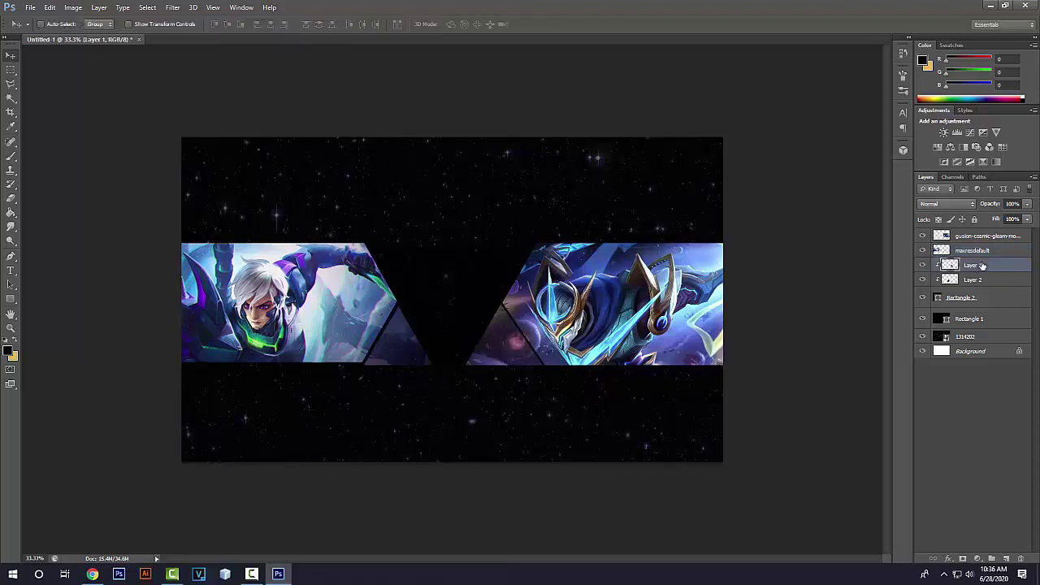
click(969, 281)
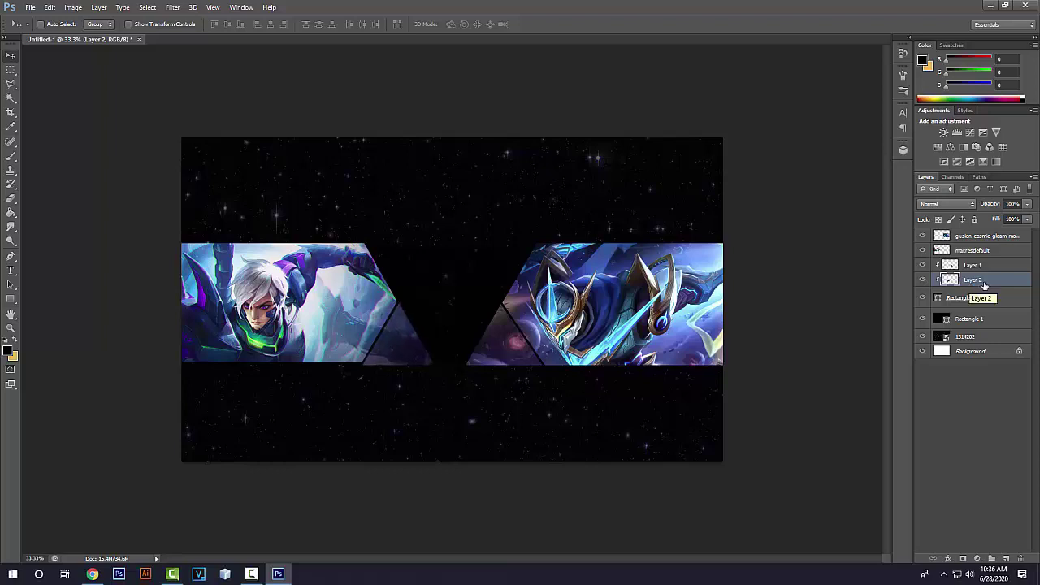
click(979, 250)
key(ctrl+t)
drag(242, 456, 240, 457)
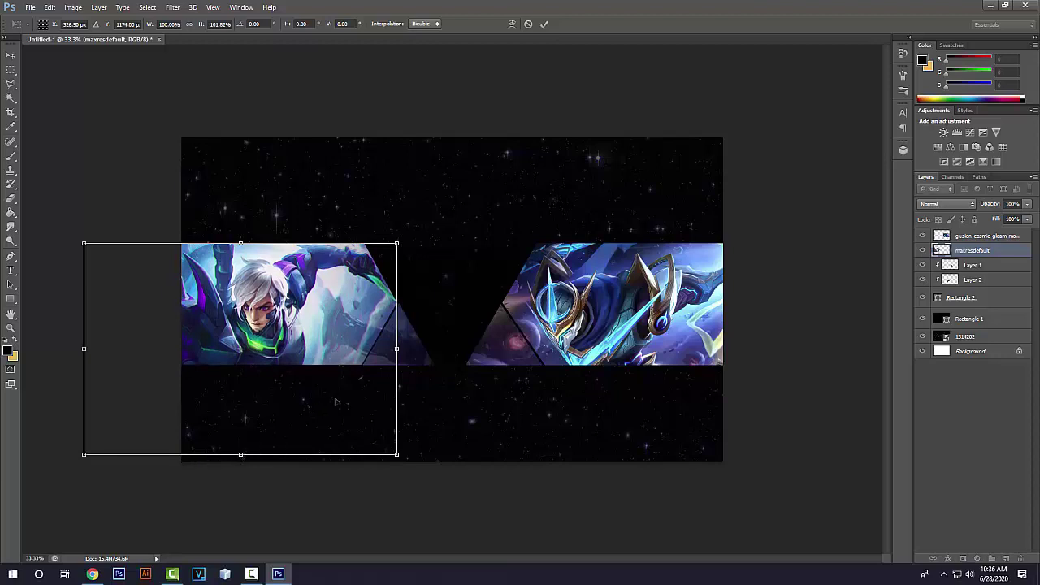
key(Return)
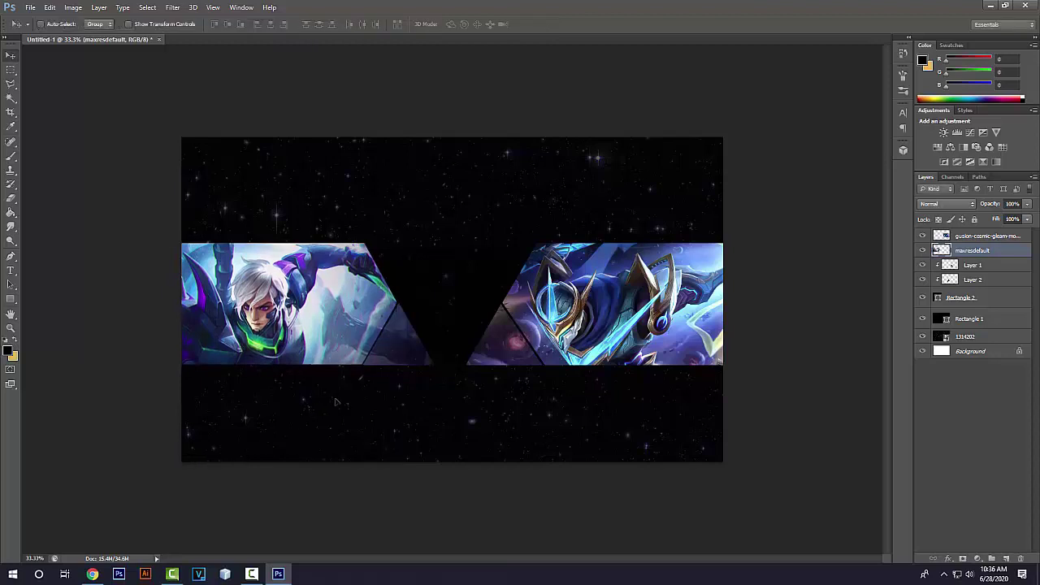
Examine how the two pictures and their cut corner pieces line up along the band's edges
click(978, 266)
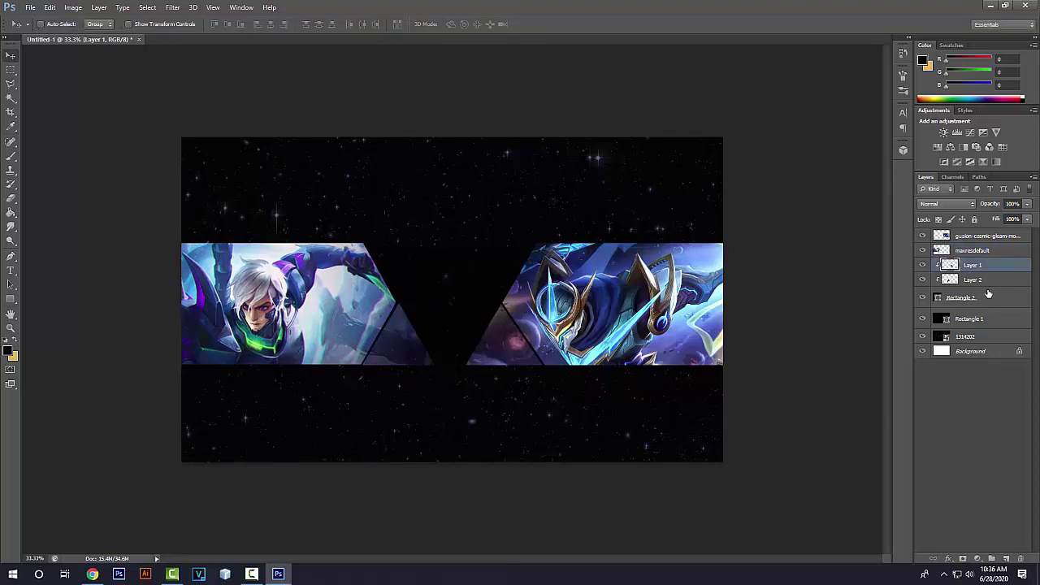
click(997, 283)
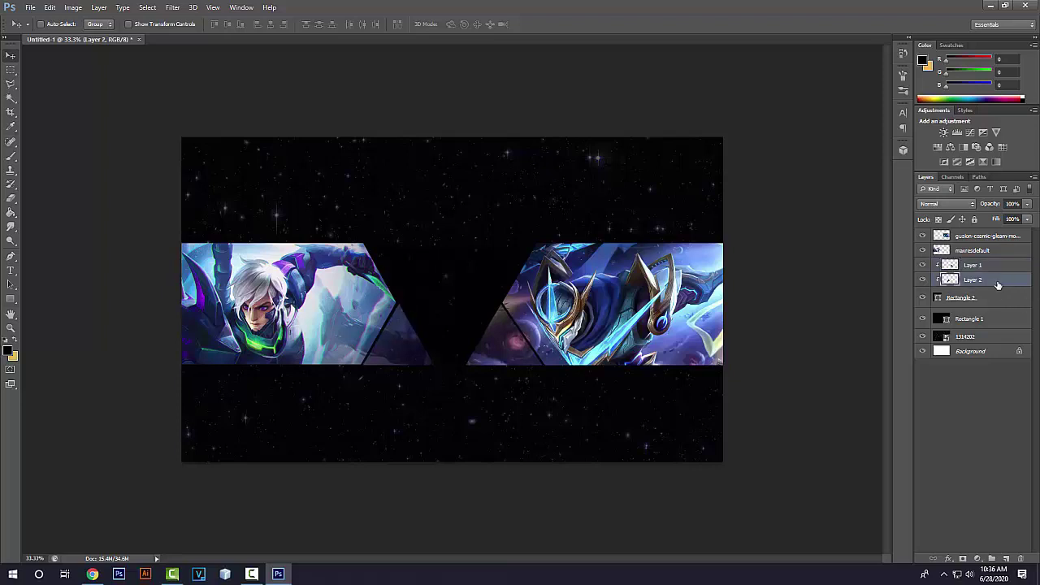
key(ctrl+t)
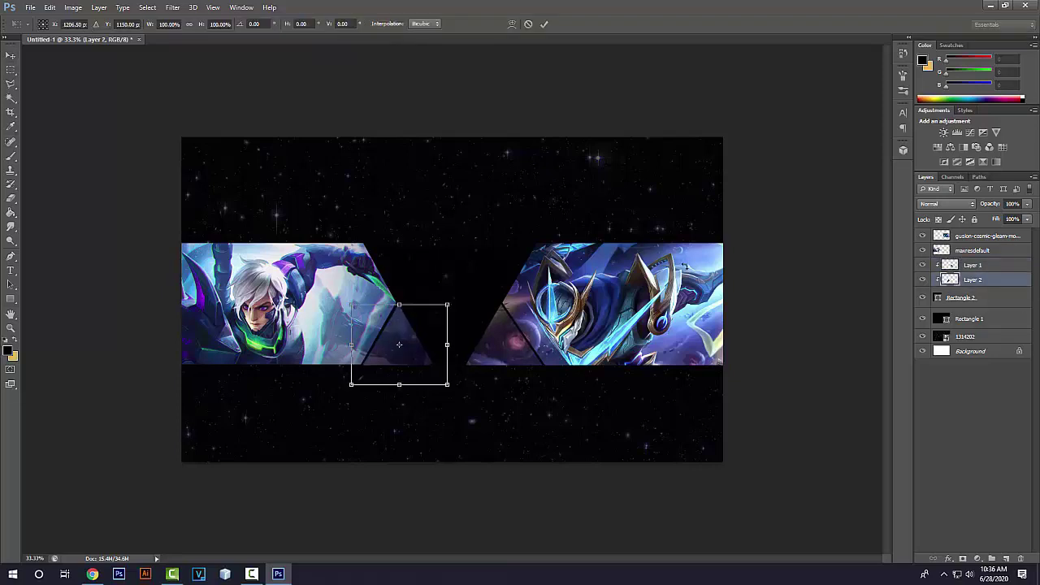
key(Return)
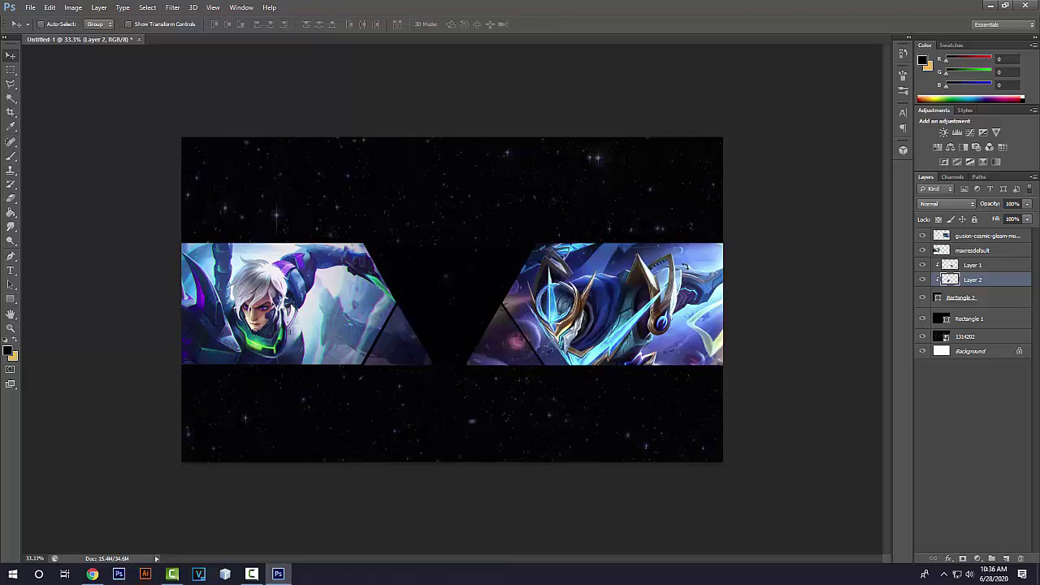
key(ctrl+minus)
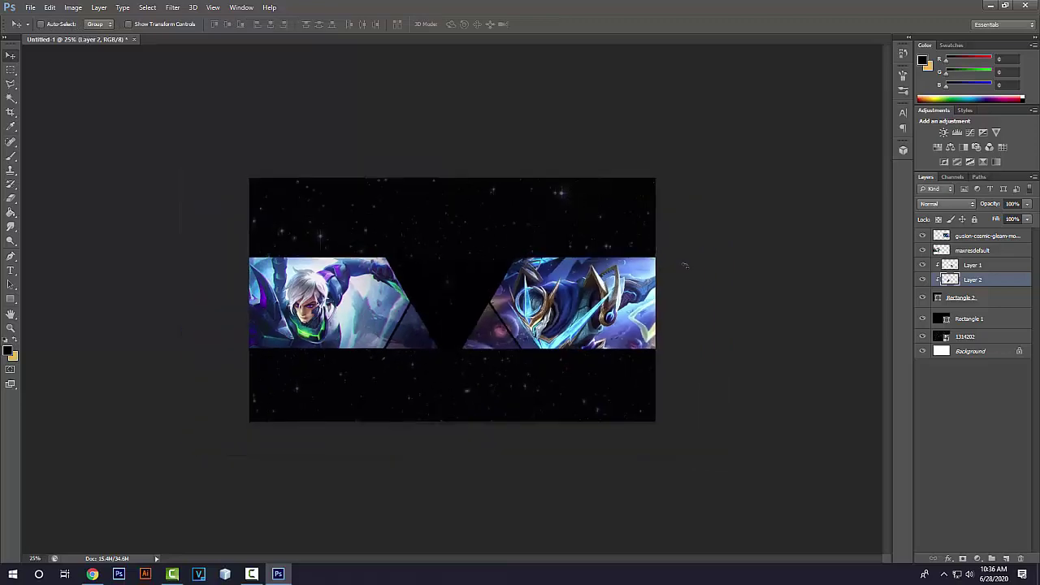
key(ctrl+minus)
key(ctrl+plus)
key(ctrl+plus)
key(ctrl+plus)
key(ctrl+plus)
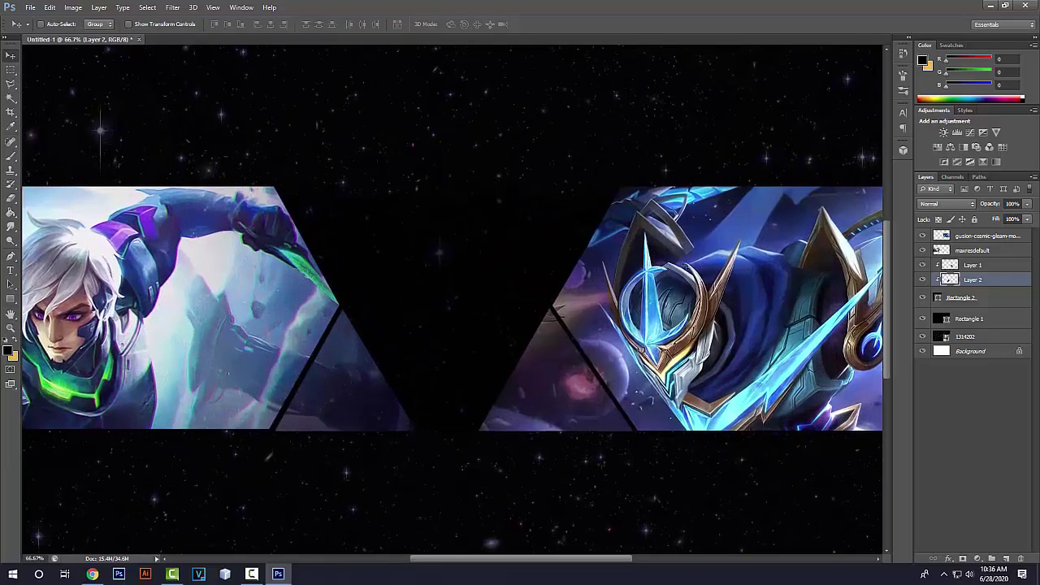
key(ctrl+minus)
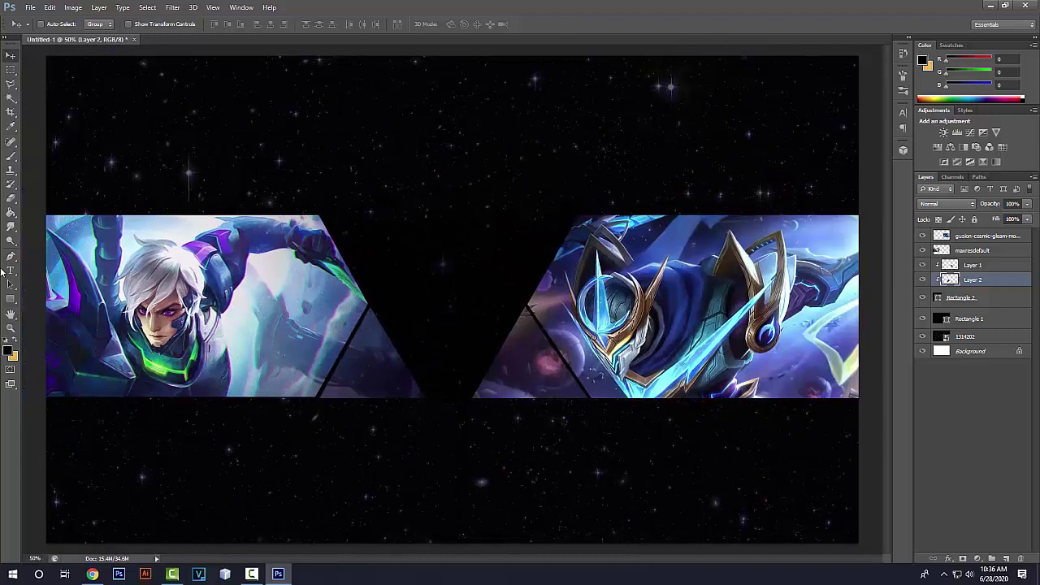
Stretch Rectangle 2 upward to about 677 px high so its top edge aligns with the two pictures
click(13, 299)
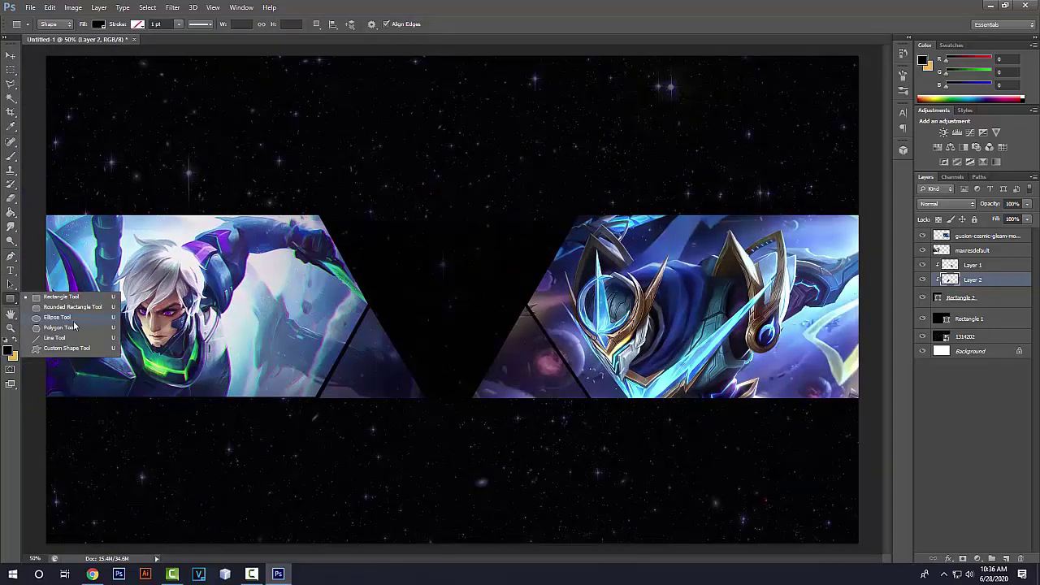
click(1001, 299)
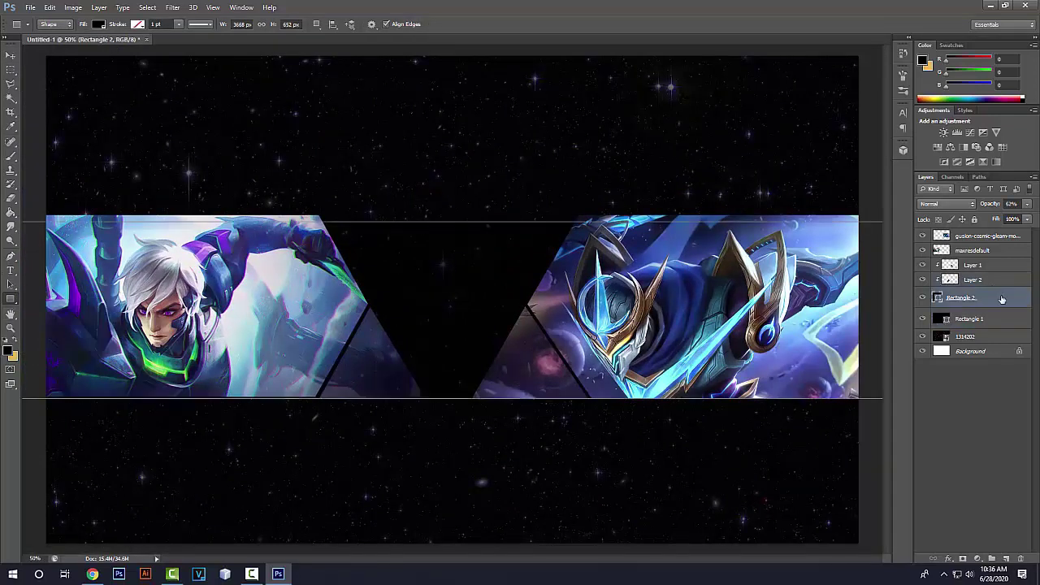
key(ctrl+minus)
key(ctrl+t)
drag(463, 247, 463, 243)
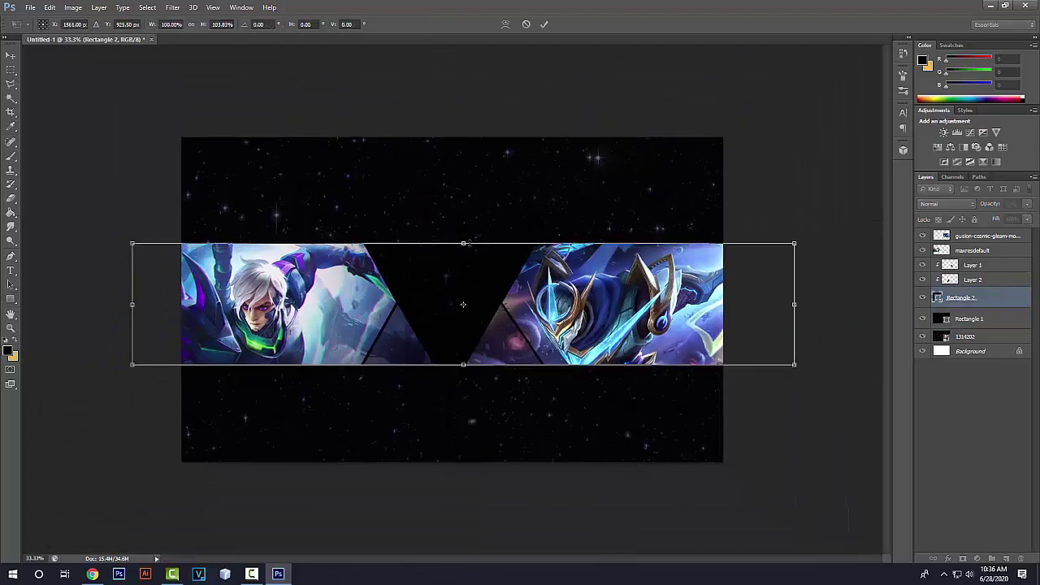
key(Return)
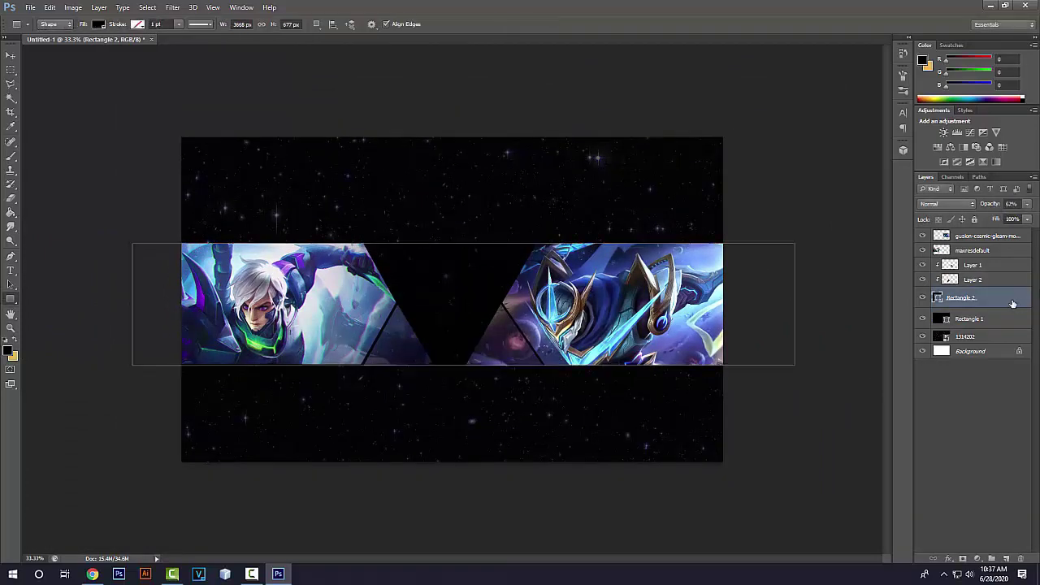
Add an Outer Glow layer effect to Rectangle 2 with a bright cyan glow colour
double_click(1012, 303)
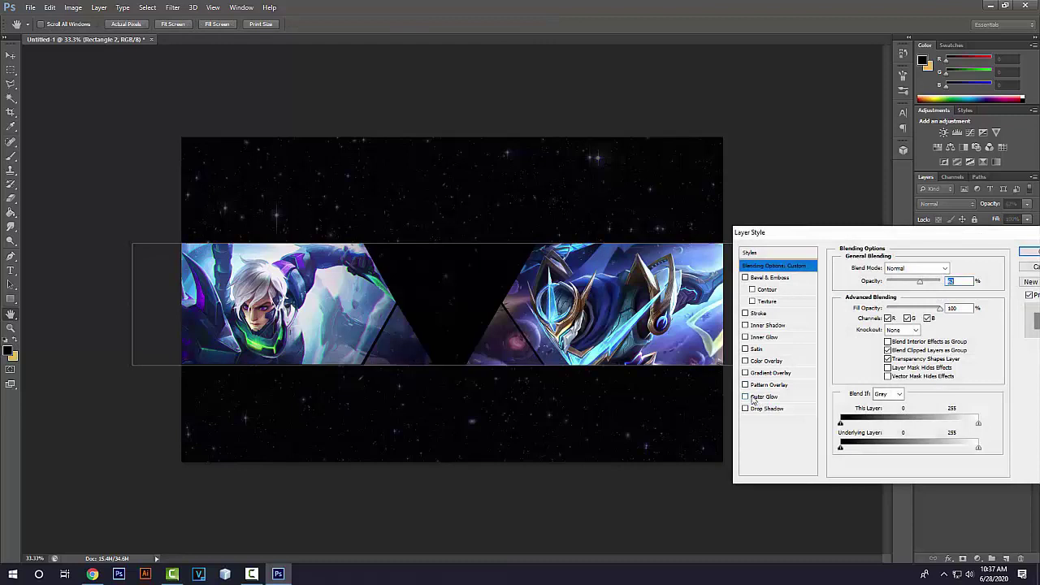
click(753, 398)
click(867, 306)
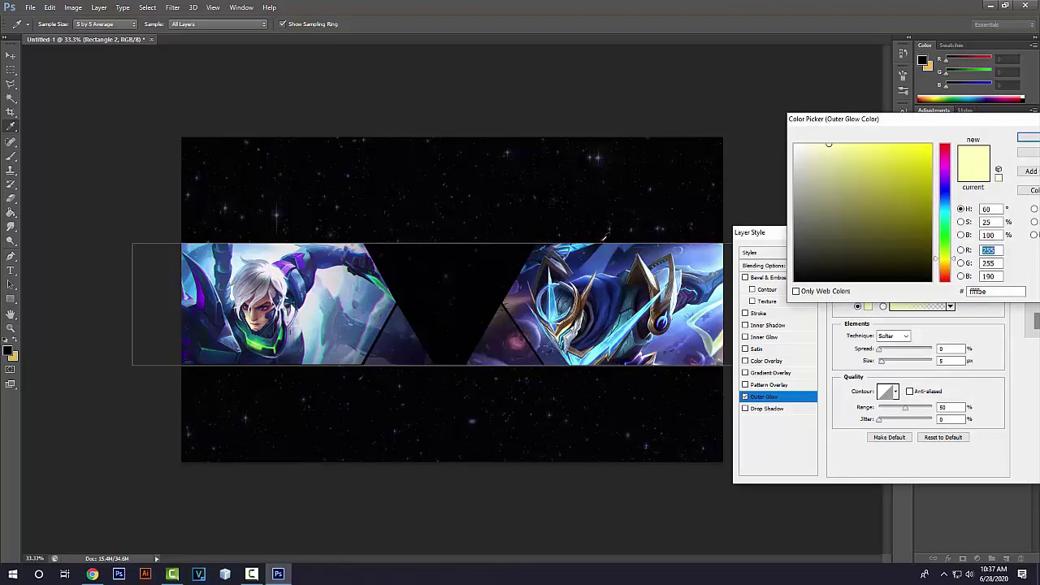
click(641, 320)
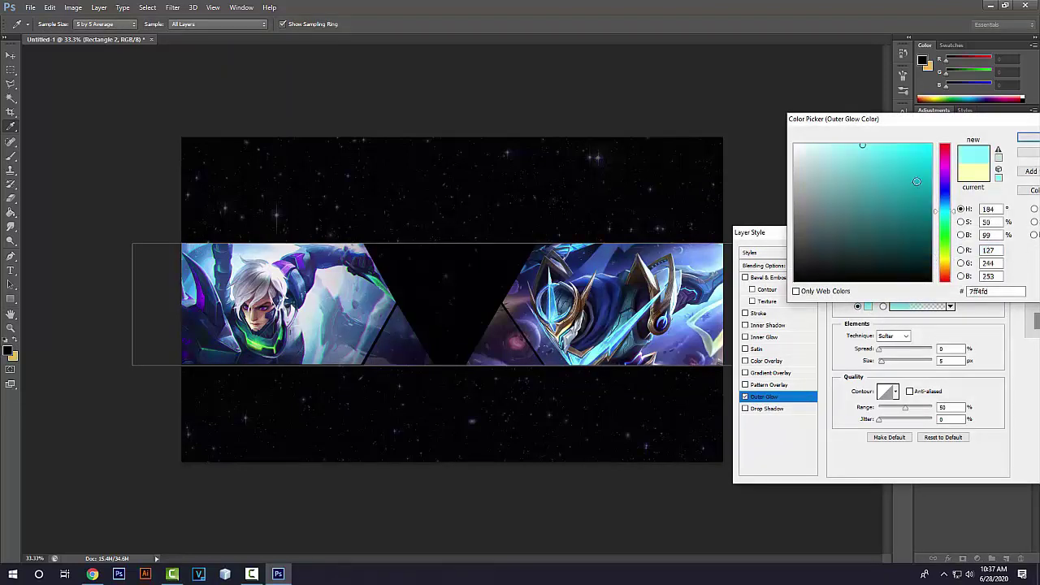
click(1027, 138)
Set Rectangle 2's outer glow to 100% opacity, 7% spread and a size of about 49 px
drag(879, 361, 905, 367)
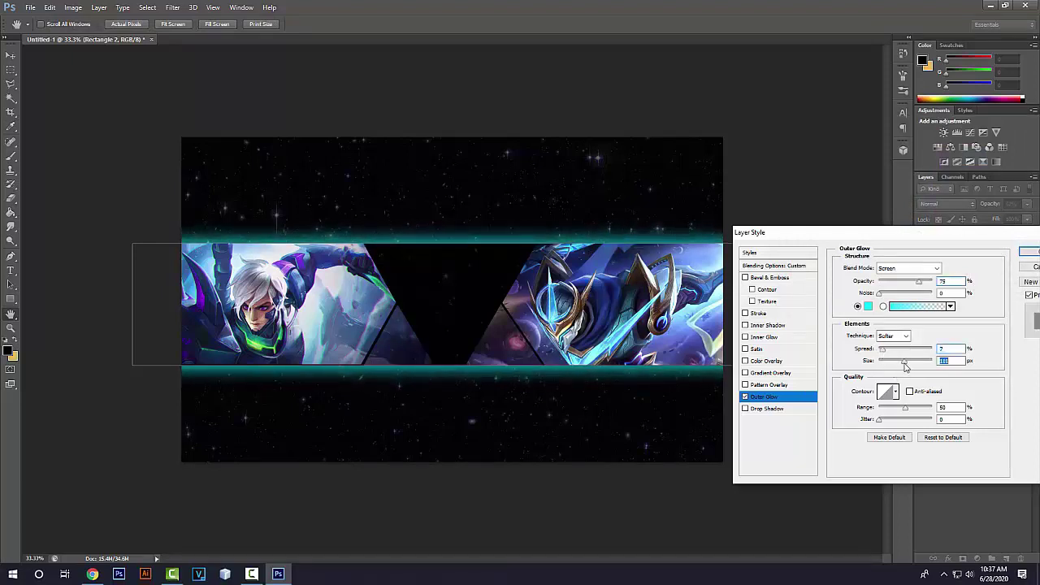
drag(913, 282, 994, 285)
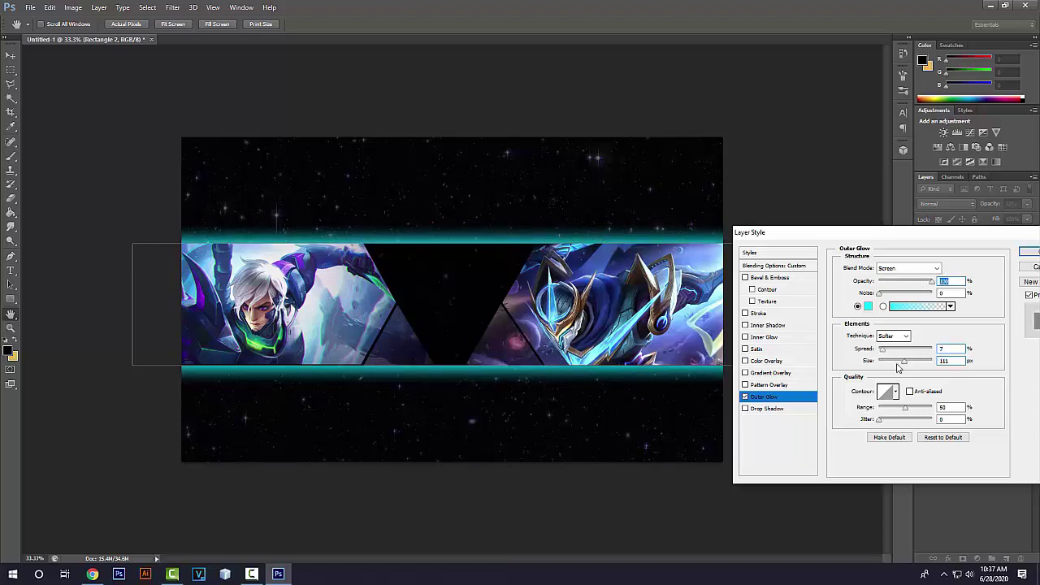
drag(903, 362, 892, 367)
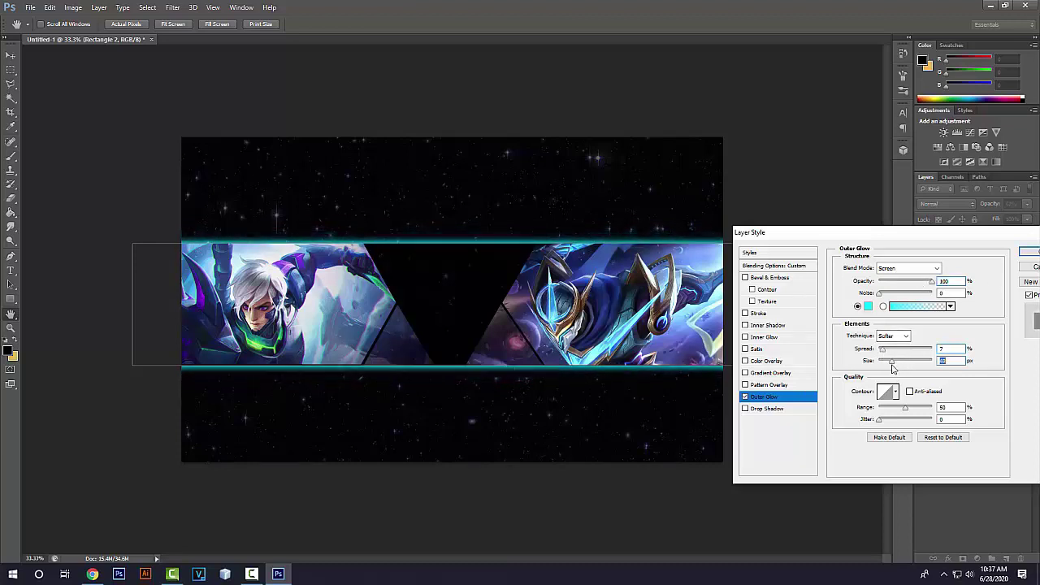
Recolour the outer glow by sampling a blue (2797ea) from the armoured Gusion picture and shifting it to full saturation and brightness
click(868, 306)
click(258, 344)
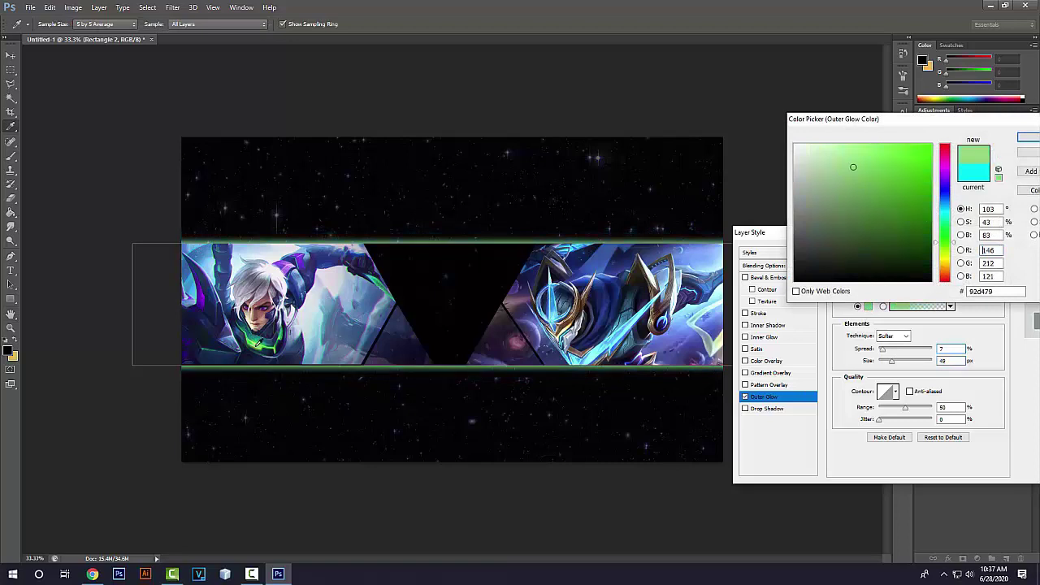
click(255, 344)
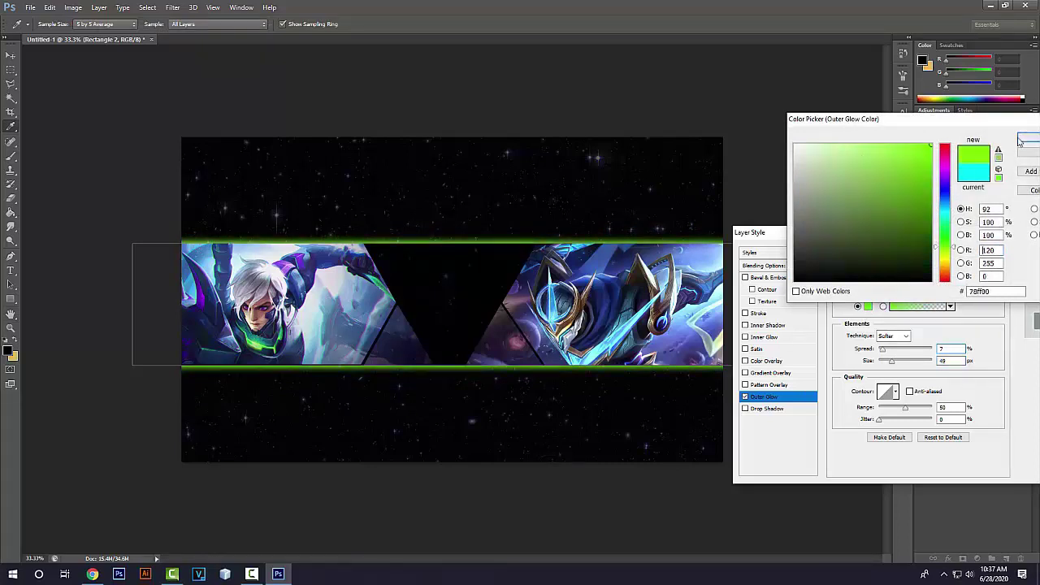
click(536, 327)
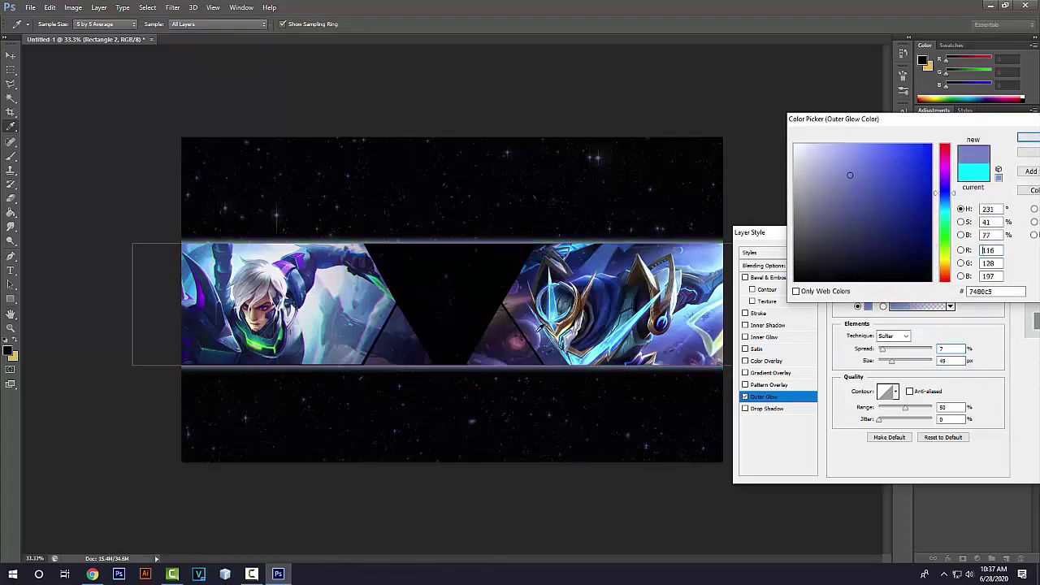
click(554, 310)
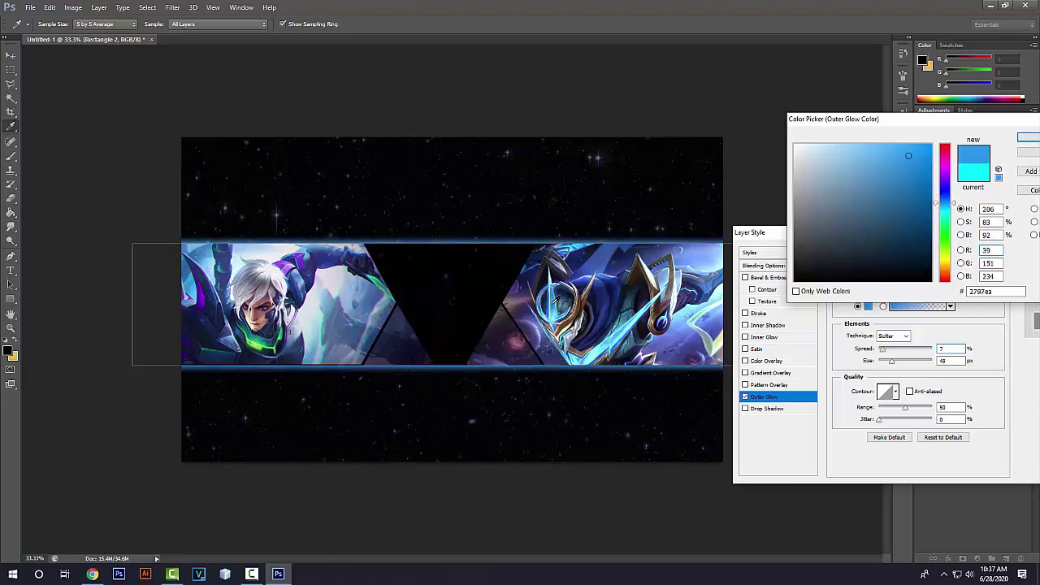
click(1029, 139)
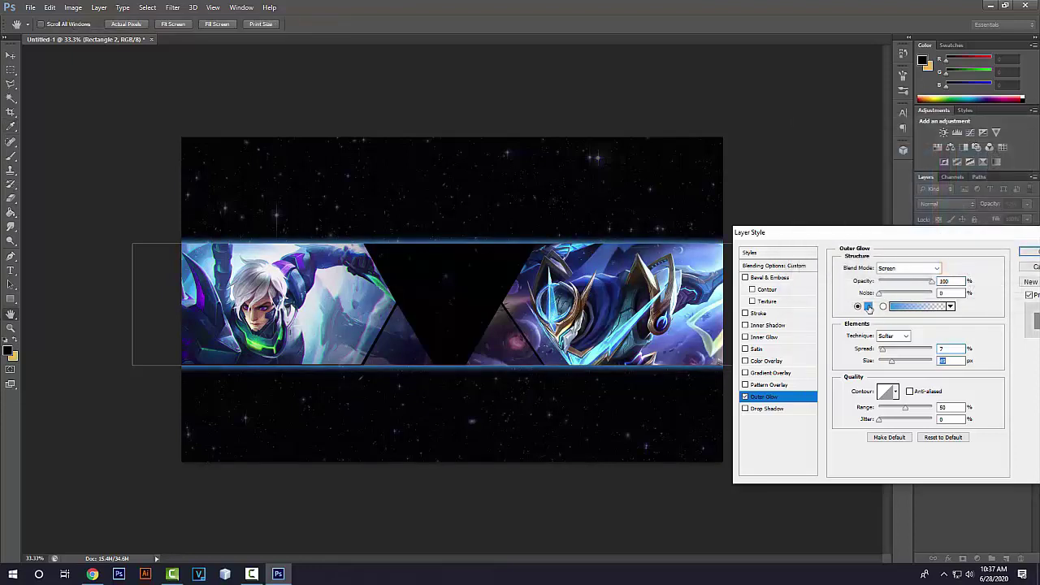
click(868, 307)
click(931, 144)
click(1028, 138)
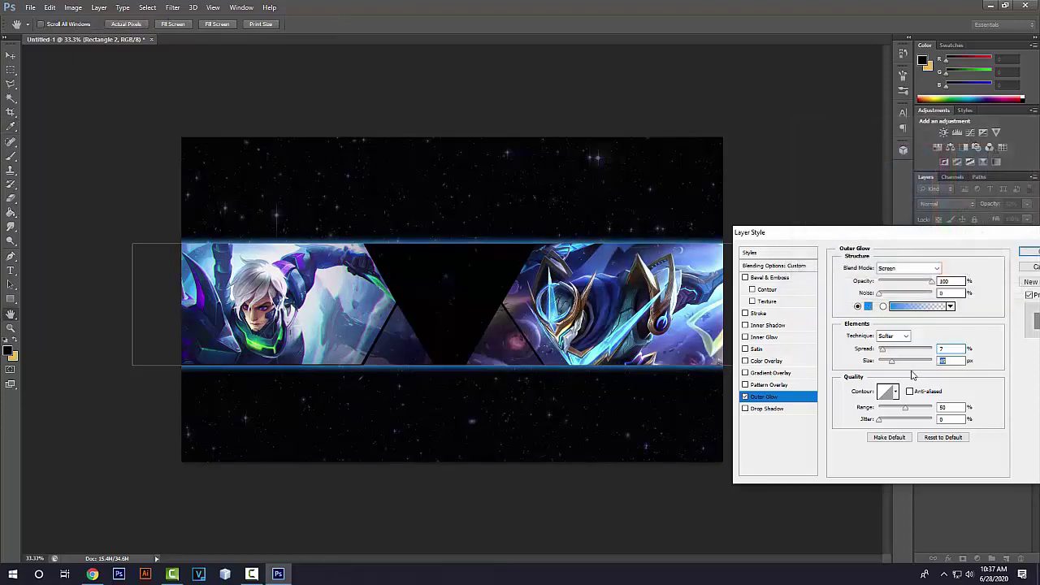
Reduce the glow's spread to 0%, enlarge its size for a softer band edge, and apply the layer style
mouse_move(893, 362)
mouse_down()
mouse_move(899, 369)
mouse_move(892, 349)
mouse_move(868, 358)
mouse_move(915, 366)
mouse_move(900, 365)
mouse_up()
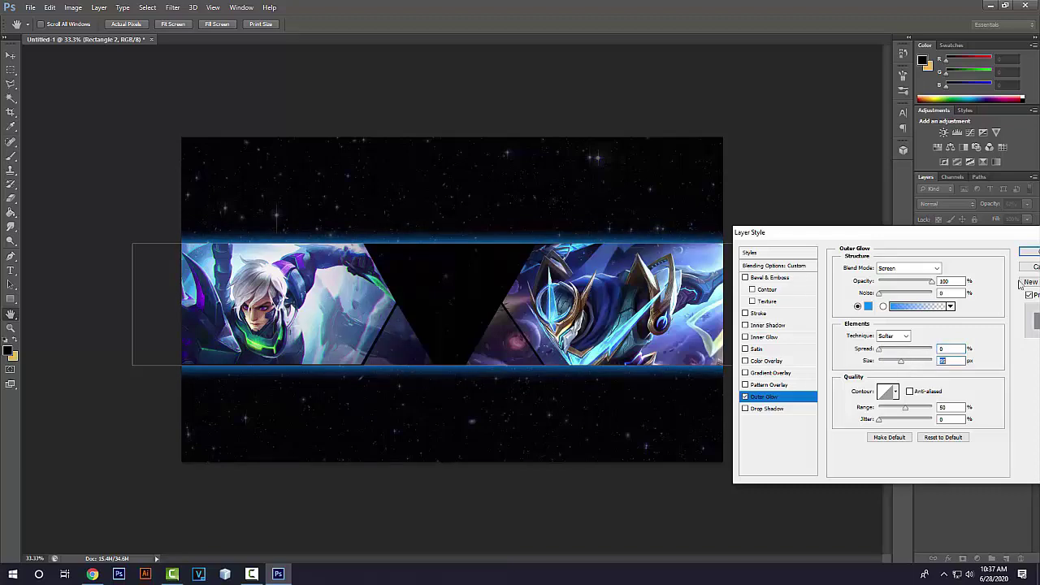
click(1030, 252)
key(ctrl+0)
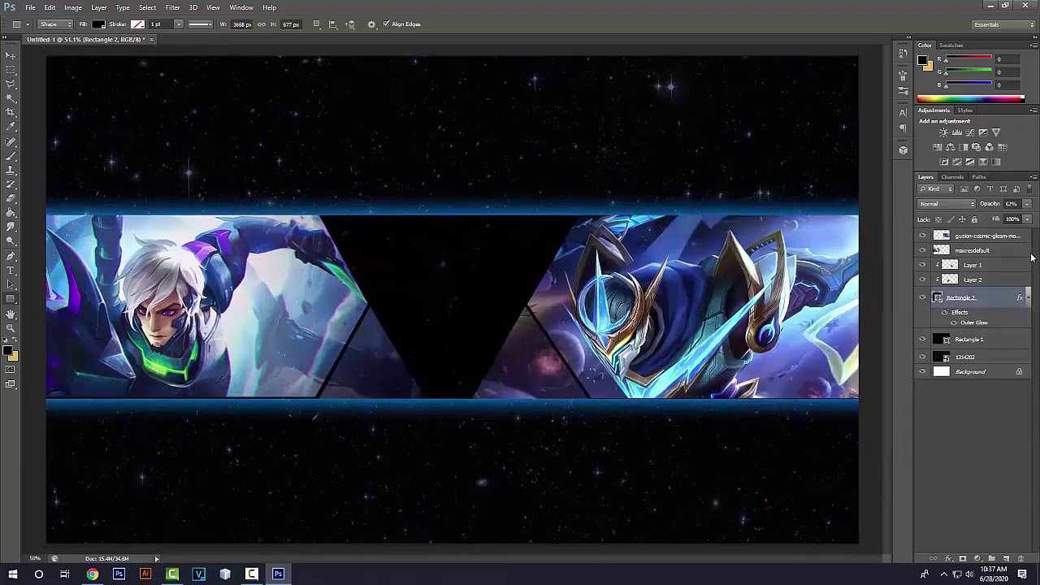
Try copying Rectangle 2's layer style onto Layer 1 and Layer 2, and undo the paste
key(ctrl+minus)
key(ctrl+minus)
key(ctrl+minus)
key(ctrl+plus)
key(ctrl+plus)
right_click(979, 299)
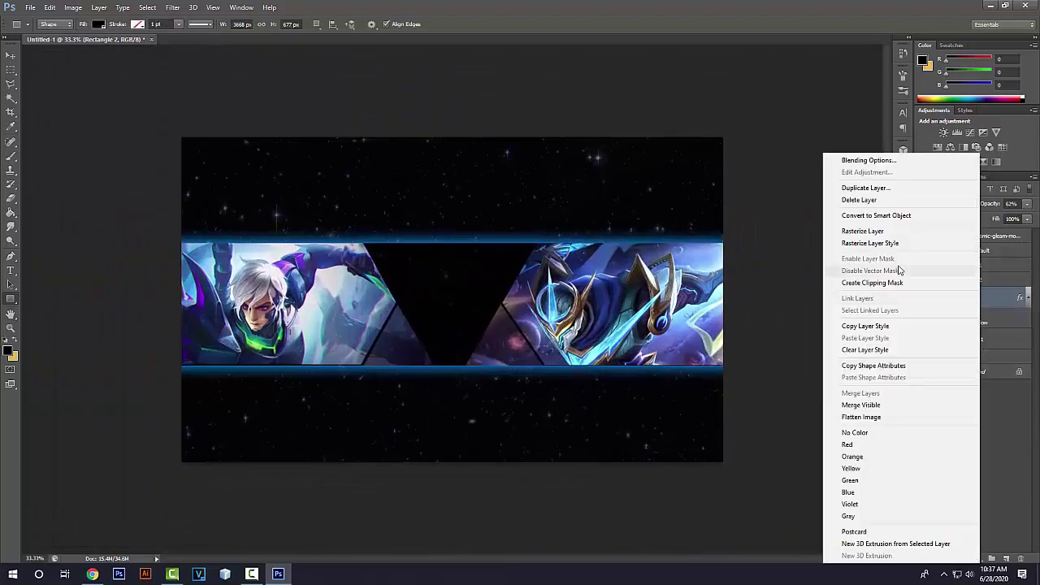
click(897, 325)
click(986, 267)
ctrl+click(989, 278)
right_click(987, 272)
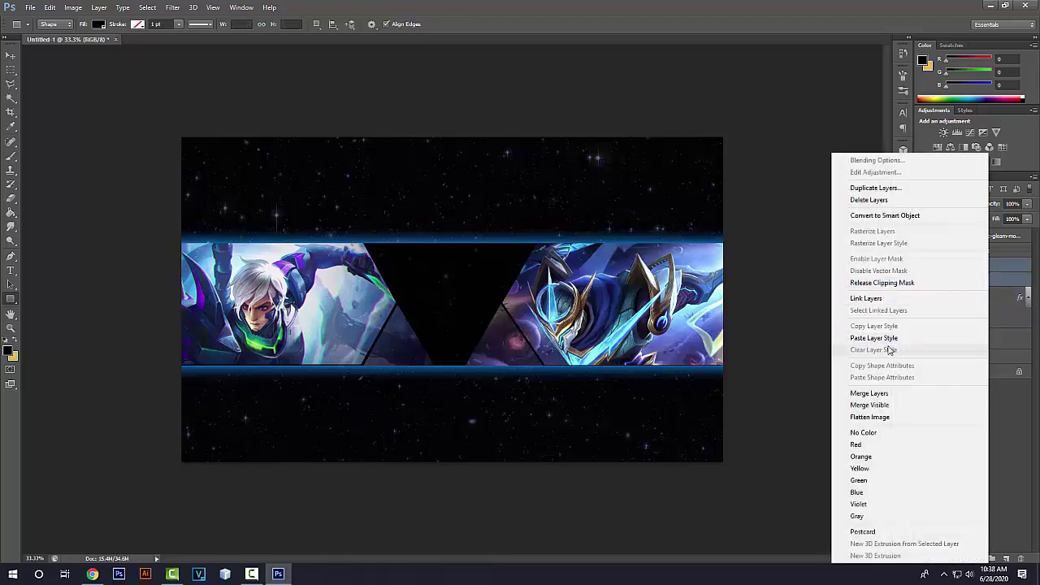
click(889, 338)
key(ctrl+z)
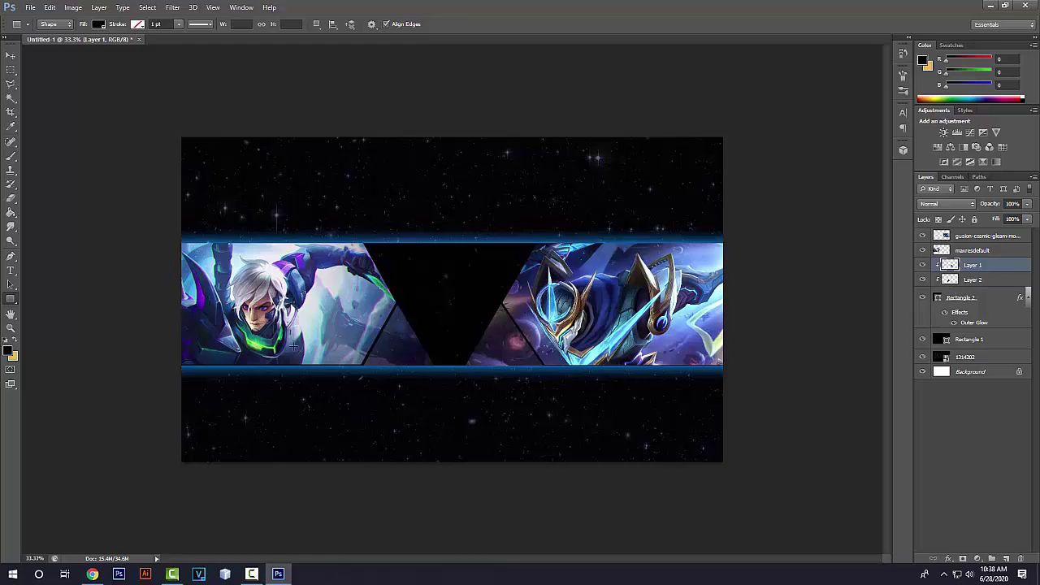
Start a text line in the starfield above the band and set its font to Gotham Light
key(ctrl+plus)
key(ctrl+minus)
click(11, 271)
click(329, 205)
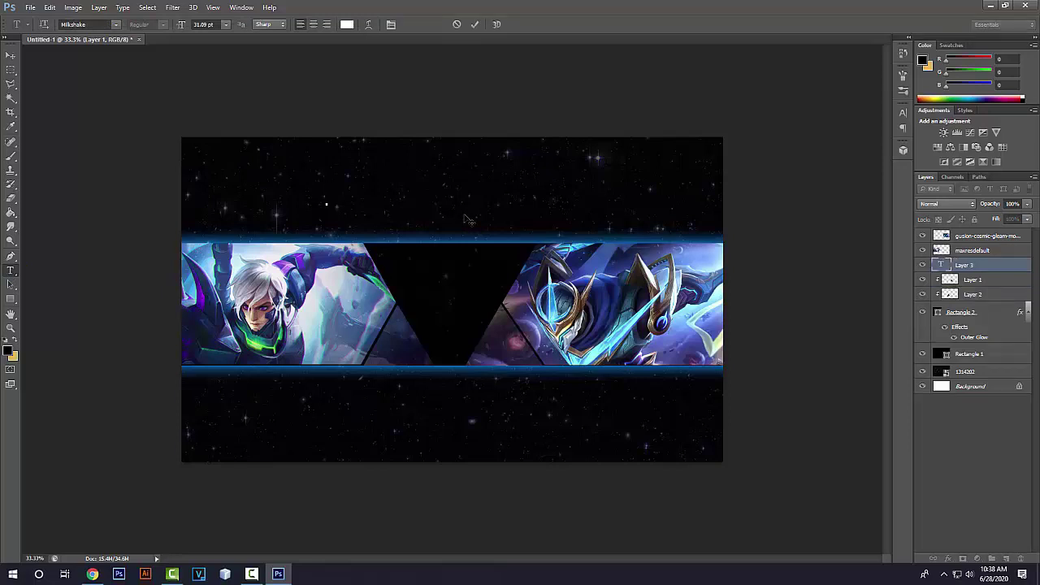
text(K)
key(BackSpace)
click(101, 24)
key(Return)
text(K)
key(BackSpace)
click(88, 25)
key(Return)
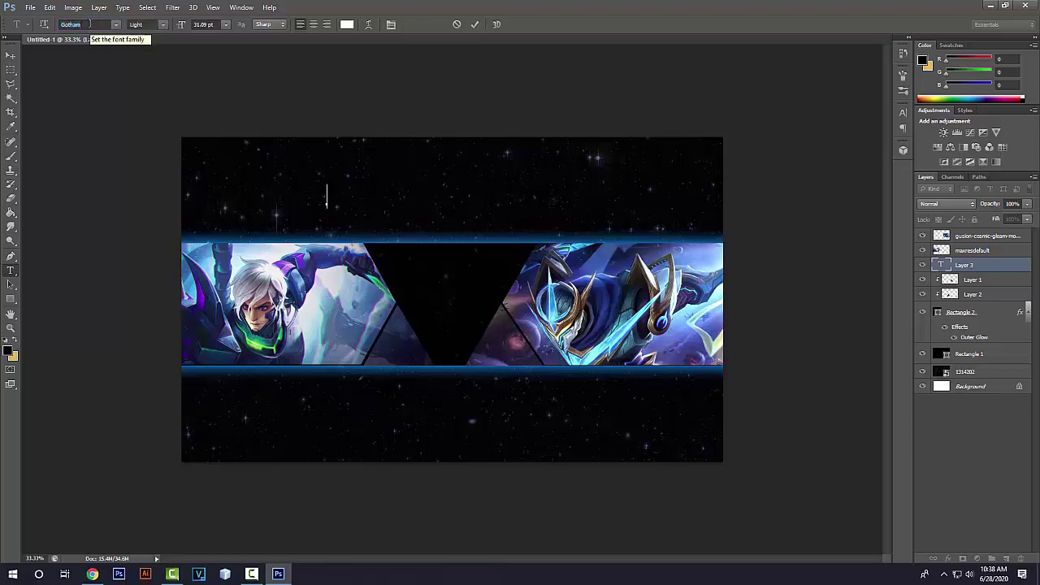
Enter the title "K Y O G R A P H I X" in capitals with a space between letters
text(KY)
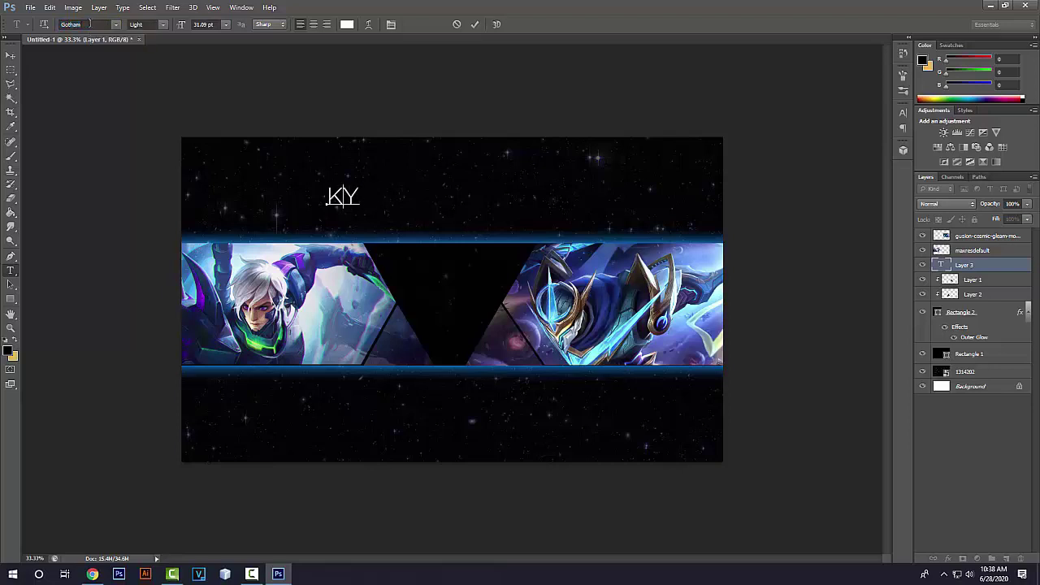
key(BackSpace)
key(BackSpace)
text(k)
key(BackSpace)
text(K)
key(BackSpace)
text(KY)
key(BackSpace)
text(YOG)
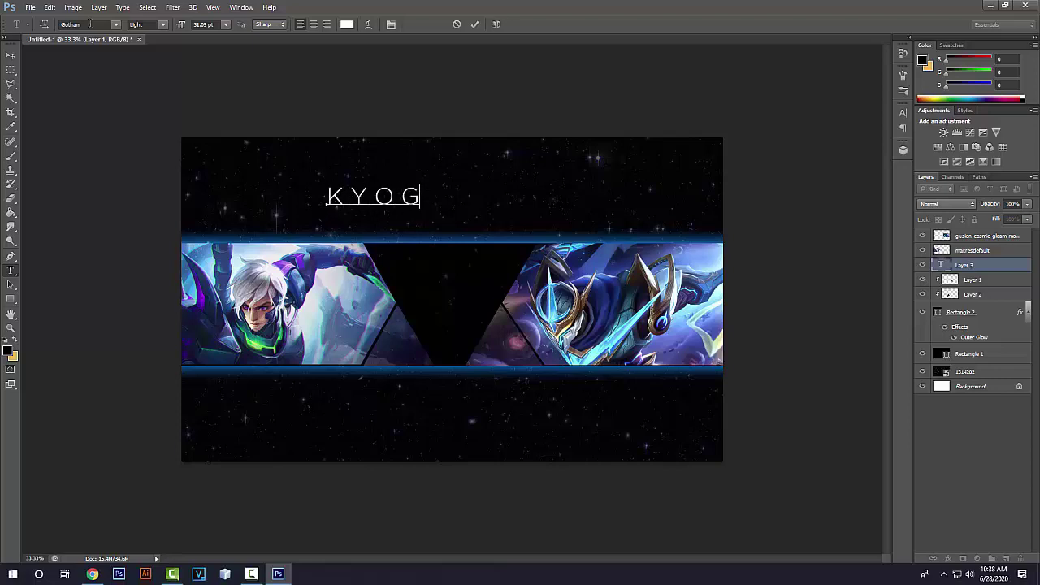
text(RAPHI)
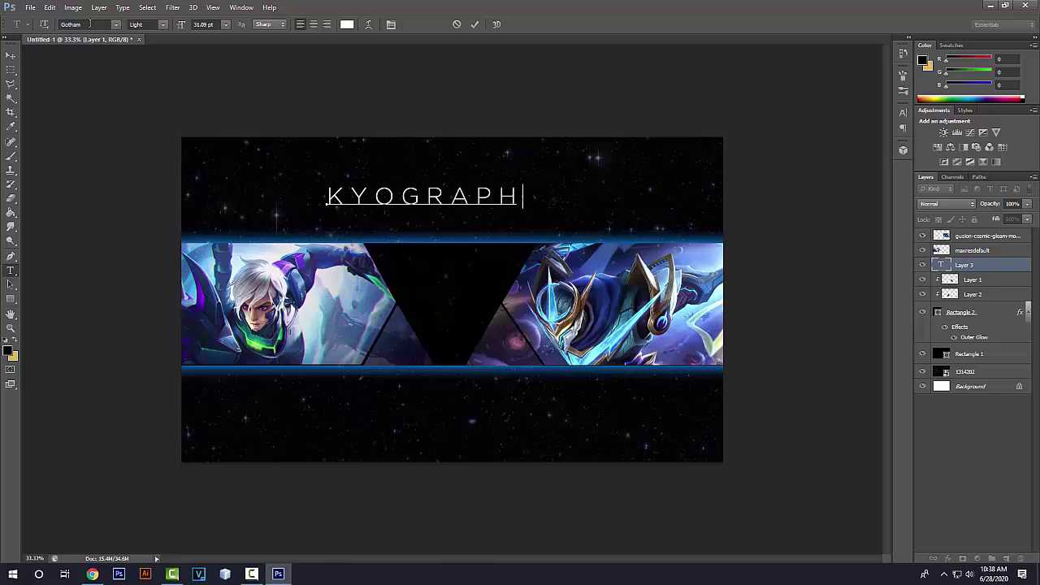
text(X)
Set the whole KYOGRAPHIX title to the Bold font style and commit the text
key(ctrl+a)
click(151, 25)
click(151, 72)
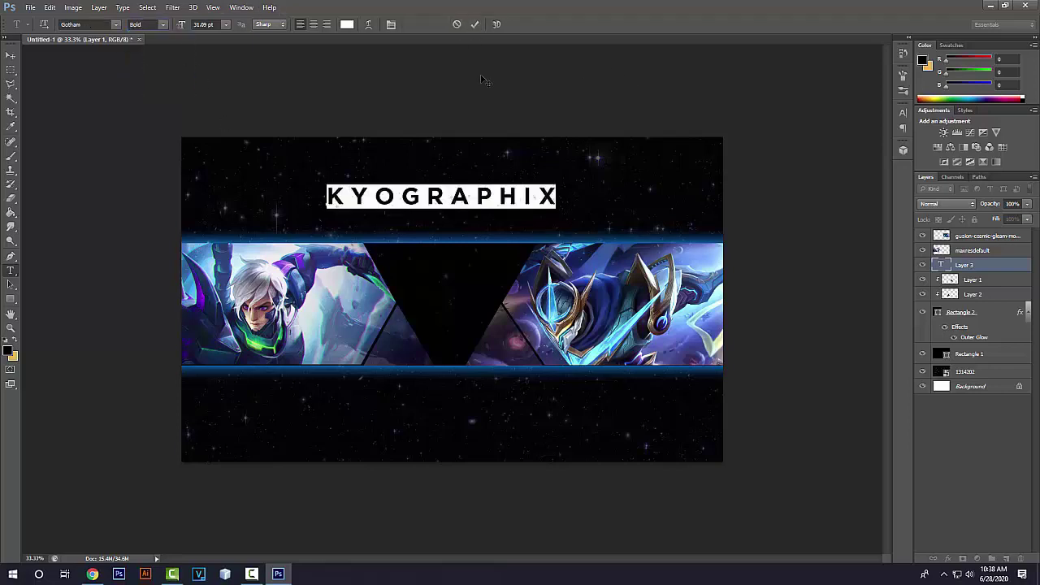
click(476, 25)
Scale the KYOGRAPHIX title down and place it centred in the upper part of the black wedge between the two pictures
key(v)
drag(494, 191, 504, 409)
key(ctrl+t)
drag(567, 401, 480, 263)
click(544, 24)
key(ctrl+plus)
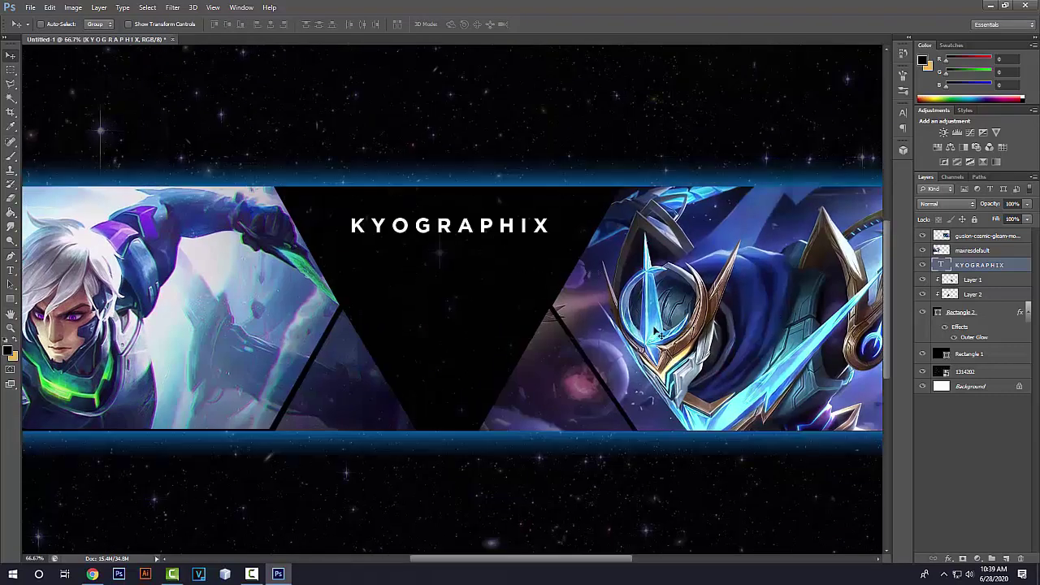
drag(495, 237, 493, 235)
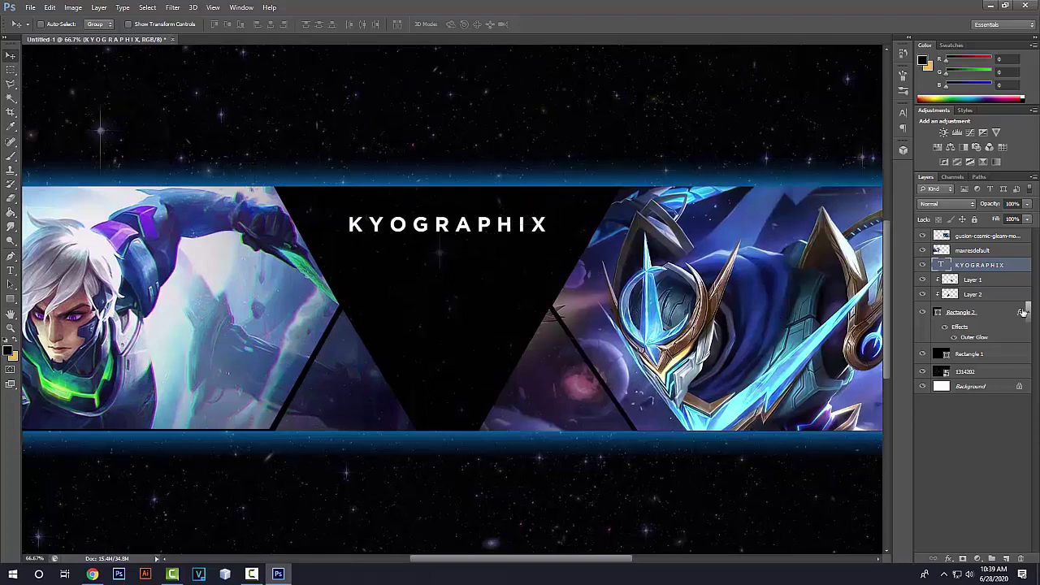
Adjust the maxresdefault picture slightly with Free Transform so its bottom reaches the band's lower edge
click(978, 294)
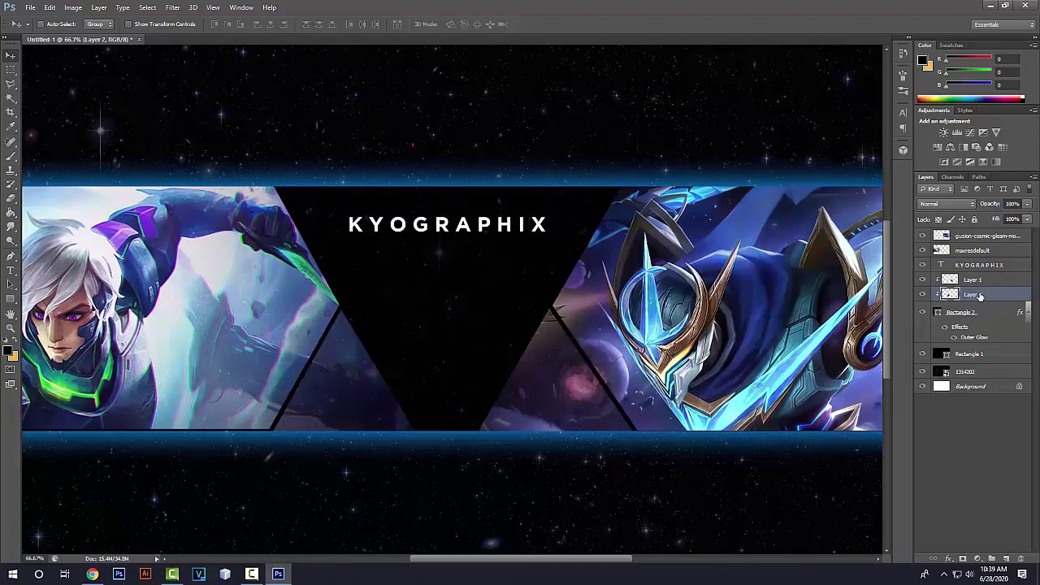
click(972, 251)
key(ctrl+t)
scroll(222, 398, down, 1)
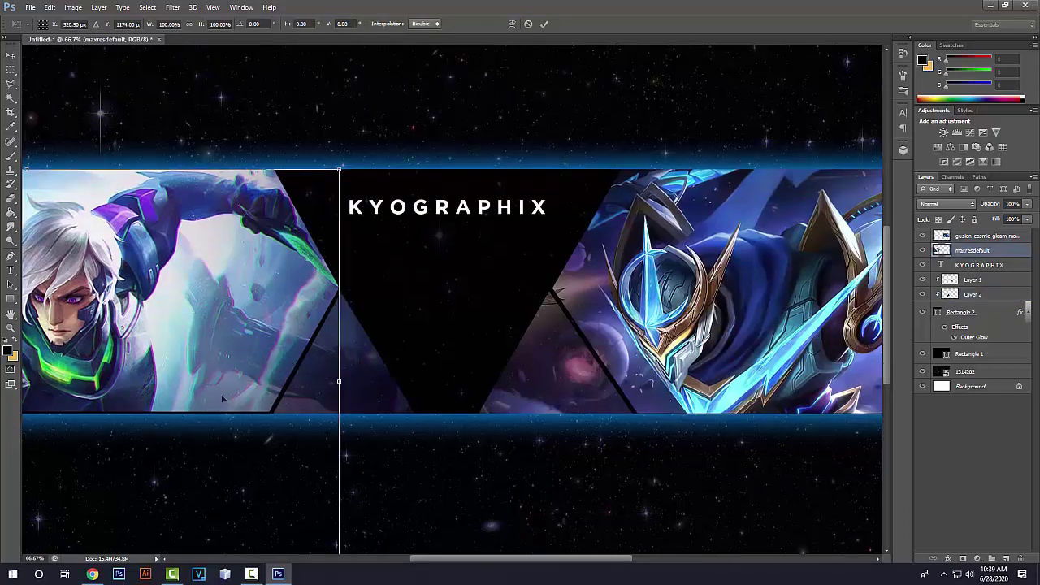
key(ctrl+plus)
key(ctrl+minus)
key(ctrl+minus)
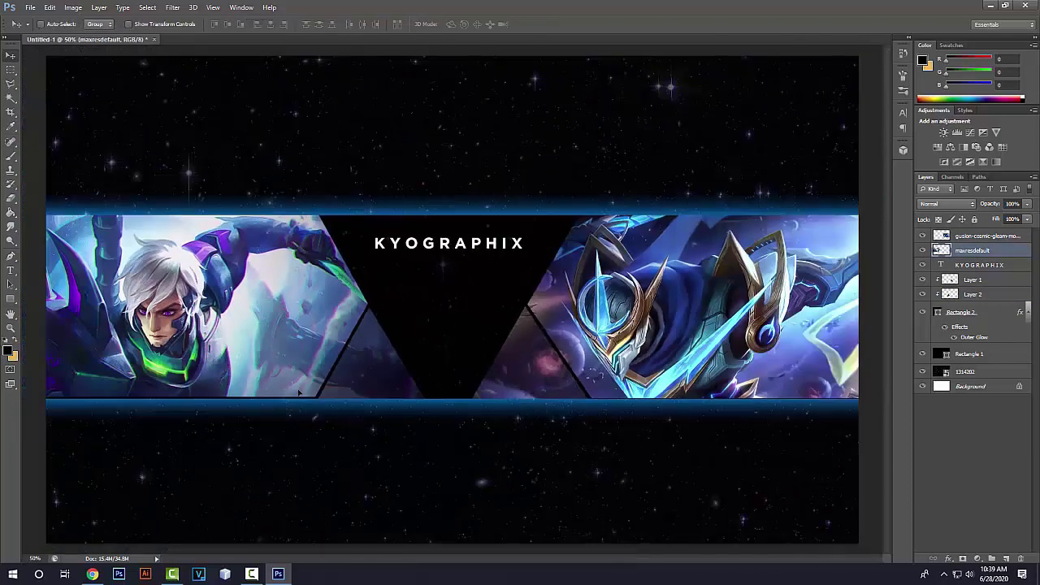
mouse_move(130, 538)
mouse_down()
mouse_move(132, 546)
mouse_move(133, 535)
mouse_up()
key(Return)
key(ctrl+plus)
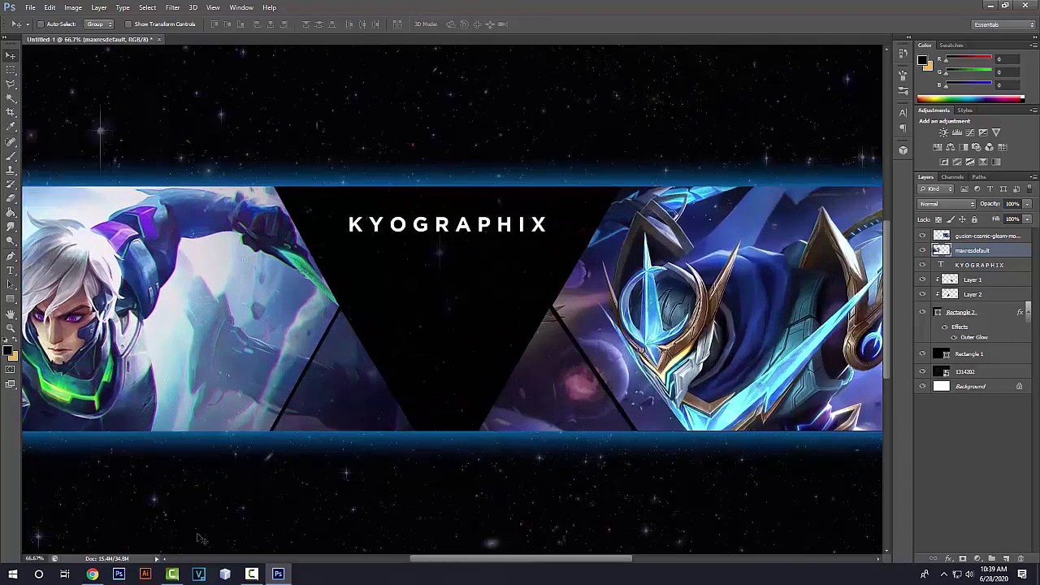
Adjust the Layer 2 corner piece slightly with Free Transform to refine its fit inside the band
click(969, 296)
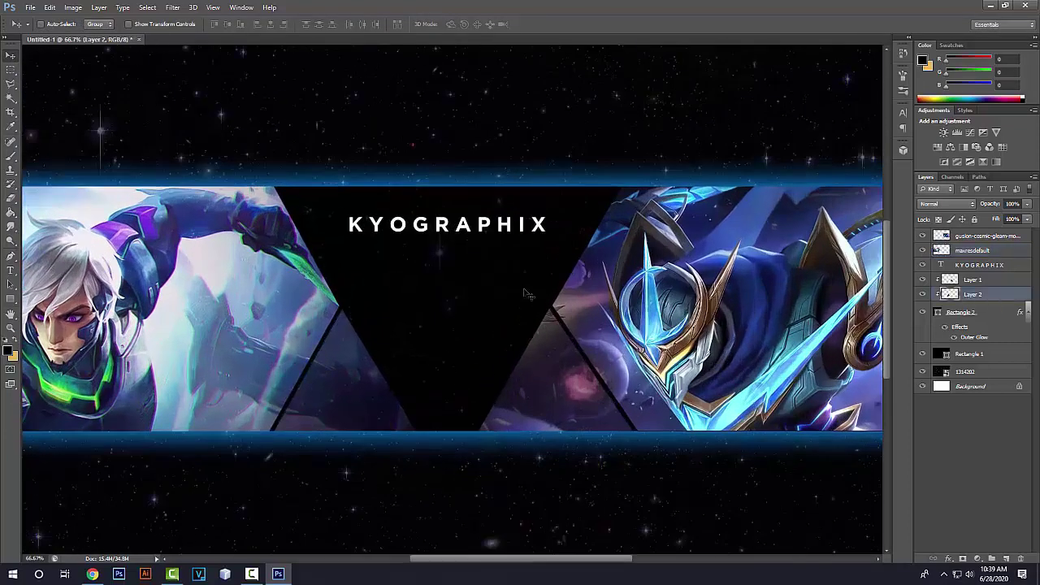
scroll(530, 294, up, 1)
key(ctrl+t)
drag(497, 325, 502, 325)
key(Return)
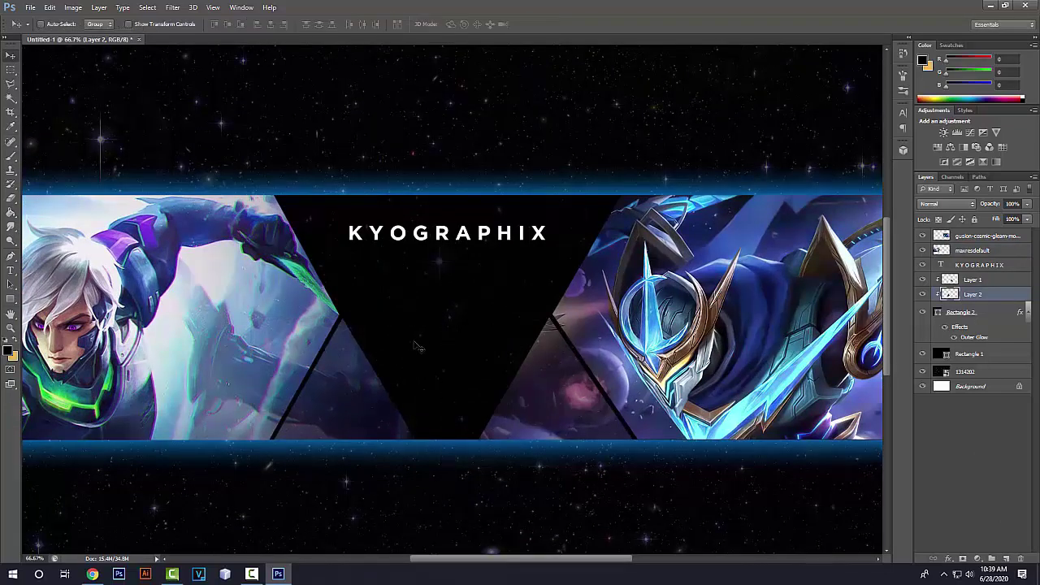
Draw the round YouTube custom shape about 69 px wide in the lower middle of the black wedge
click(10, 302)
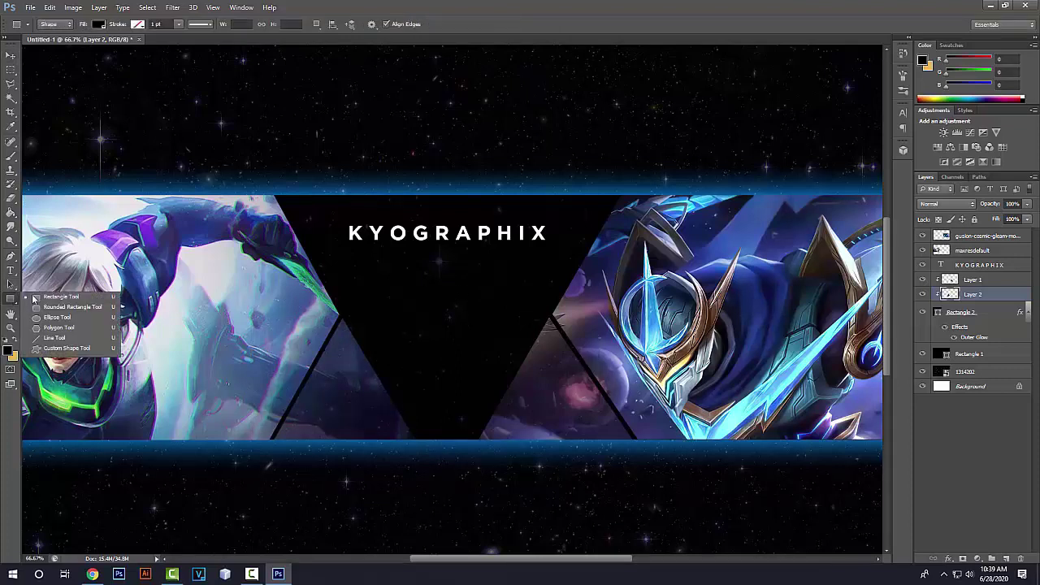
click(62, 351)
click(420, 28)
scroll(442, 57, down, 3)
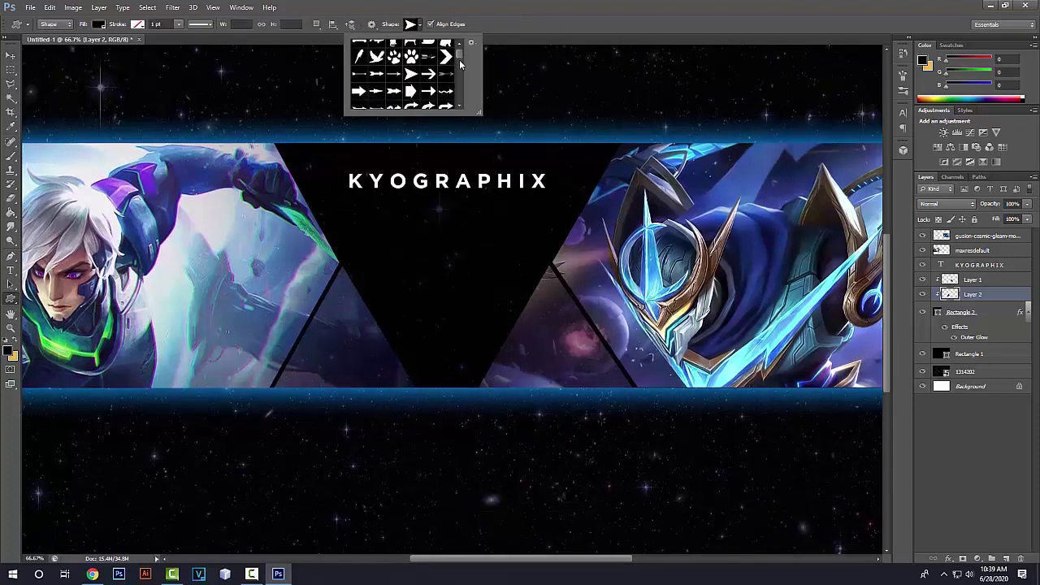
drag(459, 63, 465, 115)
scroll(408, 96, up, 5)
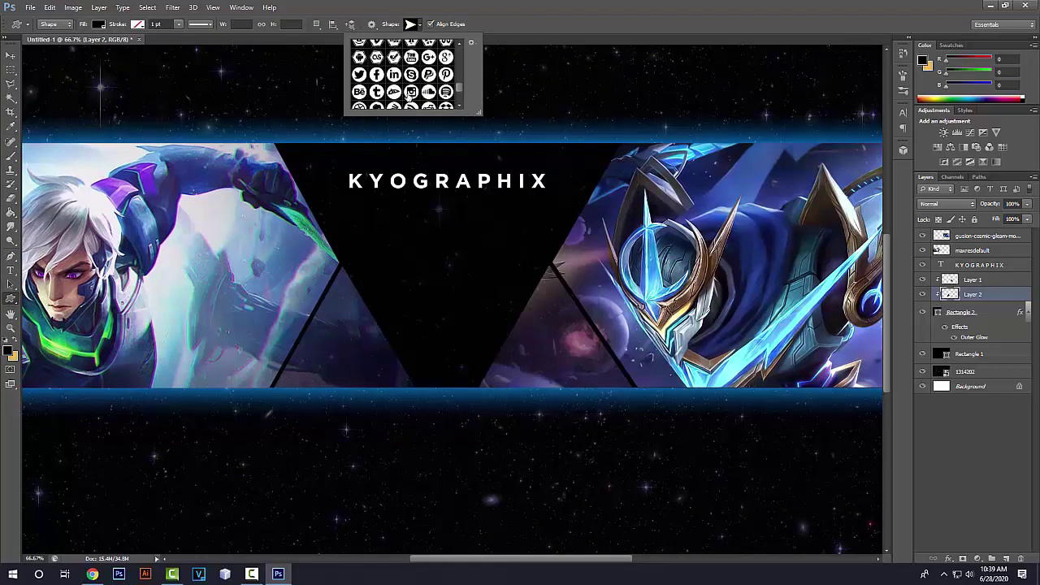
scroll(410, 96, down, 4)
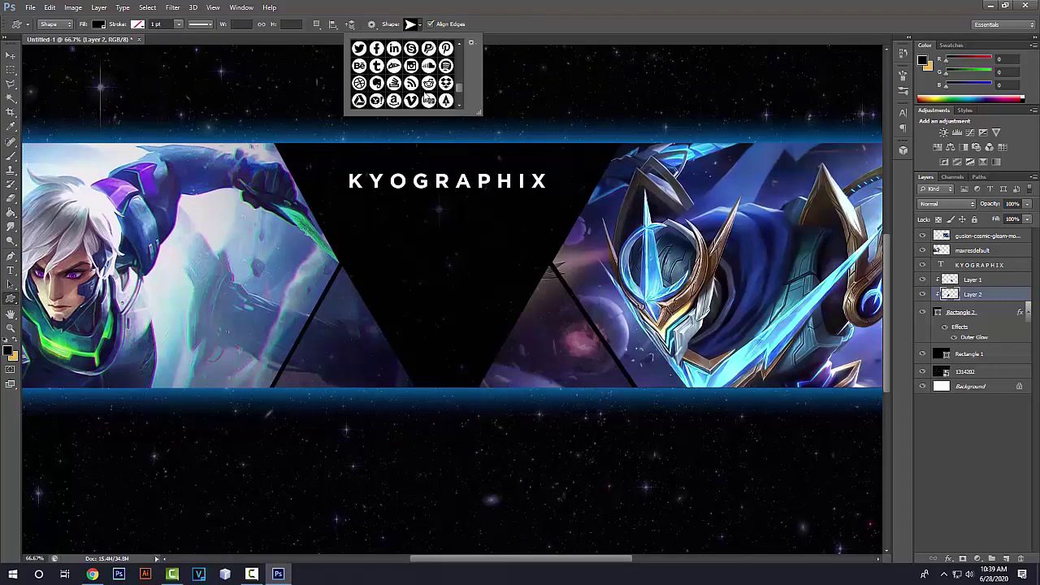
scroll(436, 107, up, 4)
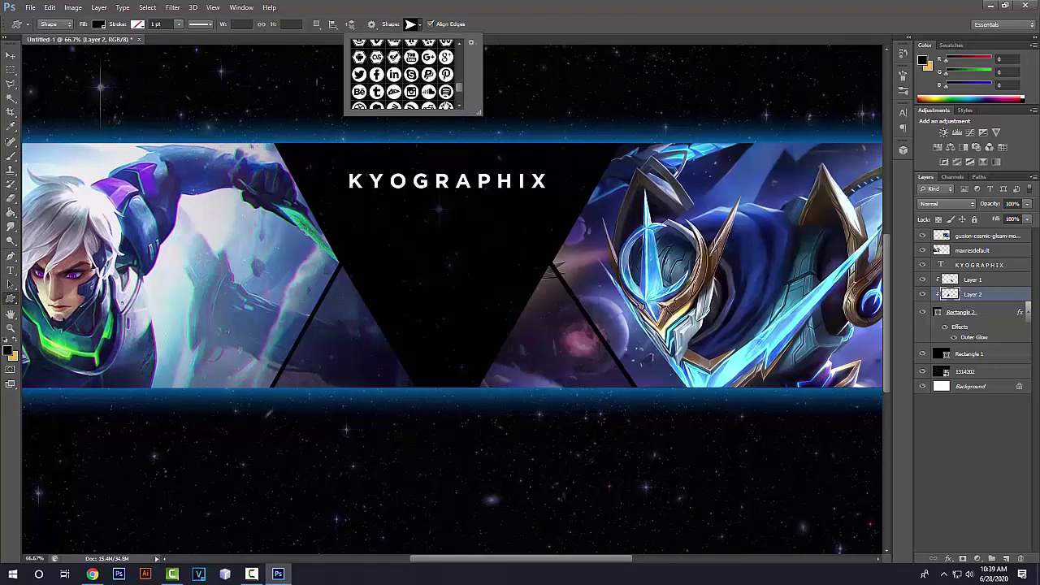
click(411, 66)
drag(444, 295, 471, 322)
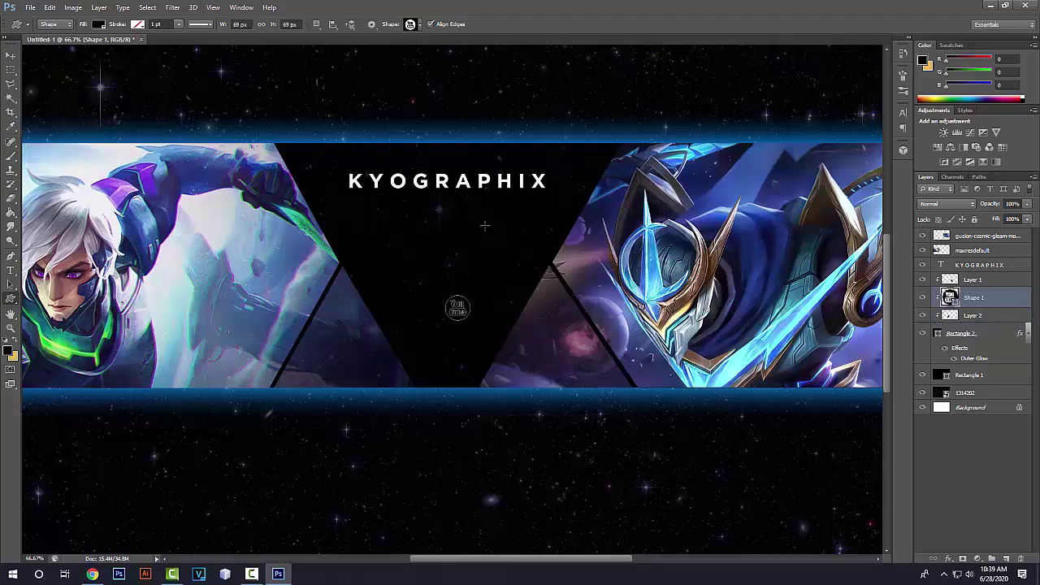
Bring the YouTube icon's layer to the top of the stack, out of the clipping group, and fill it with red d00707
drag(967, 298, 955, 244)
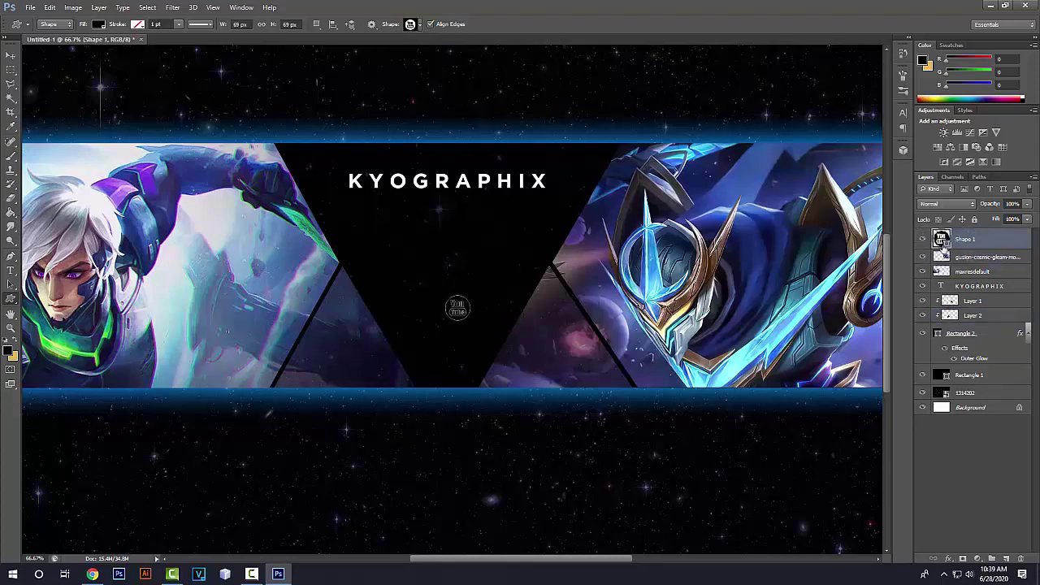
double_click(943, 245)
drag(808, 160, 952, 130)
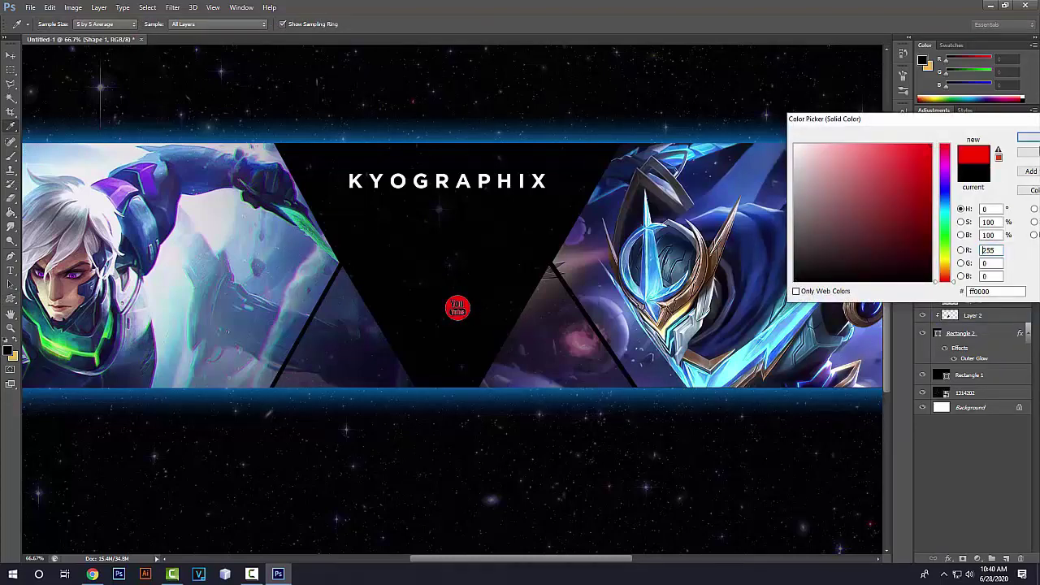
click(1029, 139)
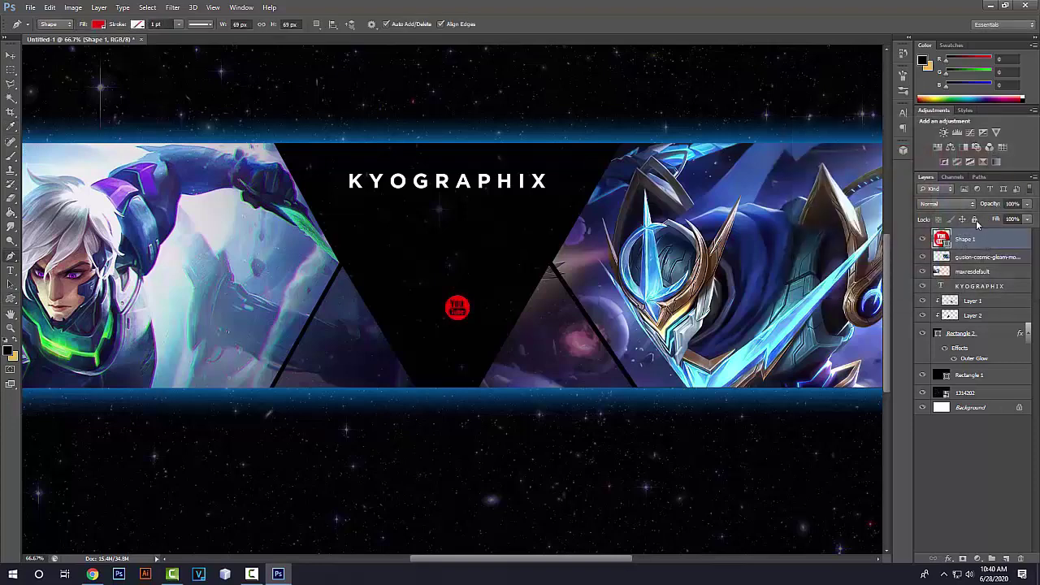
double_click(946, 242)
drag(866, 202, 928, 157)
drag(944, 173, 944, 126)
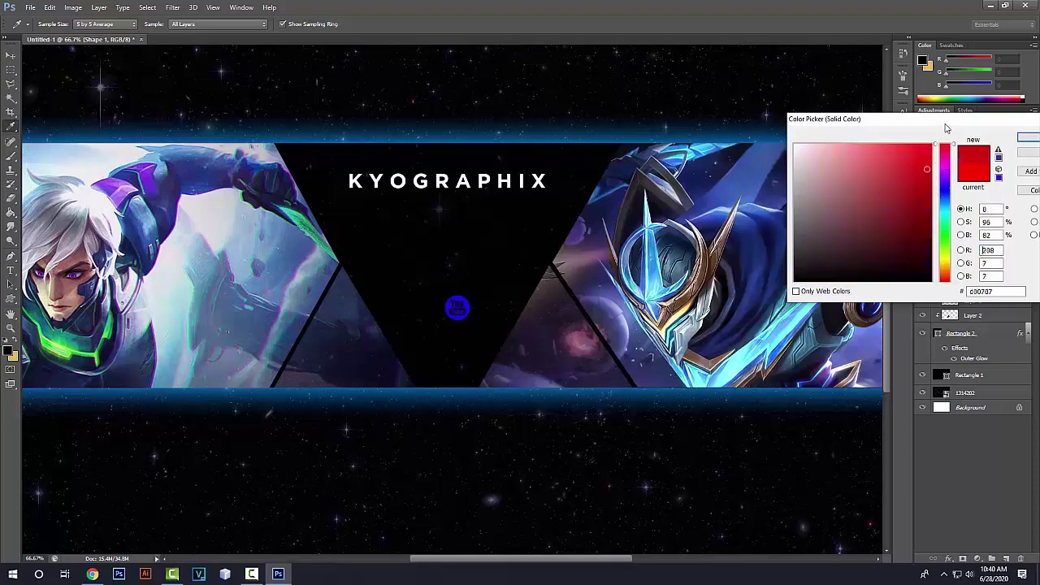
click(1026, 137)
Place a white circle behind the YouTube icon to fill its cut-out lettering and move both to the wedge's left side
key(ctrl+plus)
key(ctrl+plus)
key(ctrl+plus)
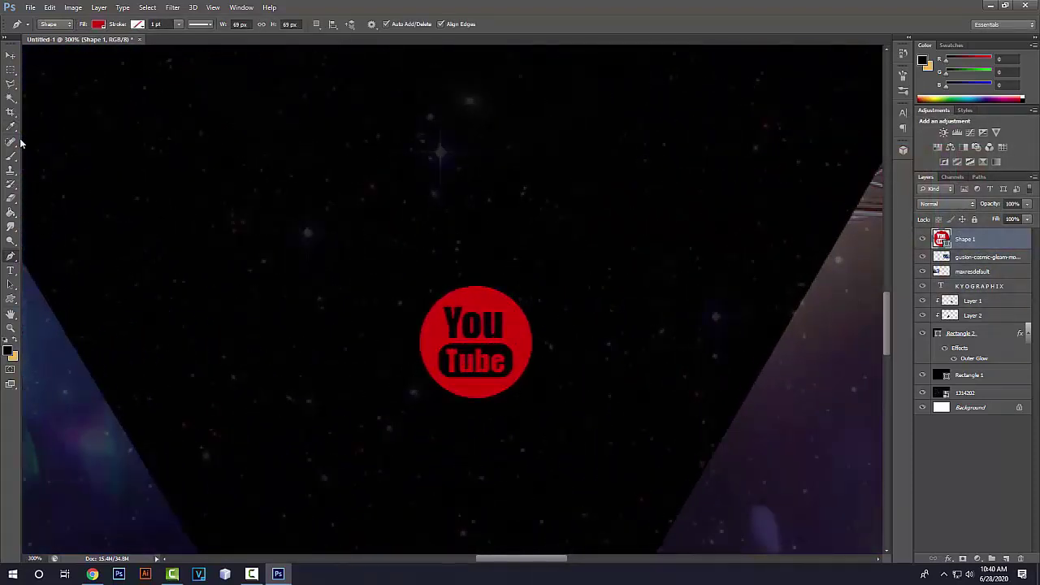
drag(11, 297, 50, 322)
drag(431, 297, 495, 370)
key(v)
double_click(947, 244)
click(792, 144)
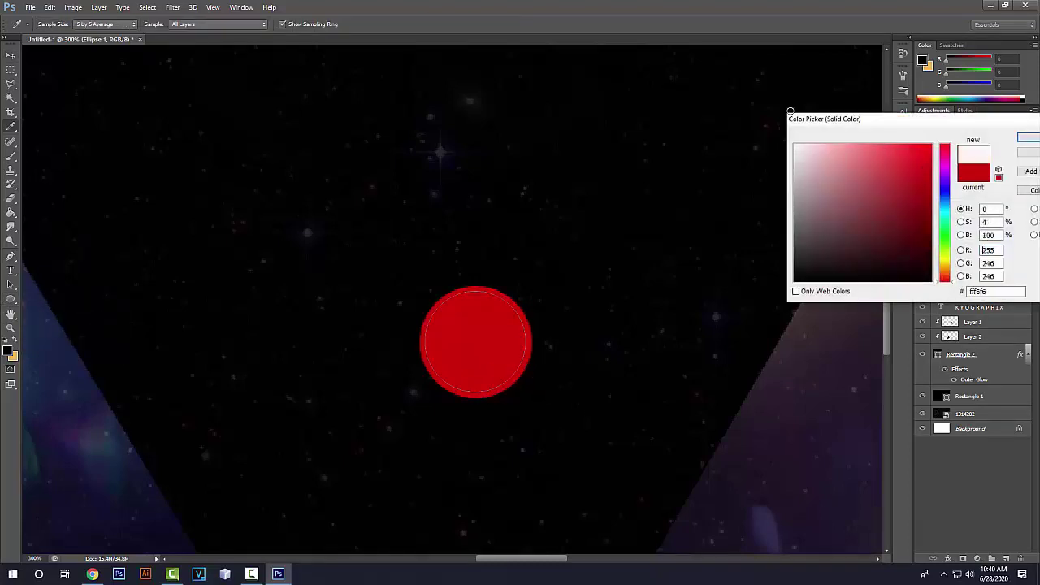
click(1025, 139)
mouse_move(964, 242)
mouse_down()
mouse_move(971, 267)
mouse_move(967, 238)
mouse_up()
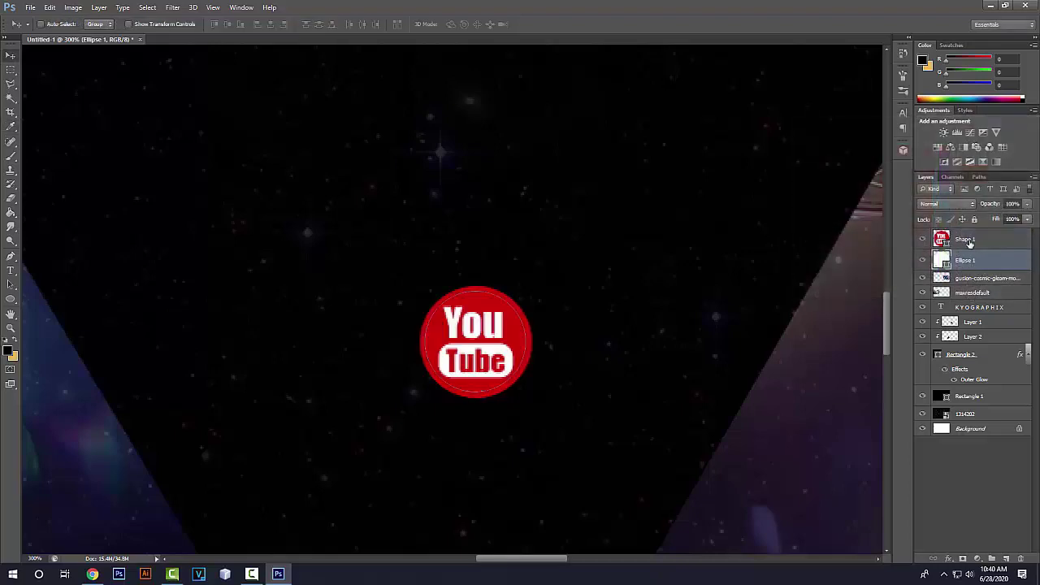
key(ctrl+0)
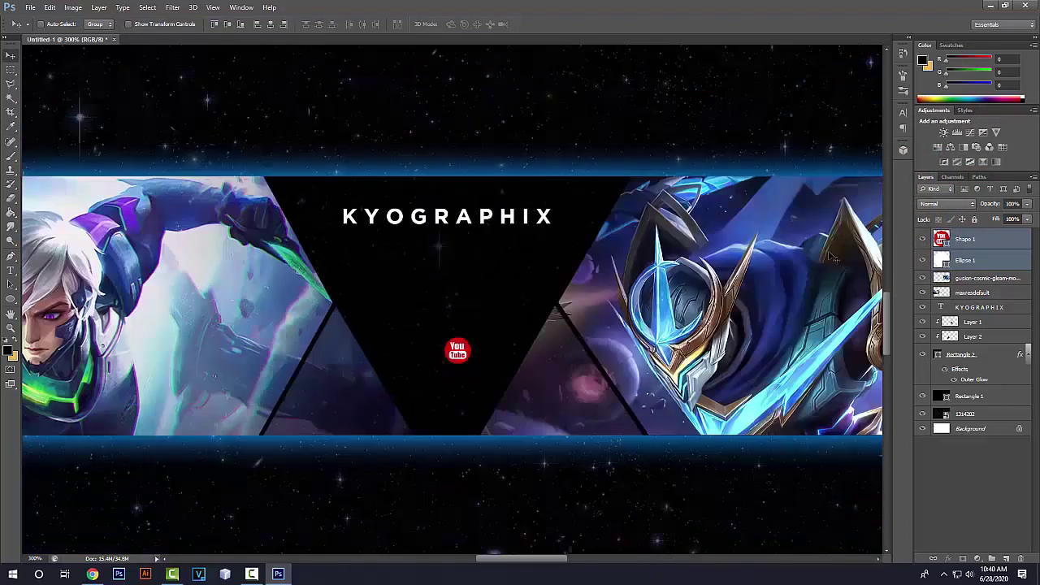
drag(463, 339, 404, 321)
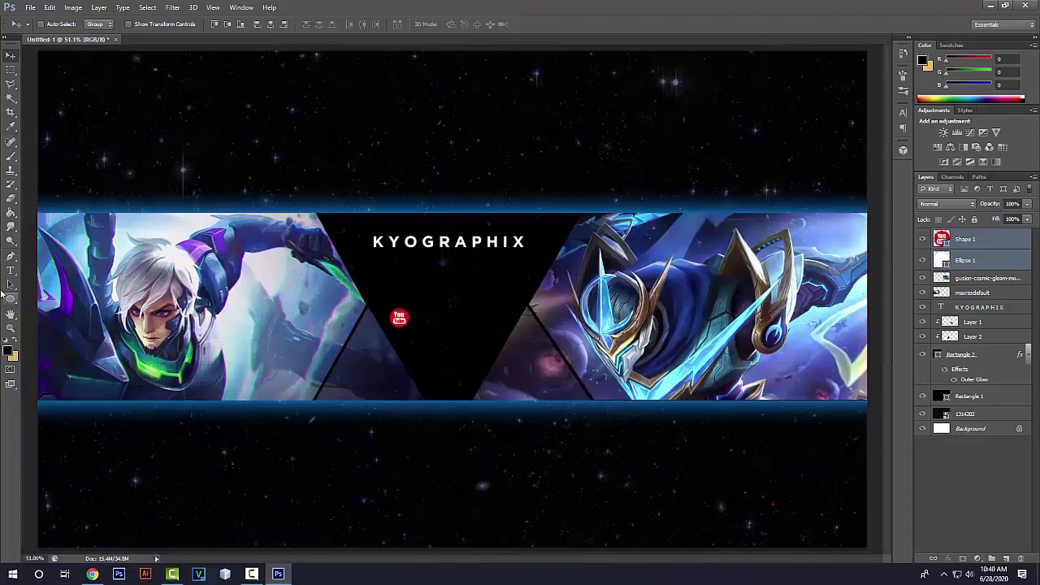
Draw the round Facebook custom shape about 69 px wide beside the YouTube icon in the wedge's centre
click(11, 298)
drag(10, 298, 48, 350)
click(413, 24)
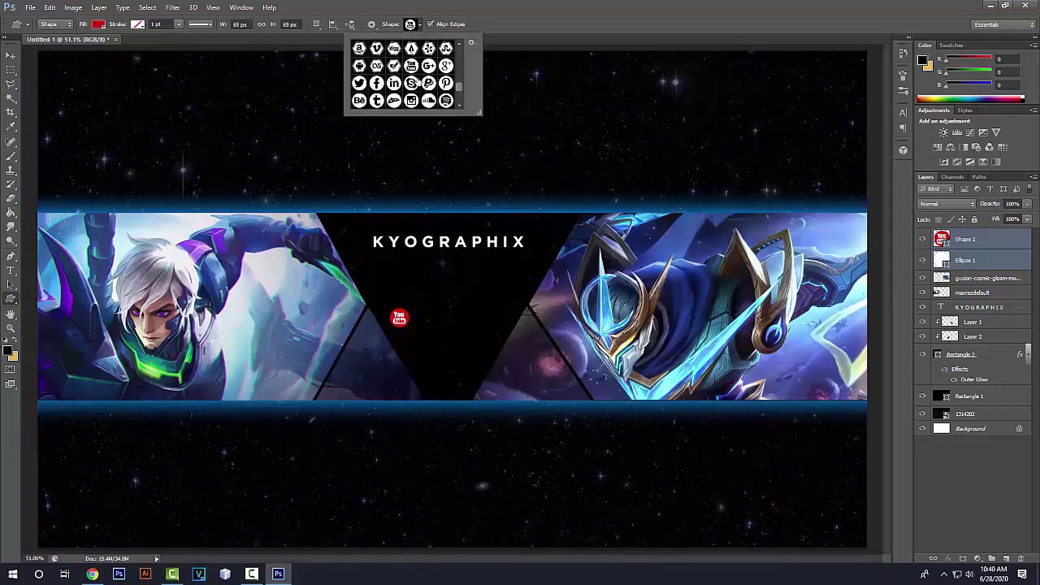
drag(433, 314, 455, 328)
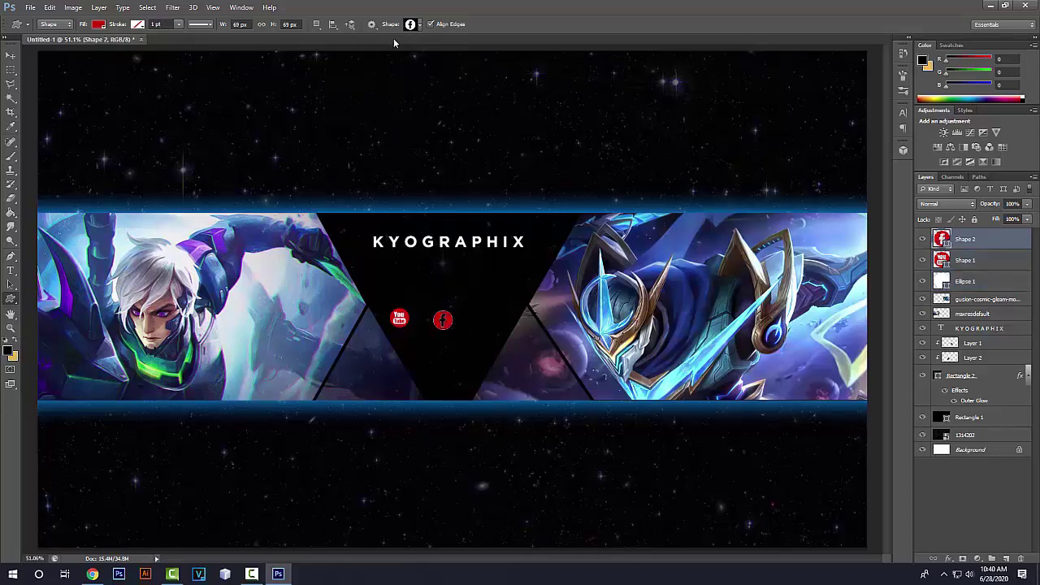
Draw the round Twitter custom shape about 66 px wide over the Facebook icon
click(412, 24)
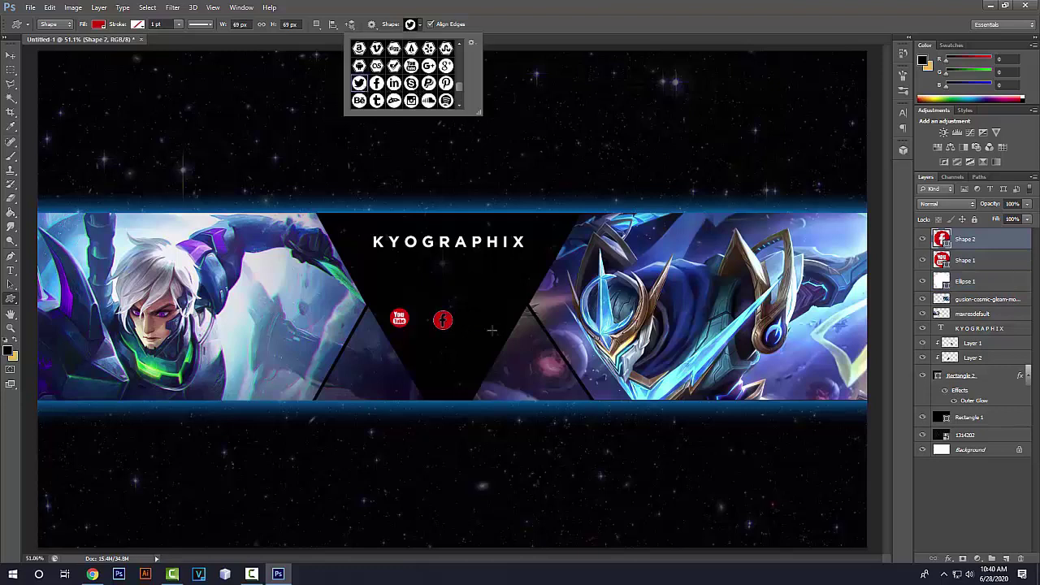
drag(434, 311, 454, 329)
key(v)
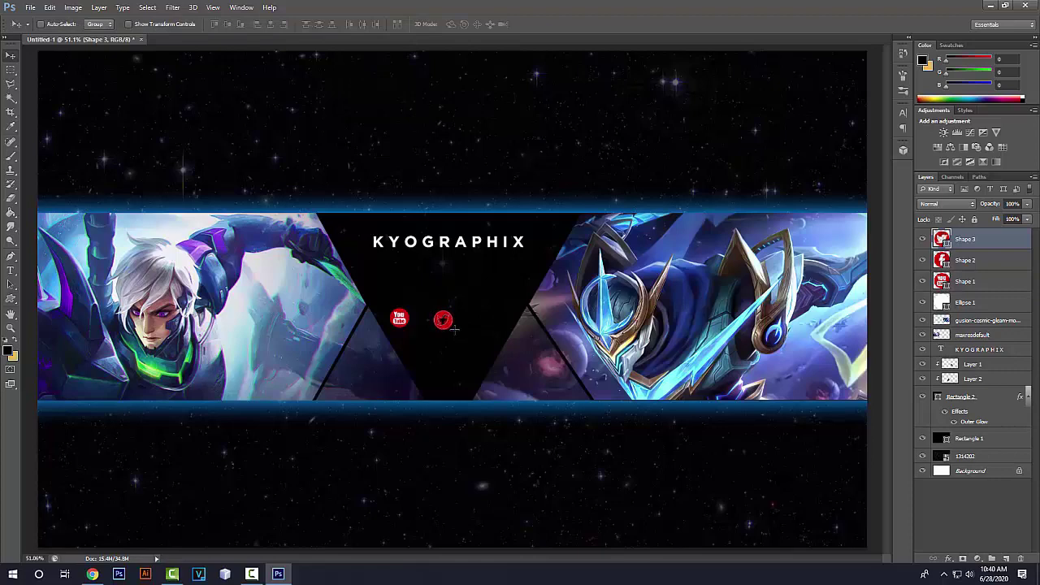
Draw a circle about 63 px wide over the stacked Facebook and Twitter icons and duplicate its layer
key(p)
key(ctrl+plus)
key(ctrl+plus)
key(ctrl+plus)
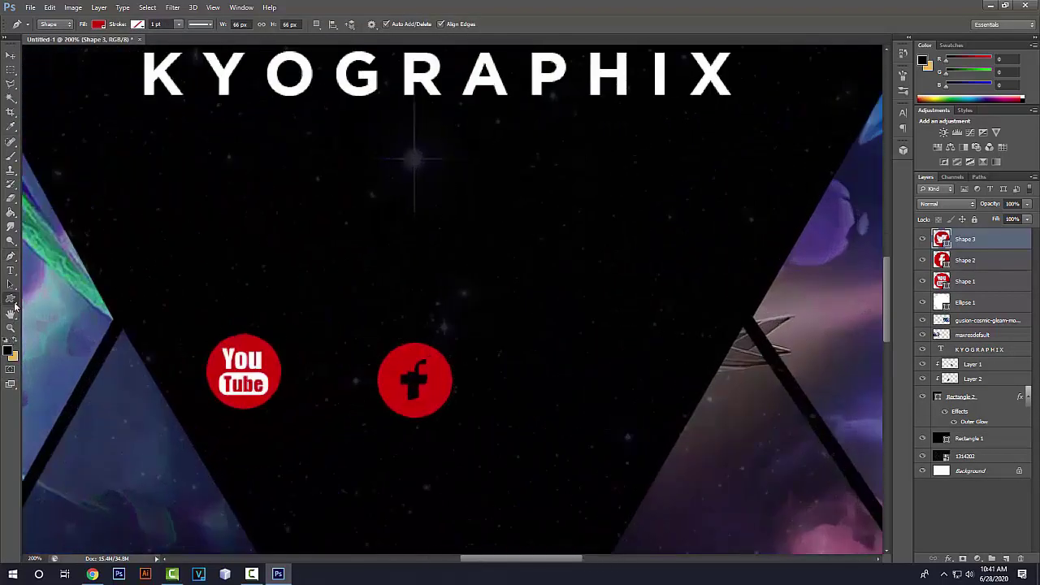
drag(10, 298, 52, 313)
drag(378, 342, 452, 418)
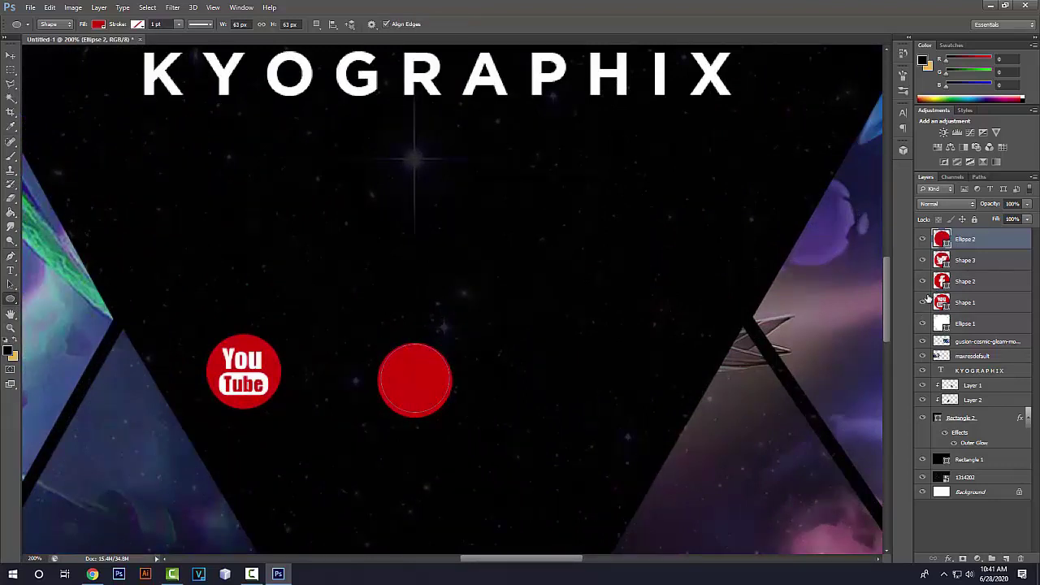
key(ctrl+j)
Try a white ffffff fill on the duplicated circle and undo it
double_click(942, 239)
text(ffffff)
key(Return)
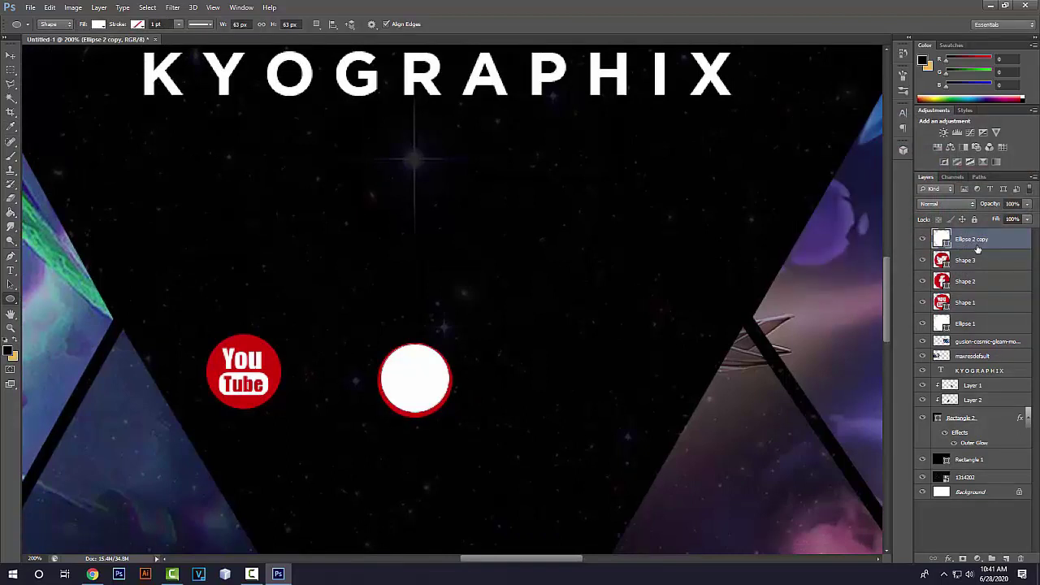
key(ctrl+z)
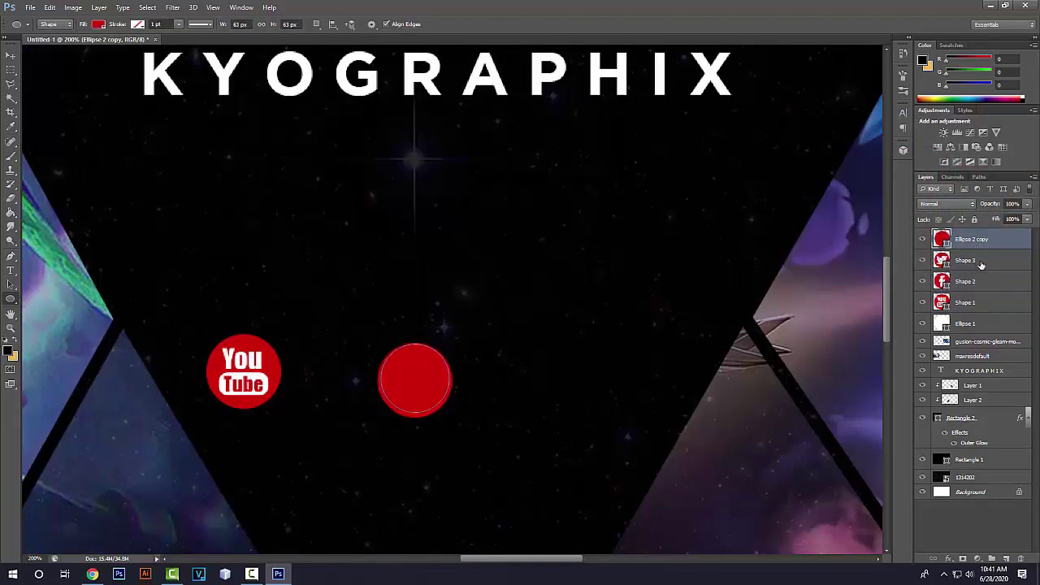
key(ctrl+alt+z)
Move the Twitter icon and the Ellipse 2 circle to the wedge's right side so the circle covers the icon
click(976, 268)
click(977, 281)
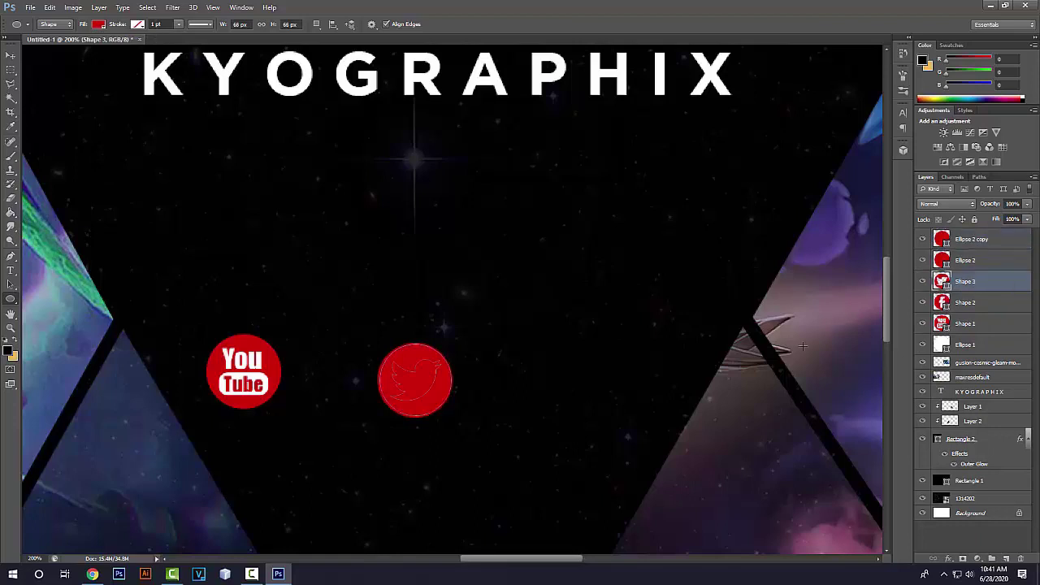
key(v)
drag(453, 380, 617, 381)
click(970, 261)
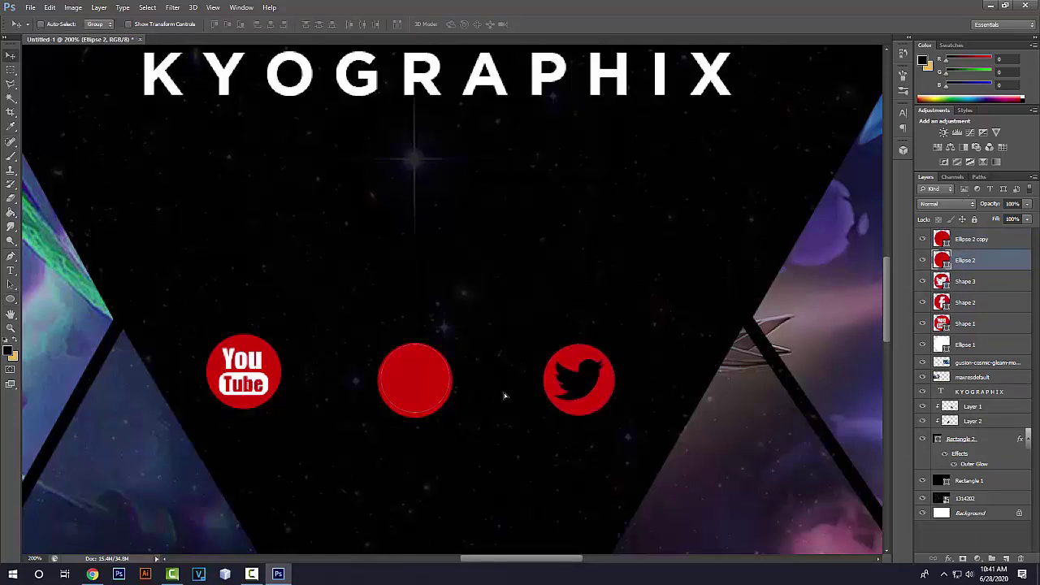
drag(506, 394, 606, 393)
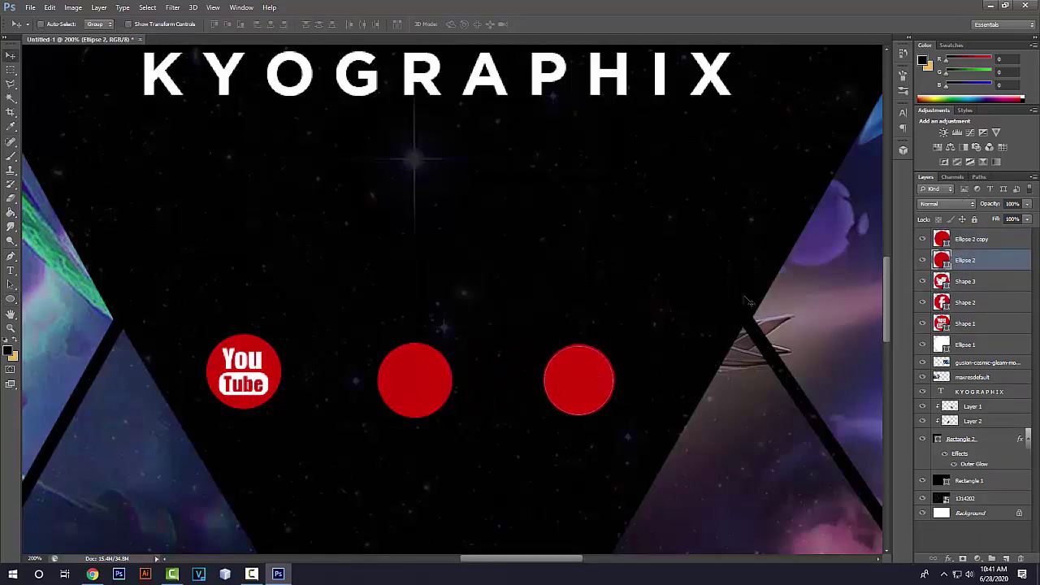
Fill the Ellipse 2 circle with white ffffff and move its layer below the Twitter icon
double_click(943, 261)
drag(926, 169, 640, 2)
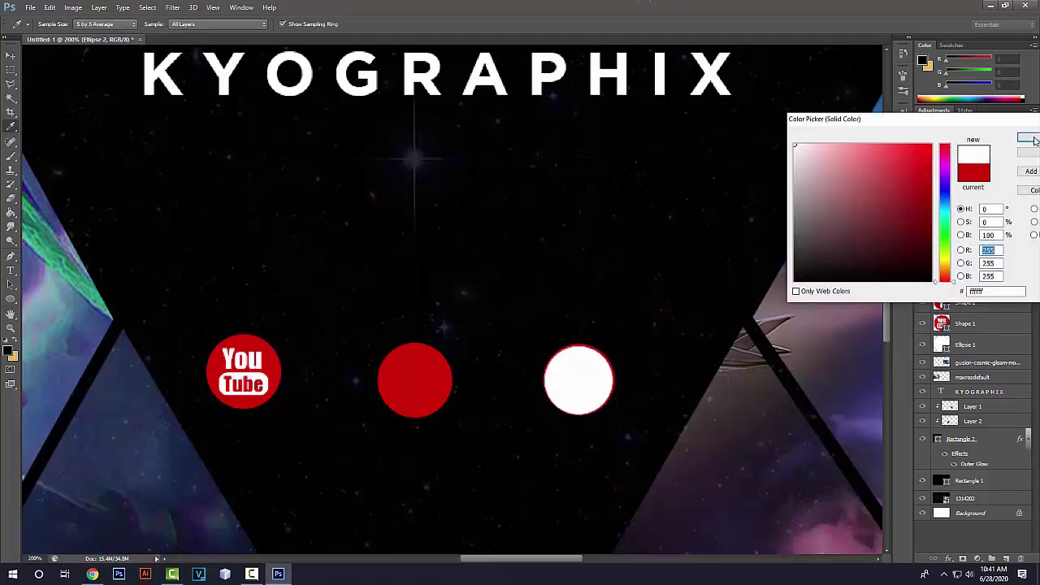
click(1034, 140)
drag(986, 266, 981, 289)
Fill the Ellipse 2 copy circle with white and move its layer below the Facebook icon
double_click(943, 242)
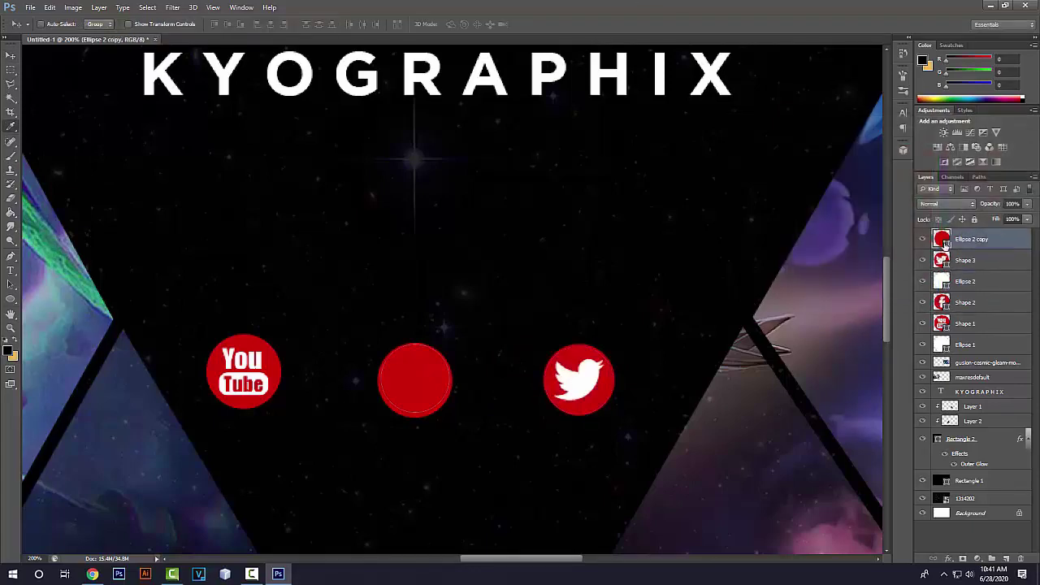
double_click(942, 241)
click(795, 147)
click(1028, 139)
drag(973, 242, 974, 310)
drag(430, 391, 431, 391)
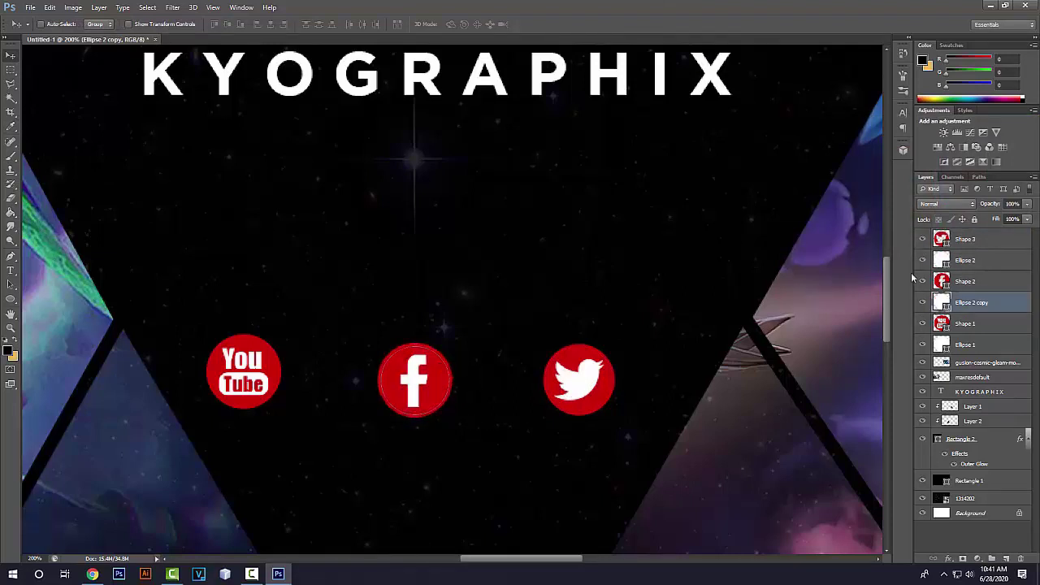
Recolour the Facebook icon to bright blue 394cff
double_click(941, 281)
mouse_move(944, 244)
mouse_down()
mouse_move(944, 175)
mouse_move(946, 191)
mouse_up()
mouse_move(915, 183)
mouse_down()
mouse_move(903, 144)
mouse_move(920, 146)
mouse_move(900, 141)
mouse_up()
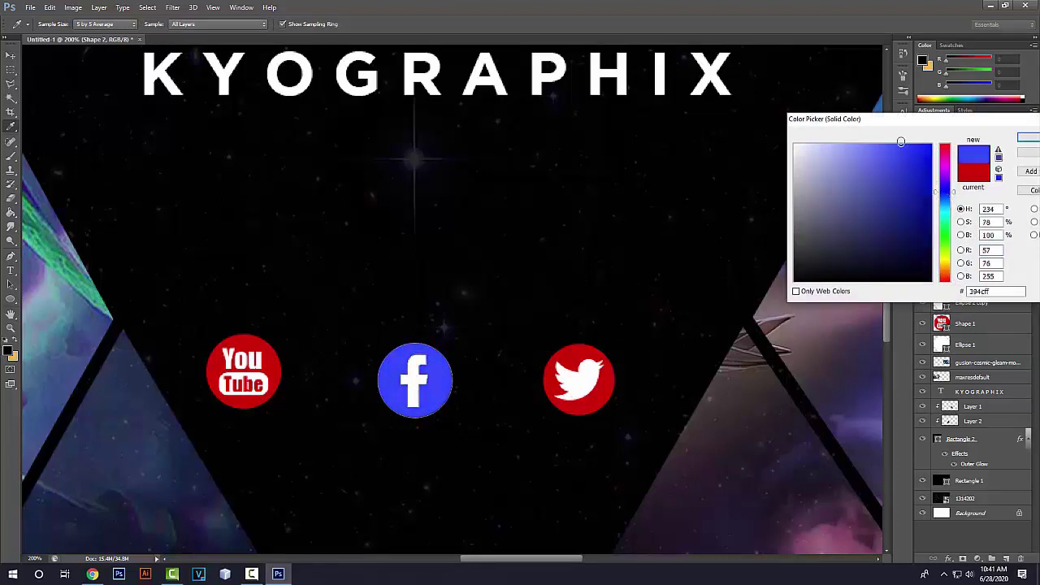
click(1033, 138)
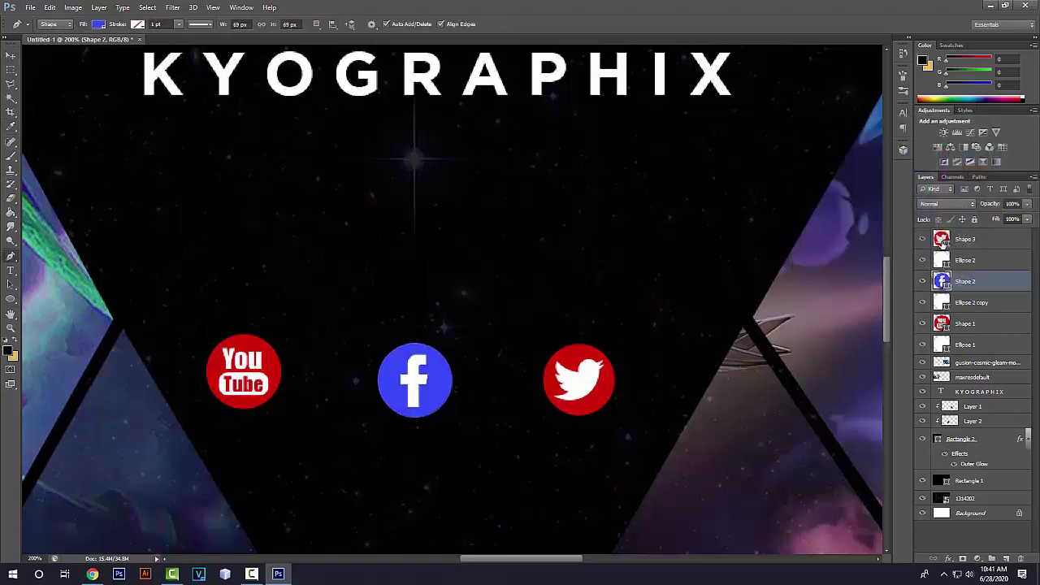
Try out blue shades for the Twitter icon's fill and set it to 265fd5
double_click(943, 242)
click(878, 145)
click(946, 211)
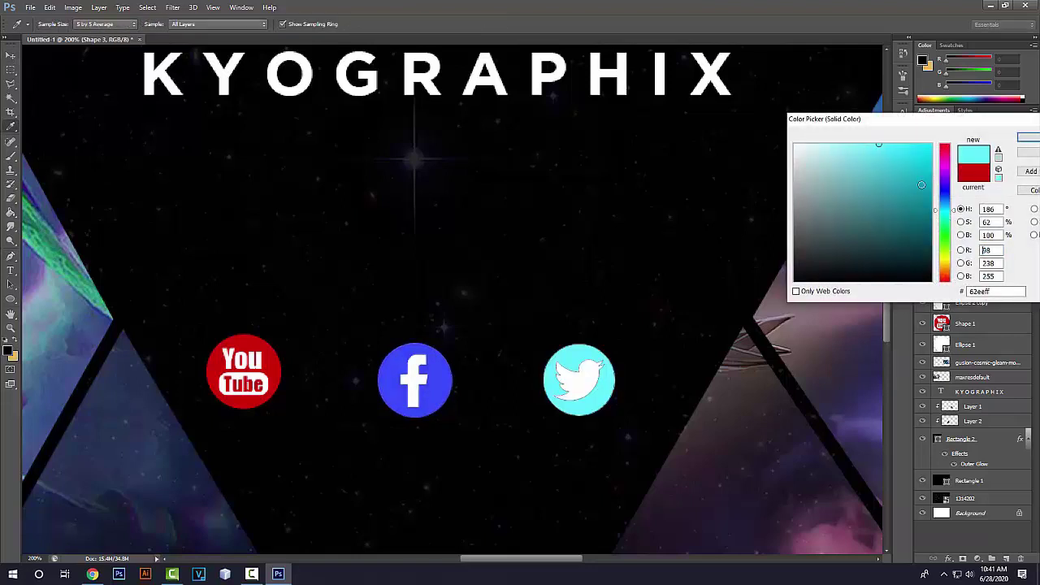
click(944, 198)
click(801, 145)
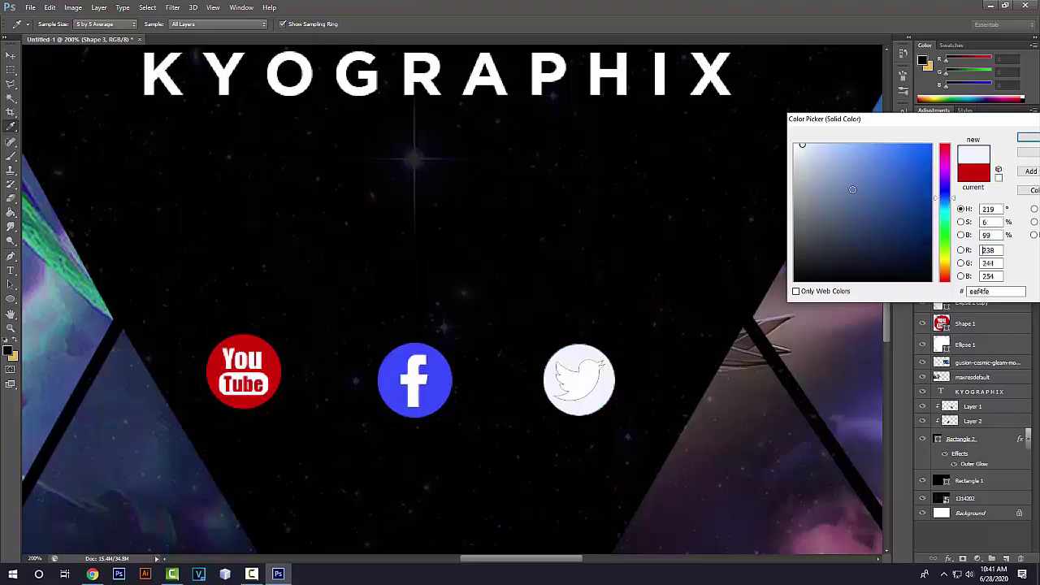
mouse_move(852, 189)
mouse_down()
mouse_move(886, 190)
mouse_move(859, 165)
mouse_move(874, 141)
mouse_move(869, 155)
mouse_up()
click(446, 386)
click(945, 197)
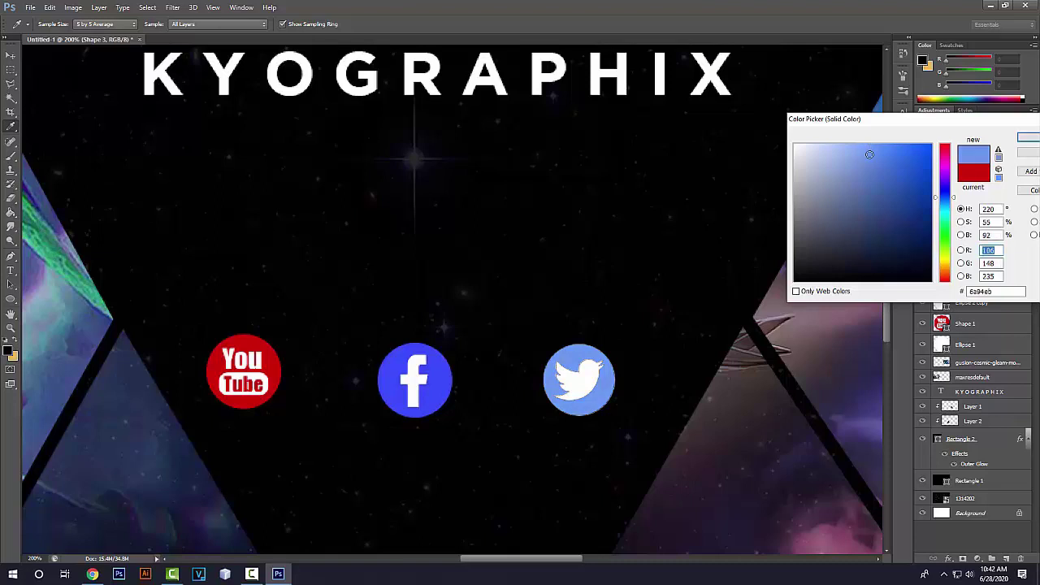
click(854, 179)
click(898, 157)
click(924, 171)
click(906, 167)
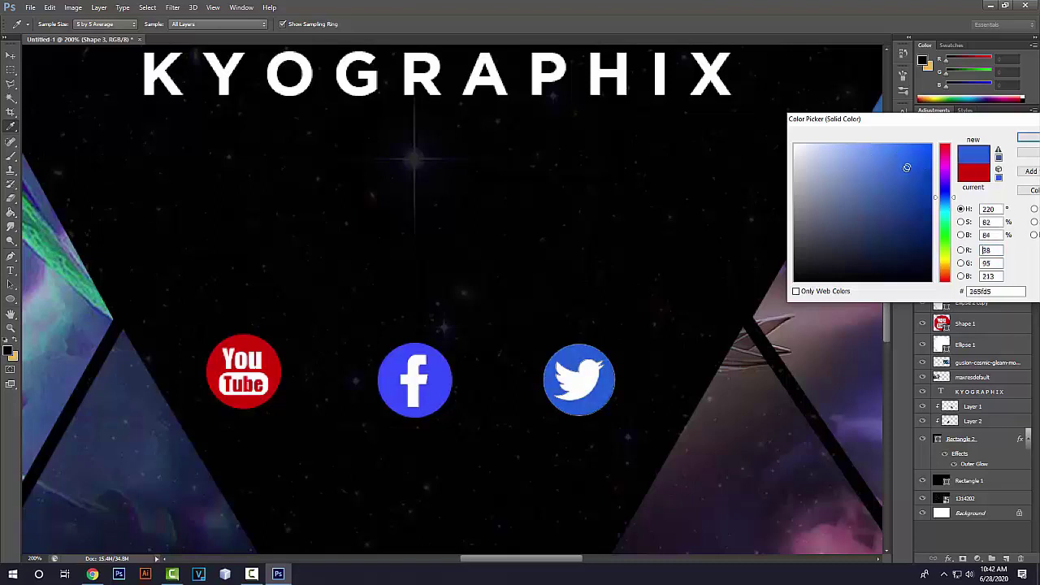